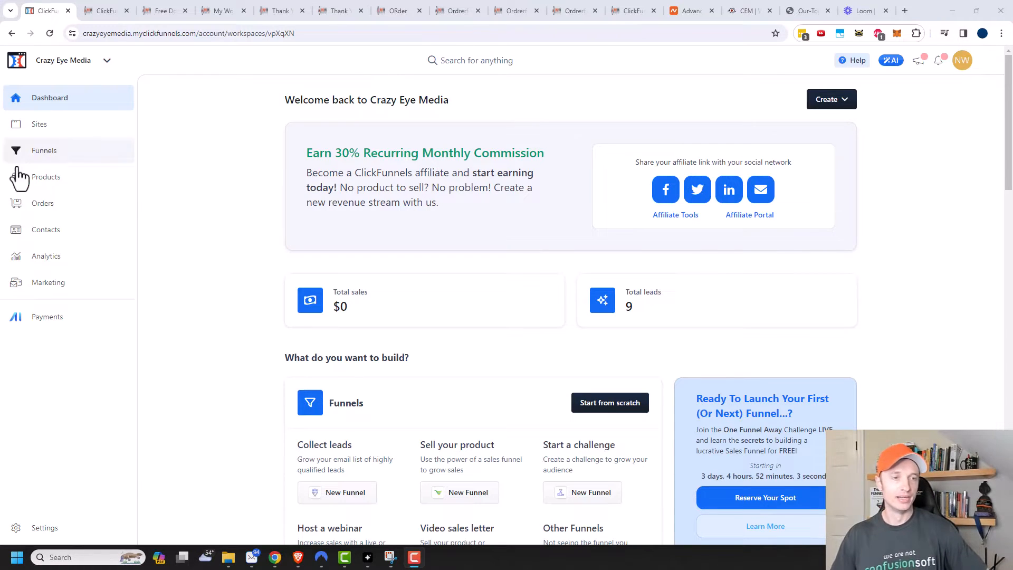
Step: Look over Marketing settings, then return to the Workflows list showing the live Lead Magnet Delivery workflow
left_click(49, 283)
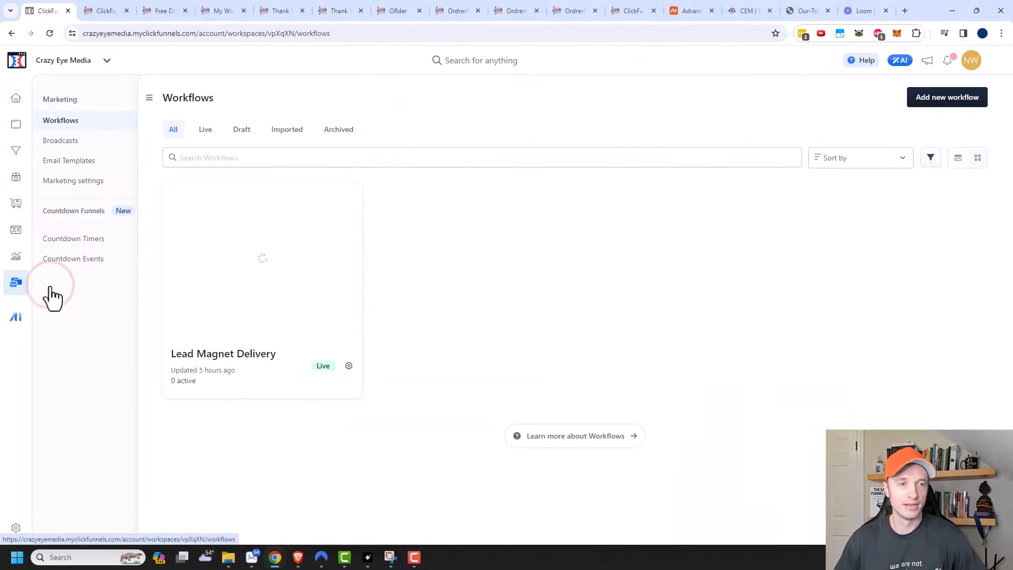
left_click(79, 181)
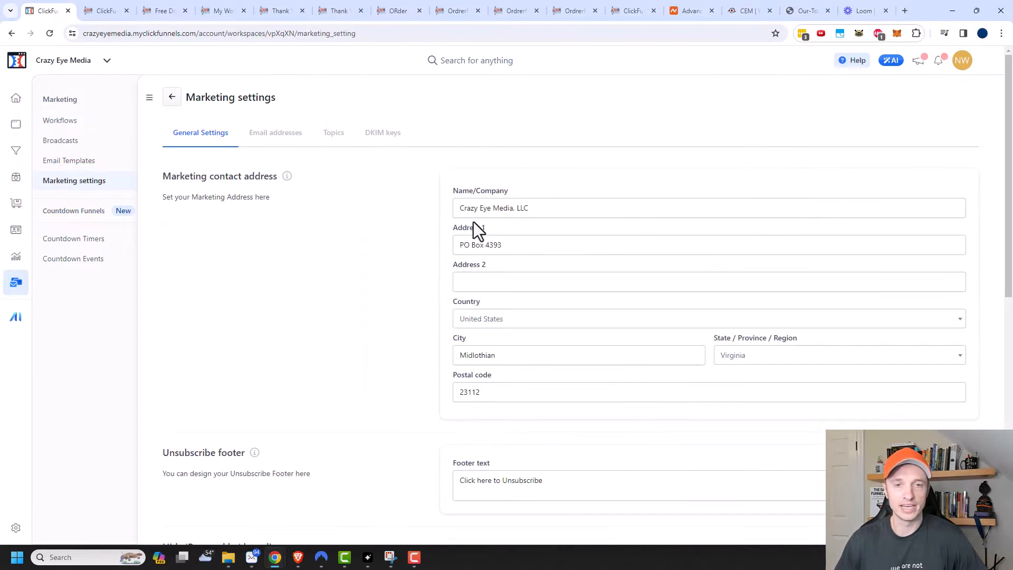
scroll(506, 243, "down", 1)
scroll(517, 289, "down", 7)
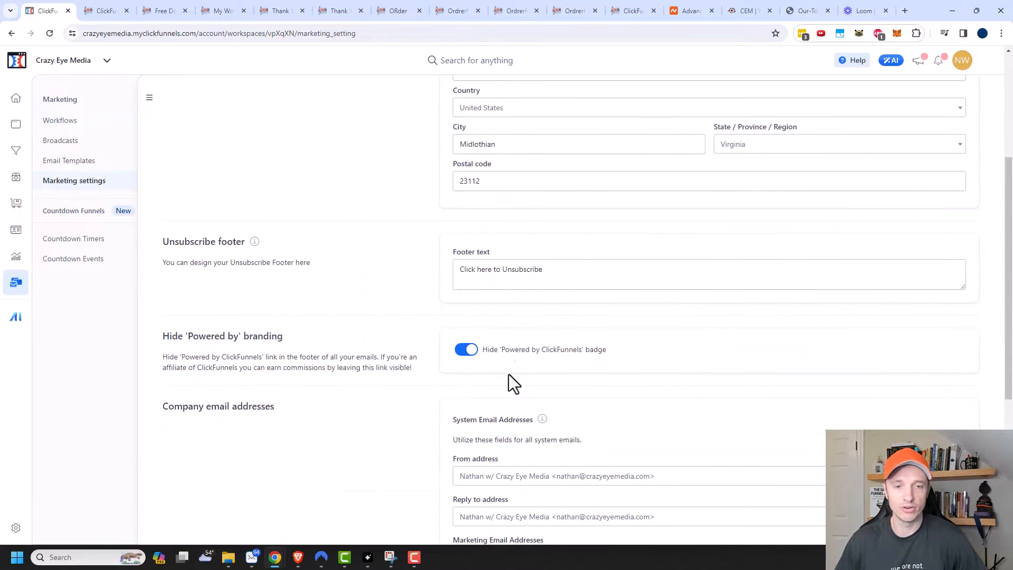
scroll(547, 410, "up", 8)
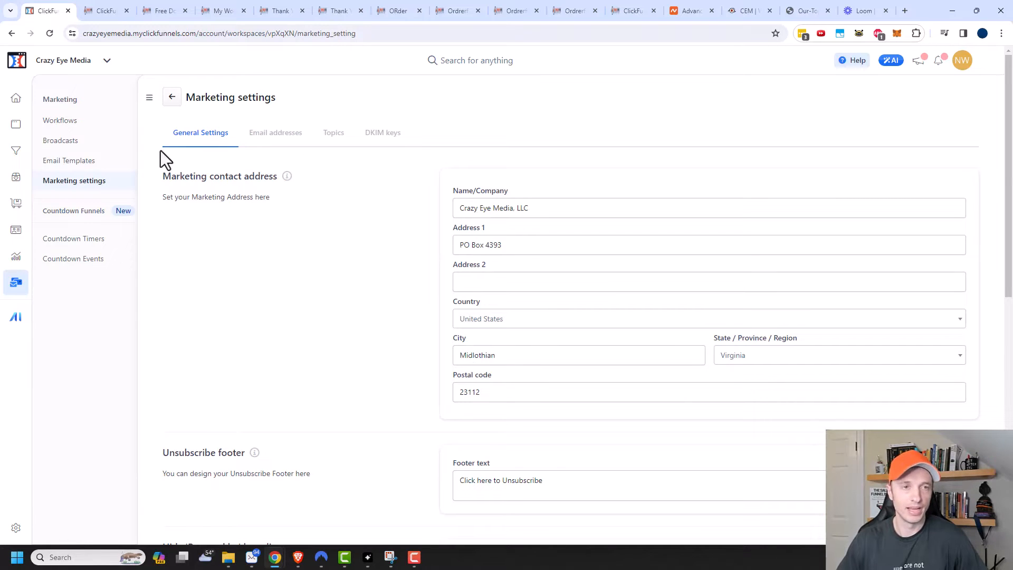
left_click(68, 117)
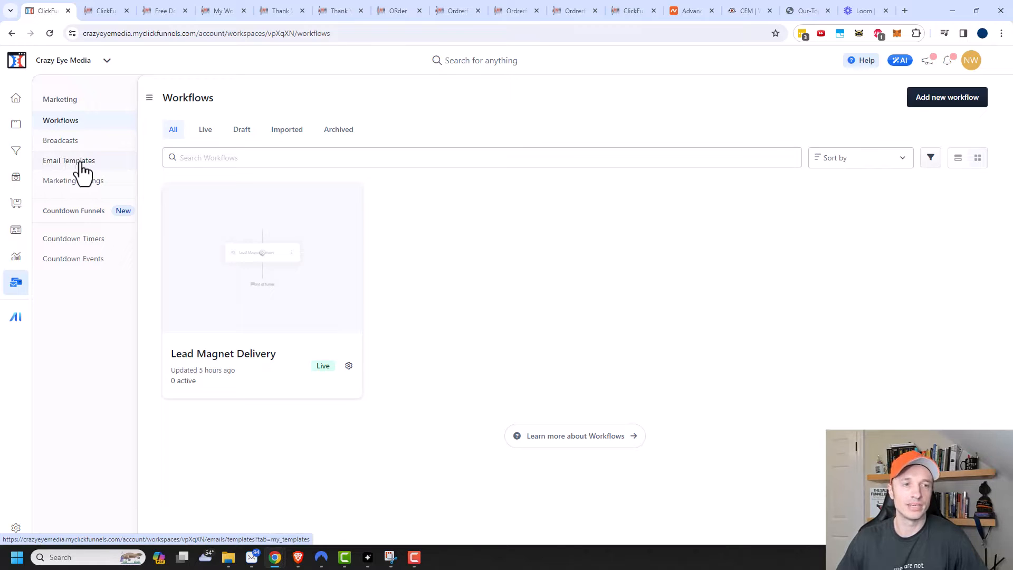
Step: Create a new email template named 'Crazy Eye Media' under Email Templates and open its editor
left_click(80, 162)
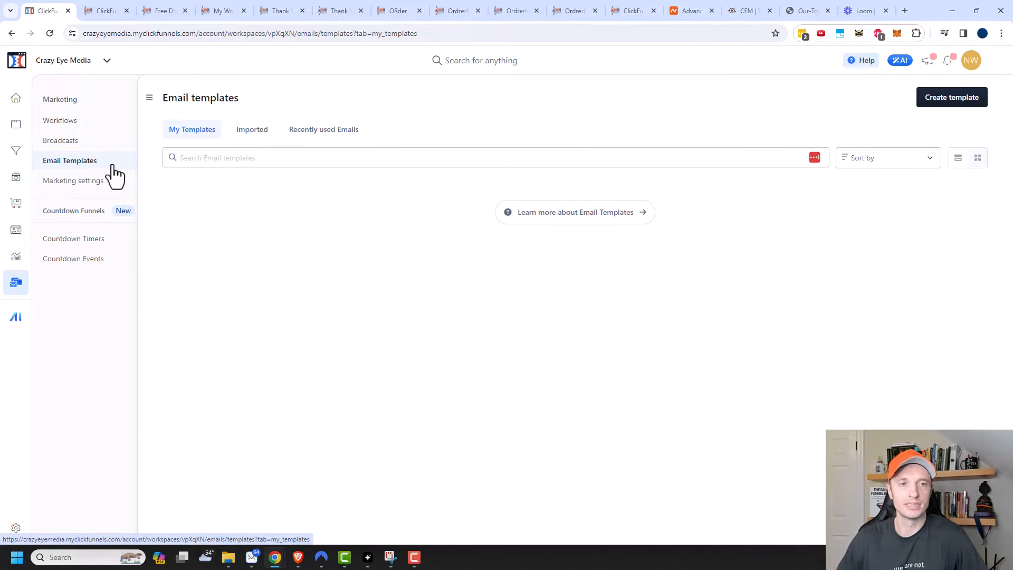
left_click(953, 106)
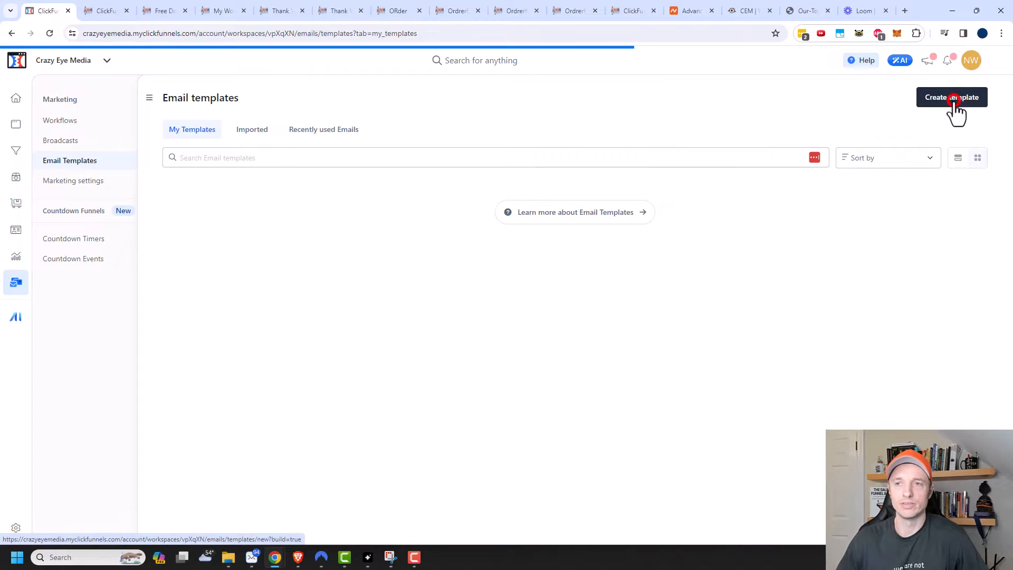
left_click(900, 200)
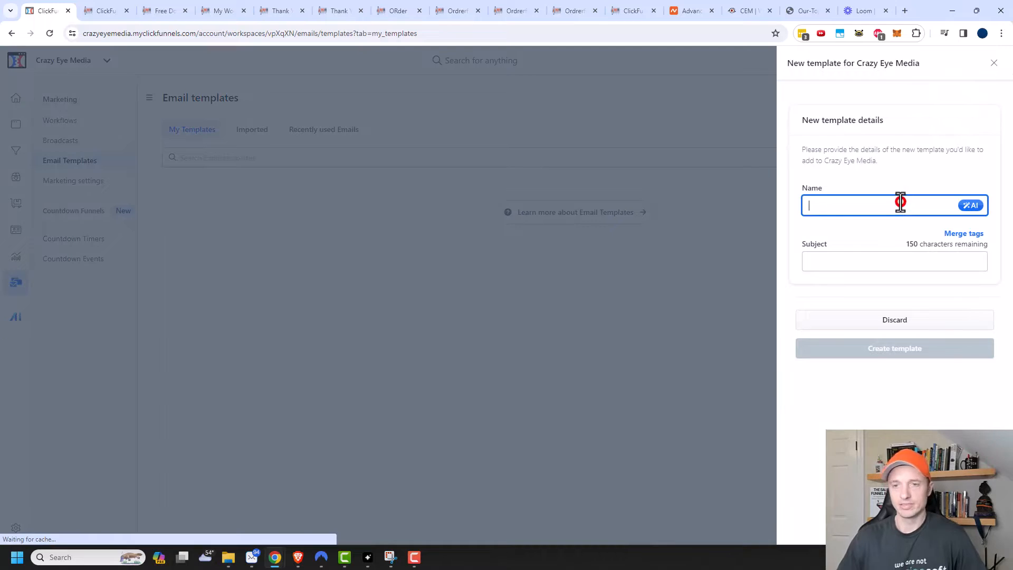
type("Crazy Eye Media")
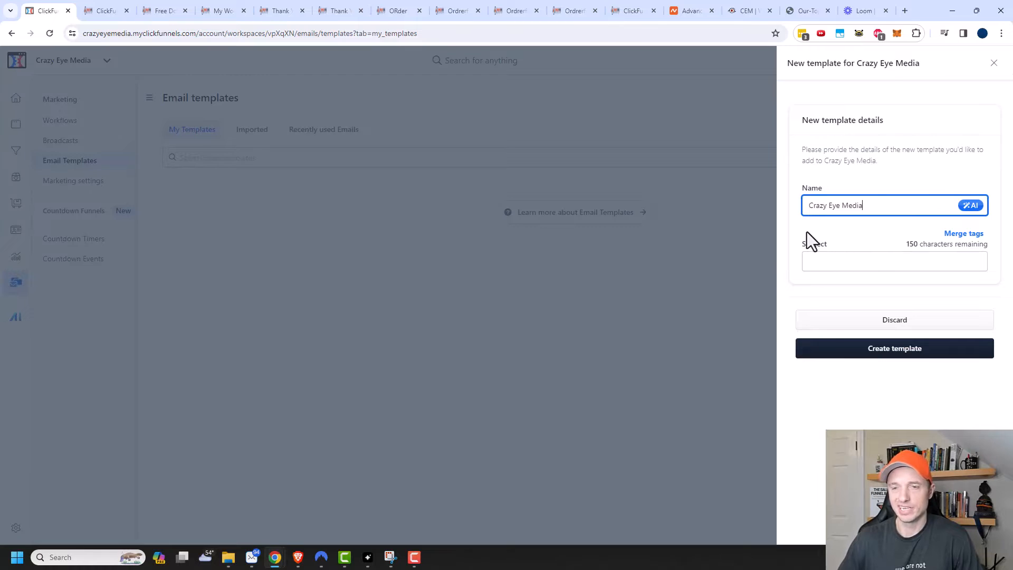
left_click(882, 354)
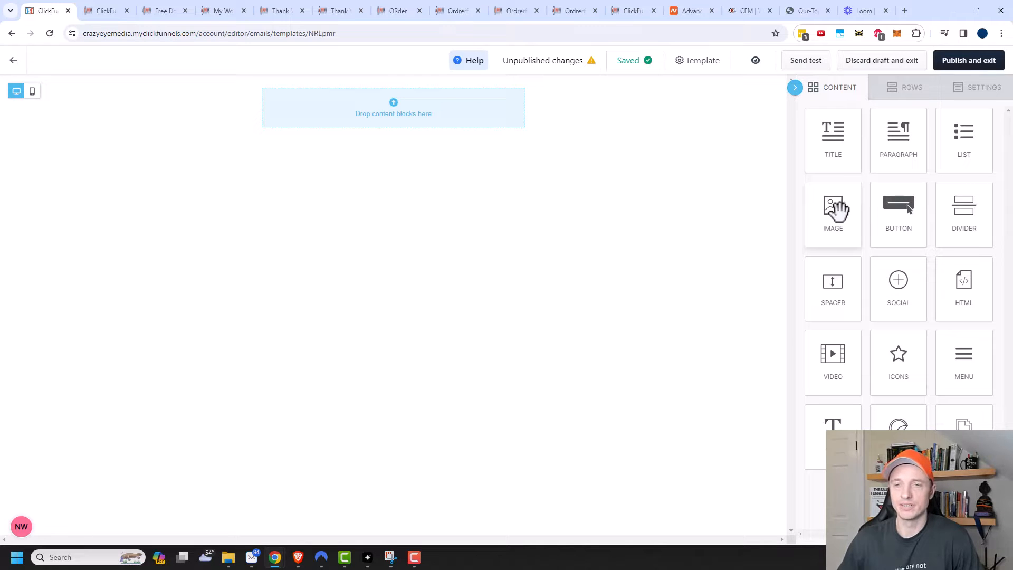
Step: Add an Image block to the empty email and upload logo-orange.png into it
left_click_drag(836, 222, 384, 95)
left_click(384, 153)
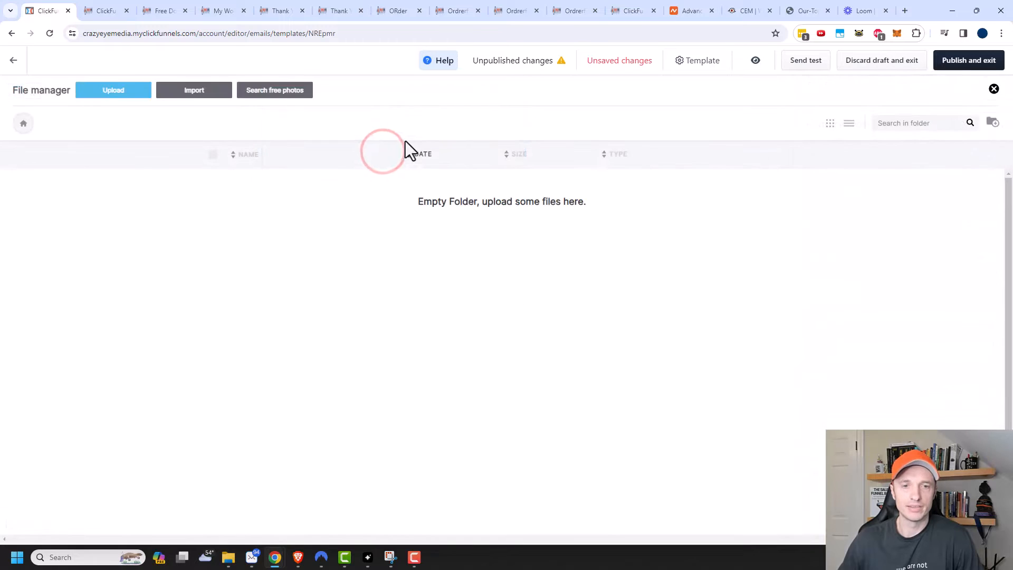
left_click(129, 95)
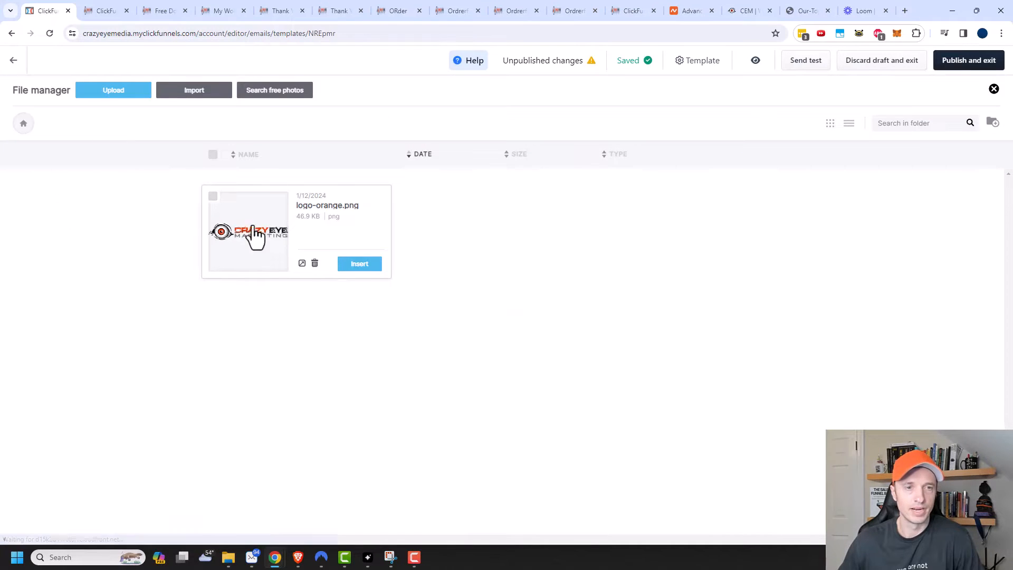
left_click(358, 264)
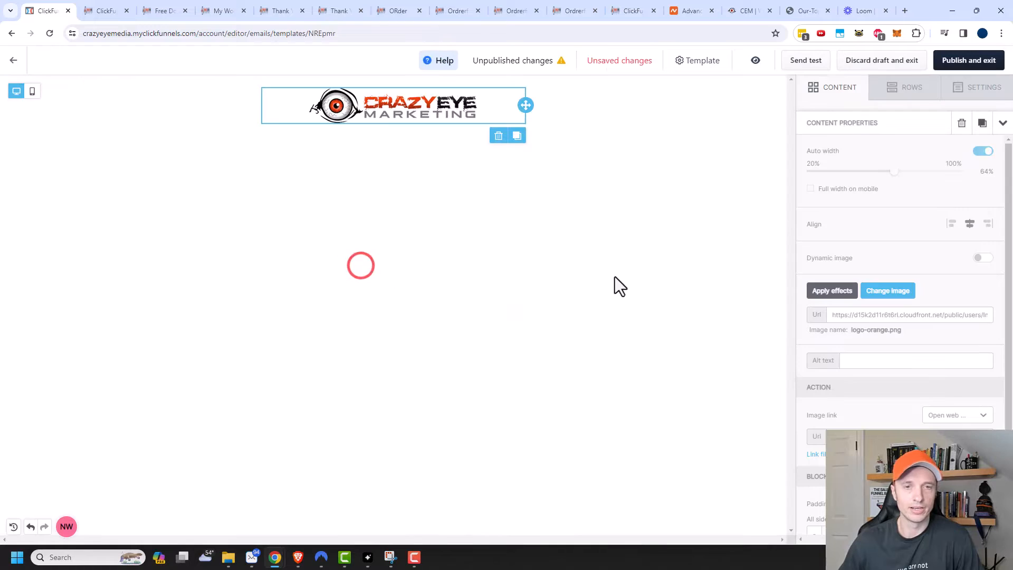
left_click(410, 109)
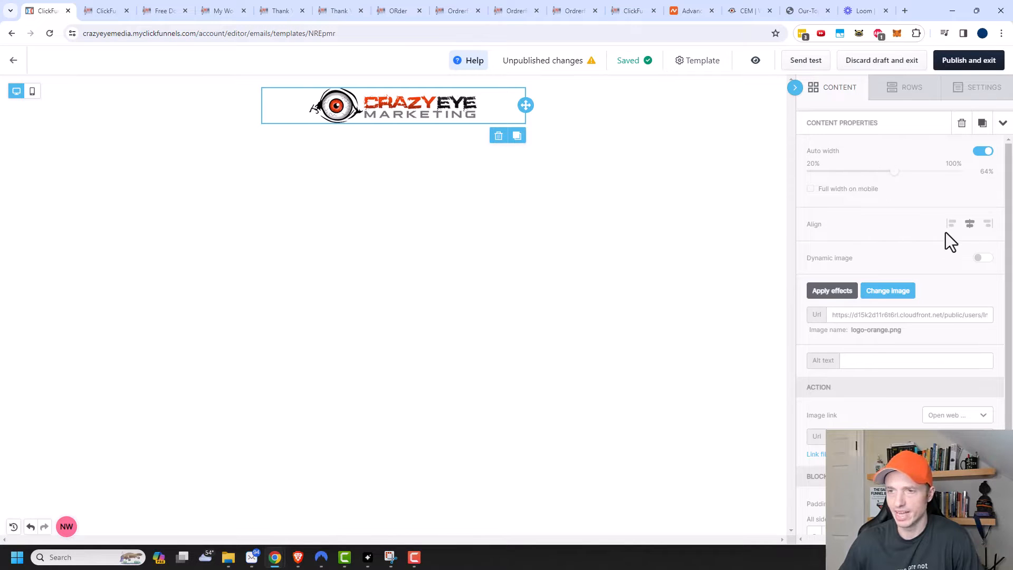
scroll(875, 221, "down", 1)
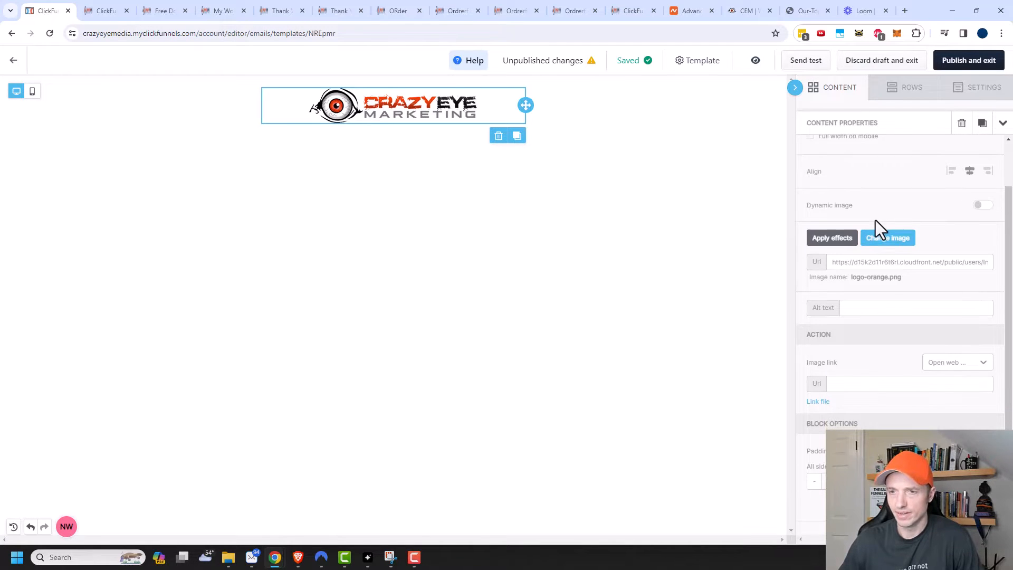
scroll(854, 280, "down", 1)
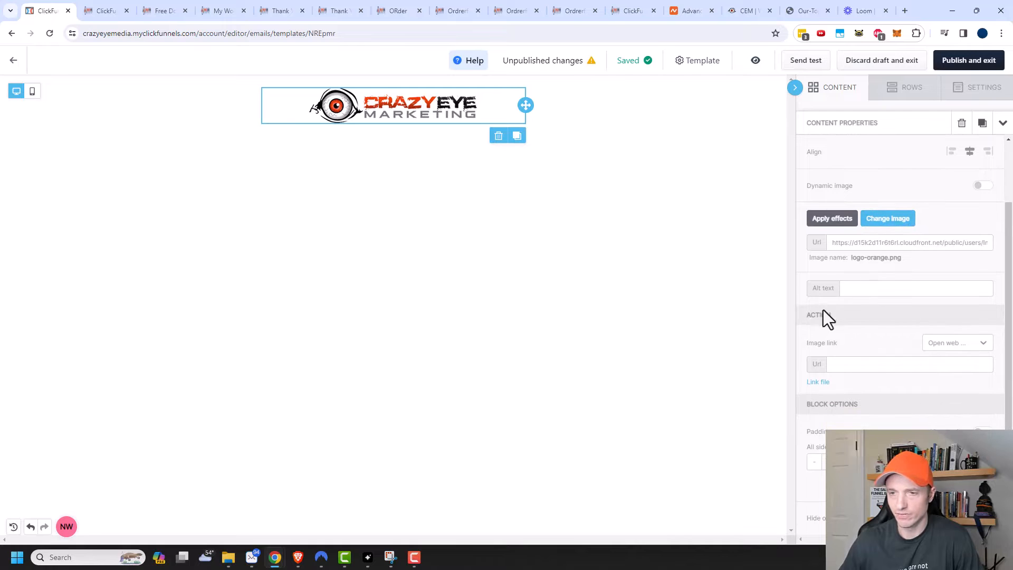
left_click(952, 343)
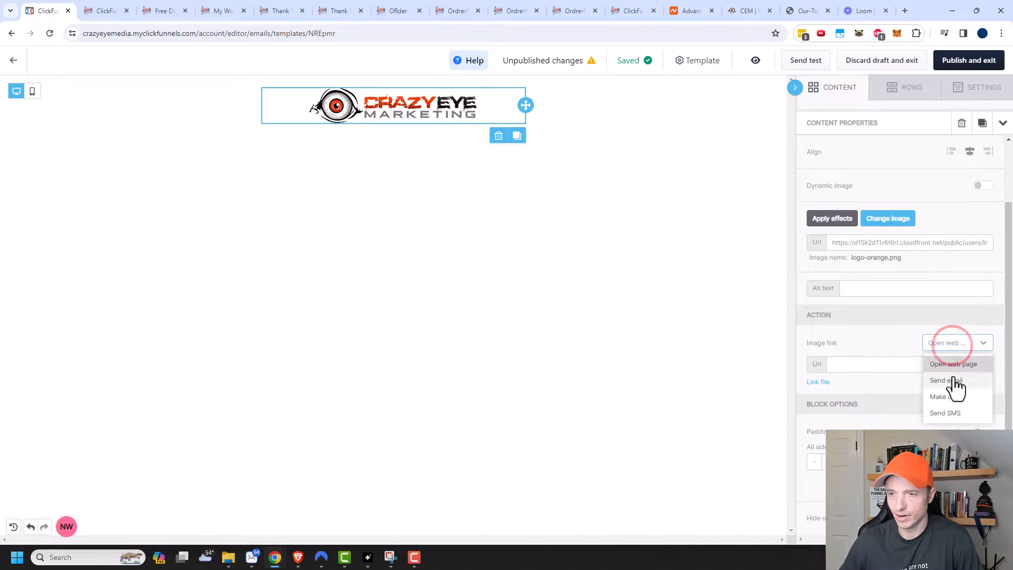
left_click(956, 363)
left_click(916, 364)
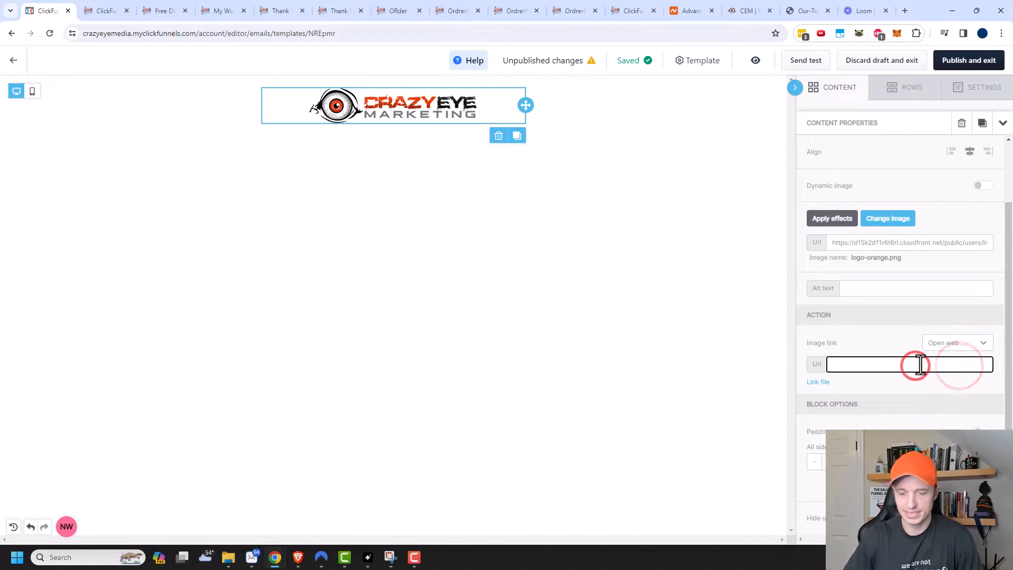
type("https://w")
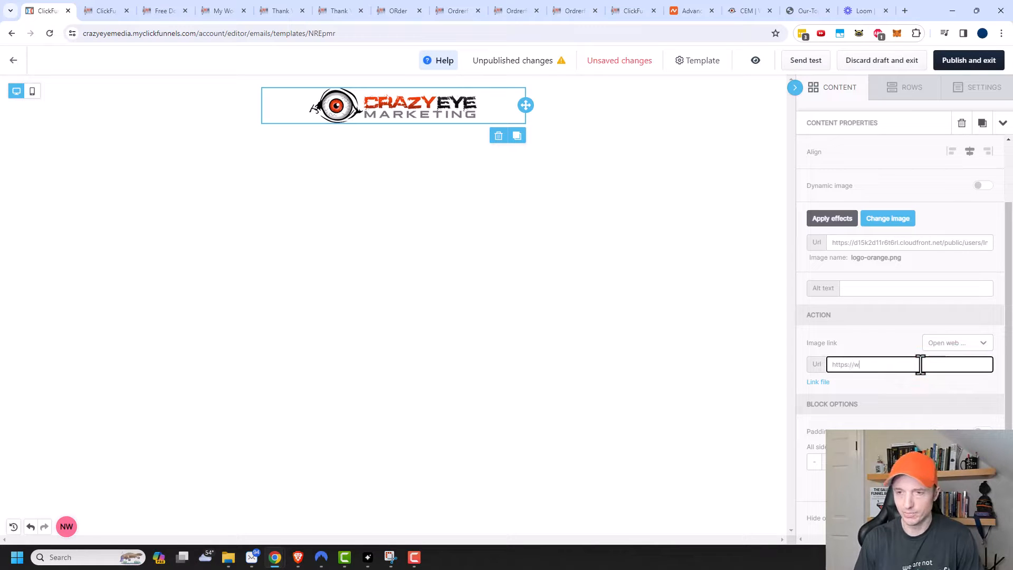
type("ww.cr")
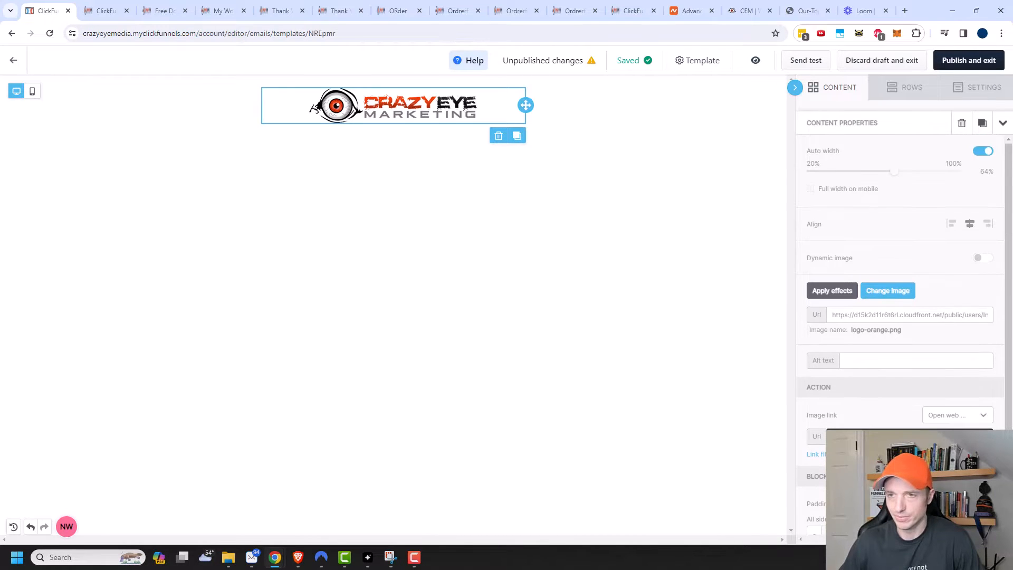
Step: Add a paragraph block beginning 'Hello {{contact.first_name}},' using the first-name merge tag
left_click(908, 90)
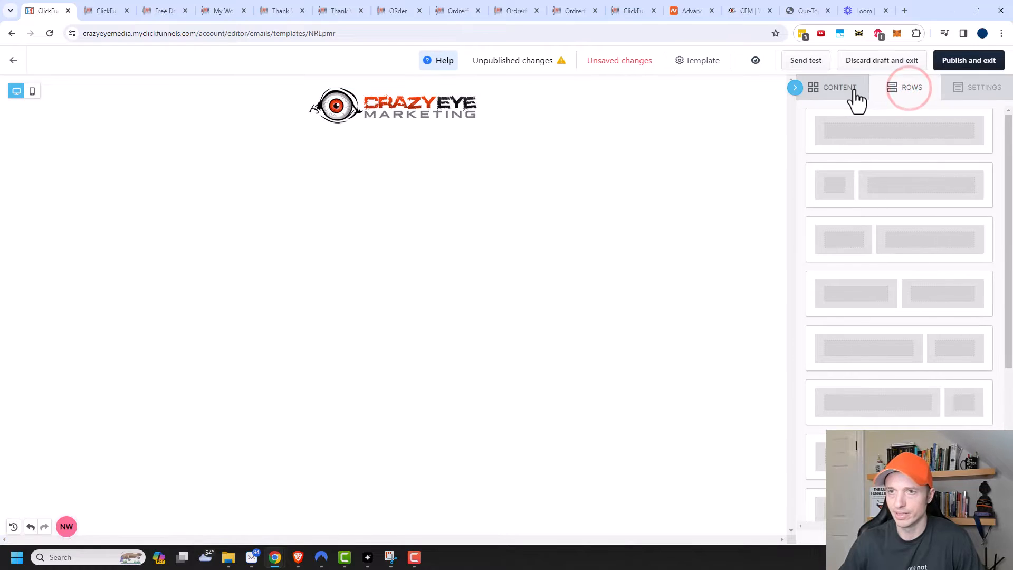
left_click(836, 90)
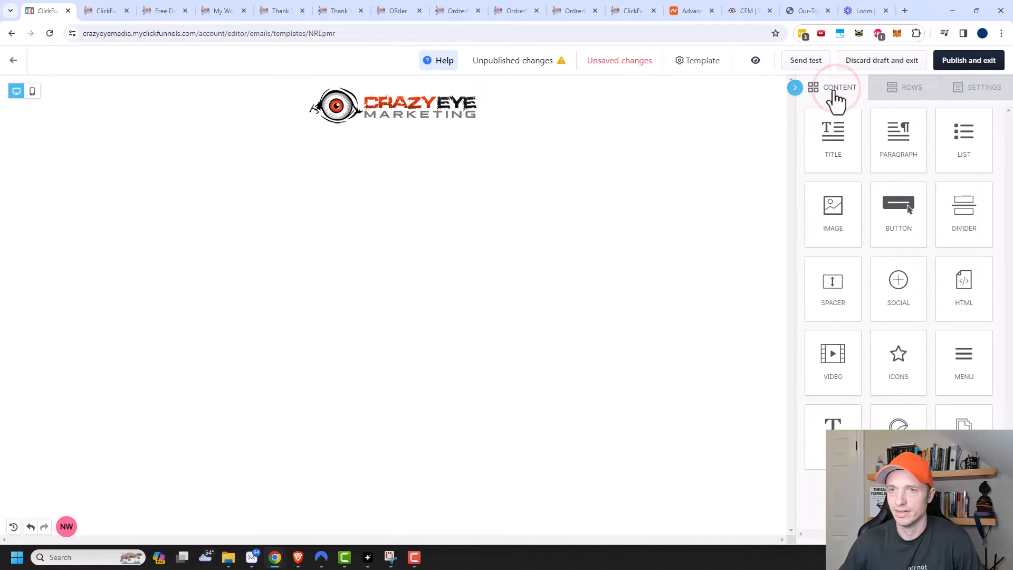
left_click(794, 88)
left_click(995, 91)
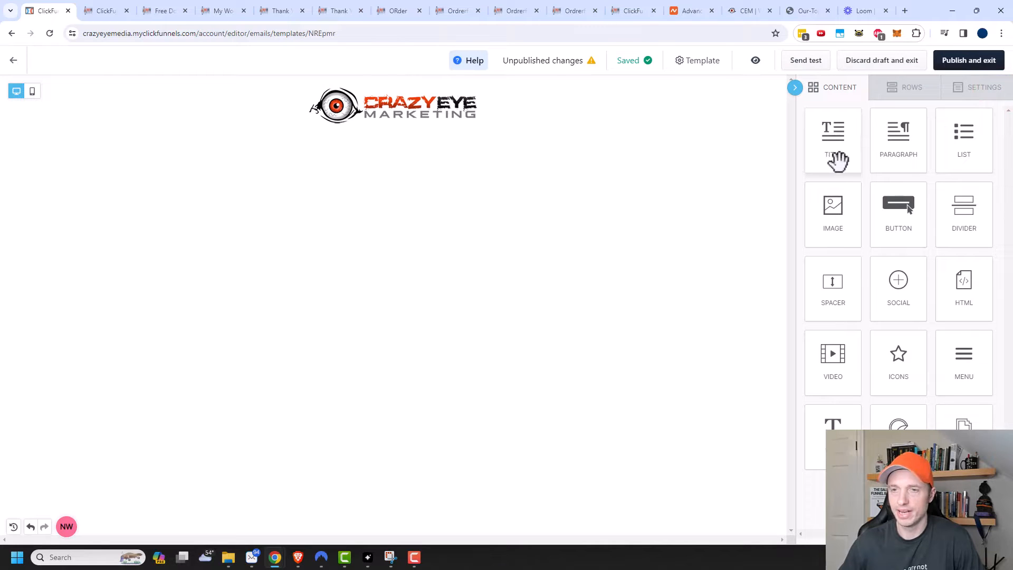
left_click_drag(902, 147, 417, 118)
left_click(350, 136)
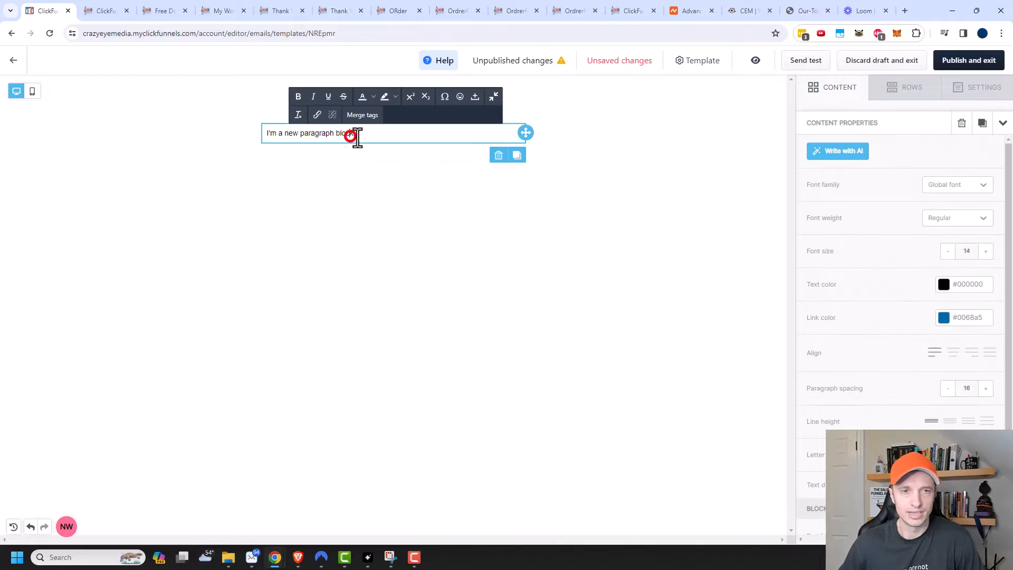
triple_click(350, 135)
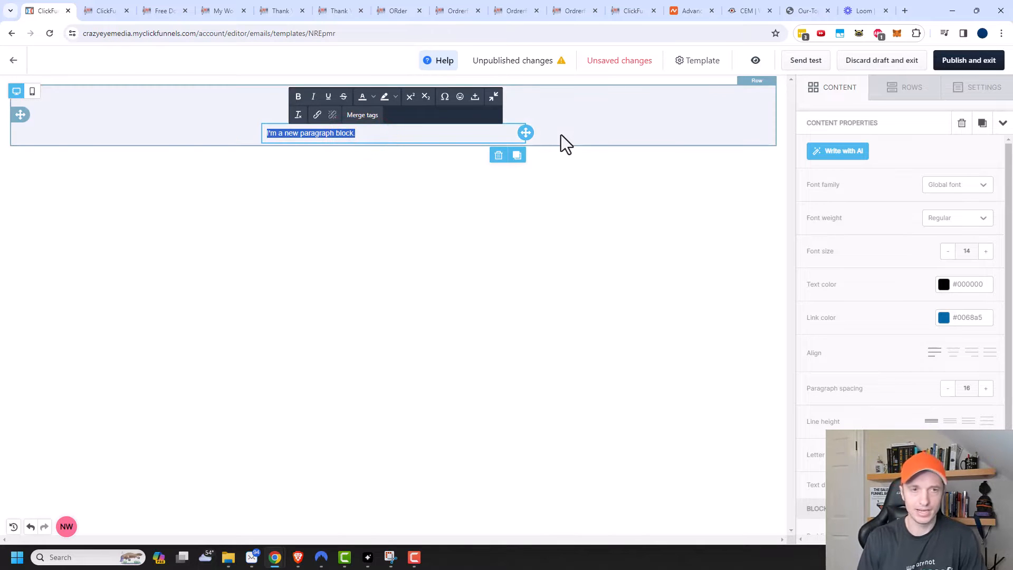
type("Hello")
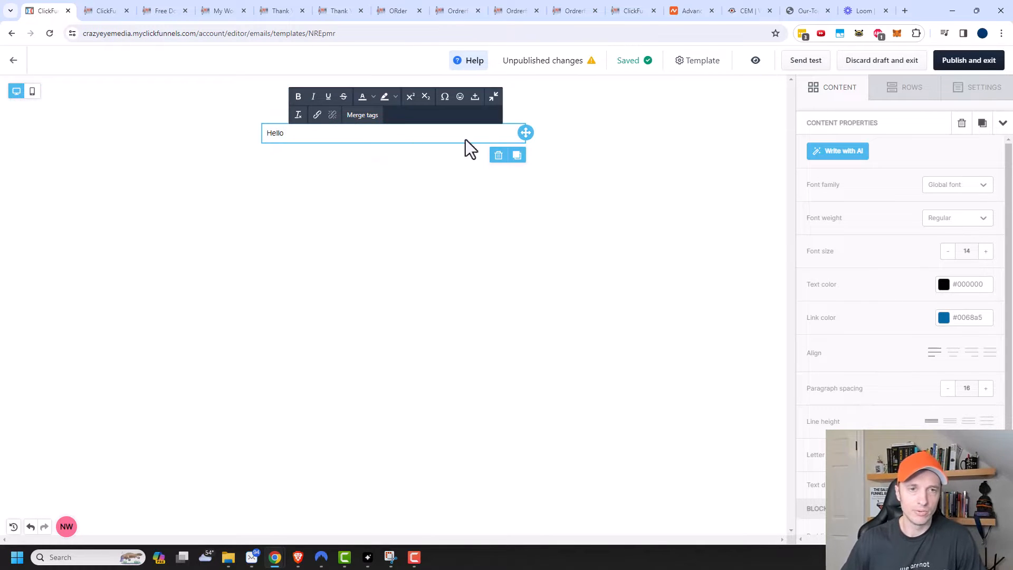
left_click(363, 116)
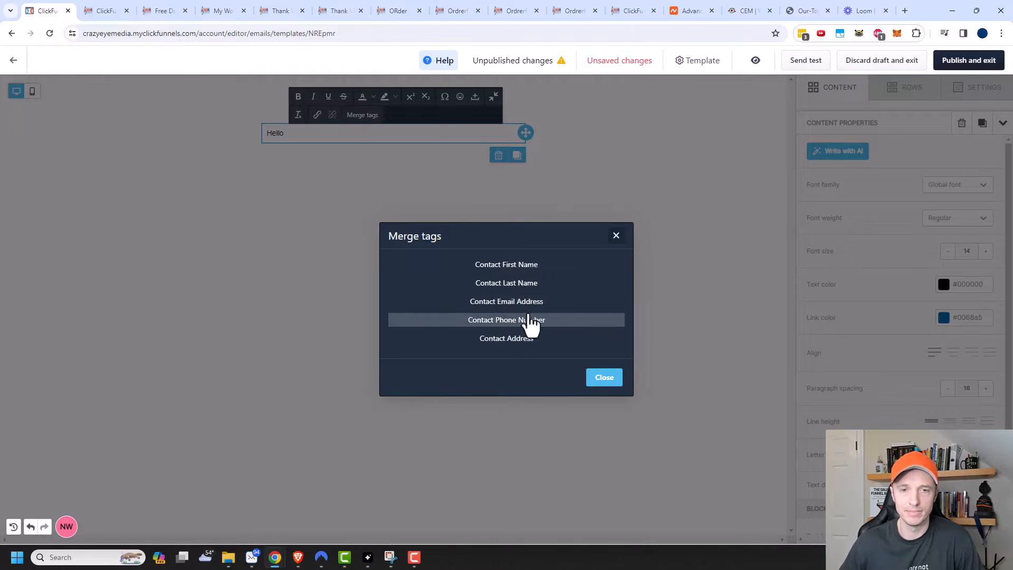
left_click(528, 265)
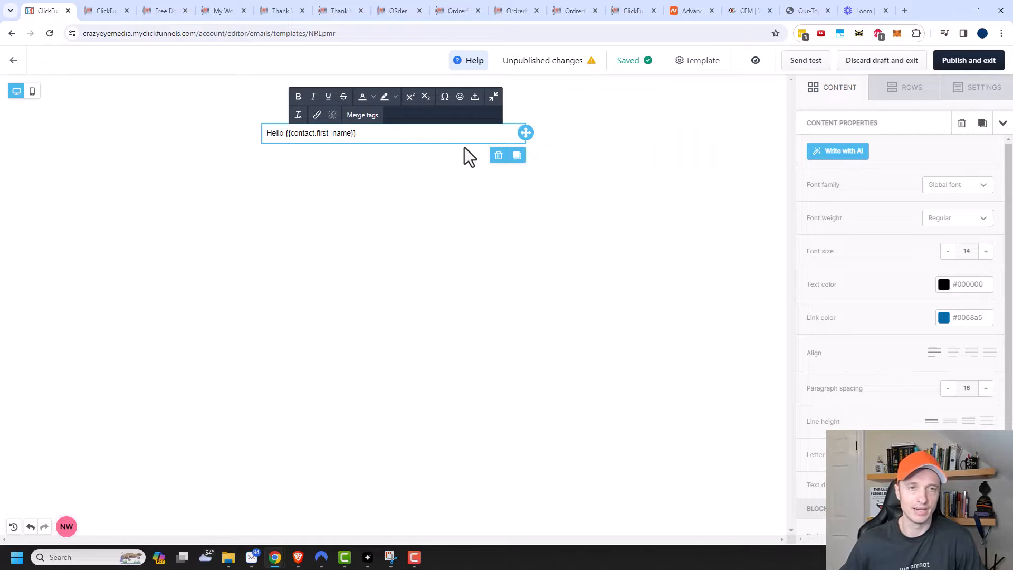
type(",")
key("Return")
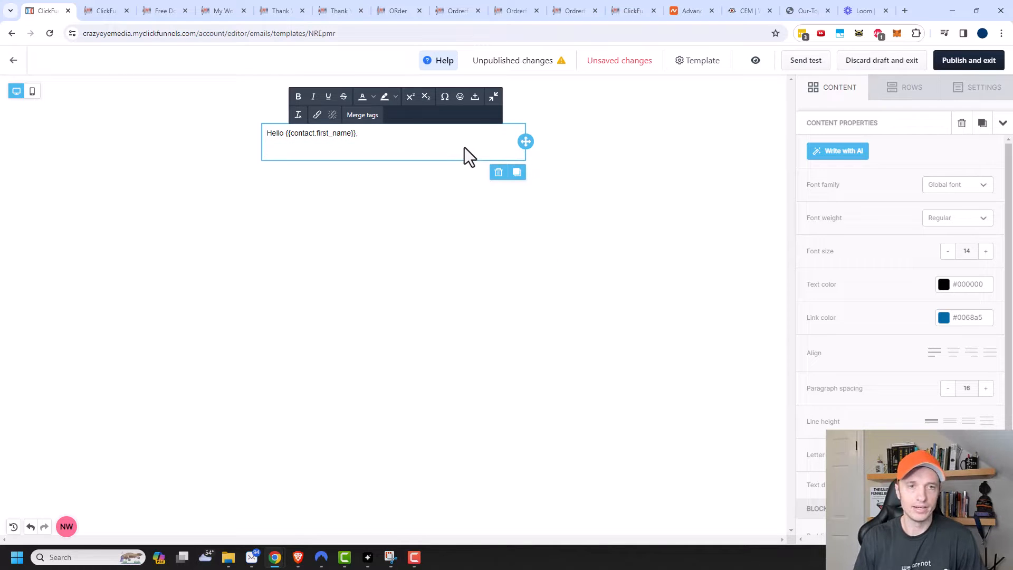
Step: Add 'This is the content.', a 'Have a great one!' sign-off, and the sender's first name below
type("This is the conten")
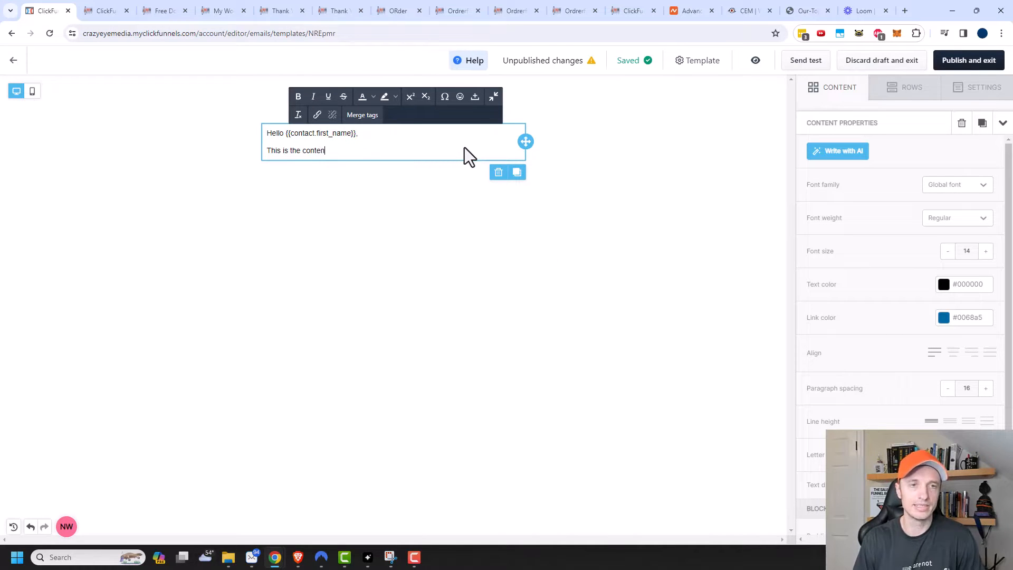
type("t.")
key("Return")
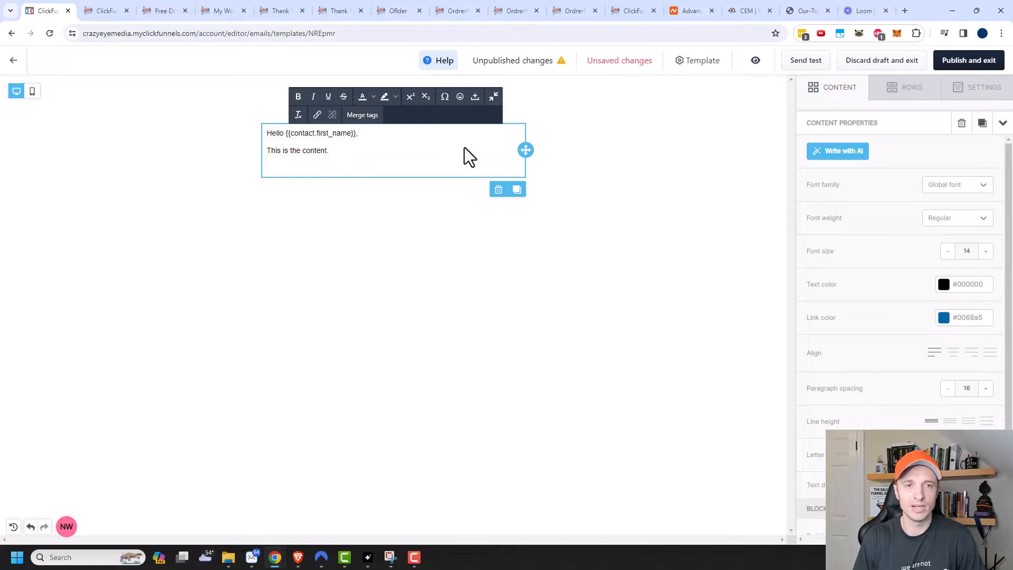
type("Have a great one!")
key("shift+Return")
type("Nathan")
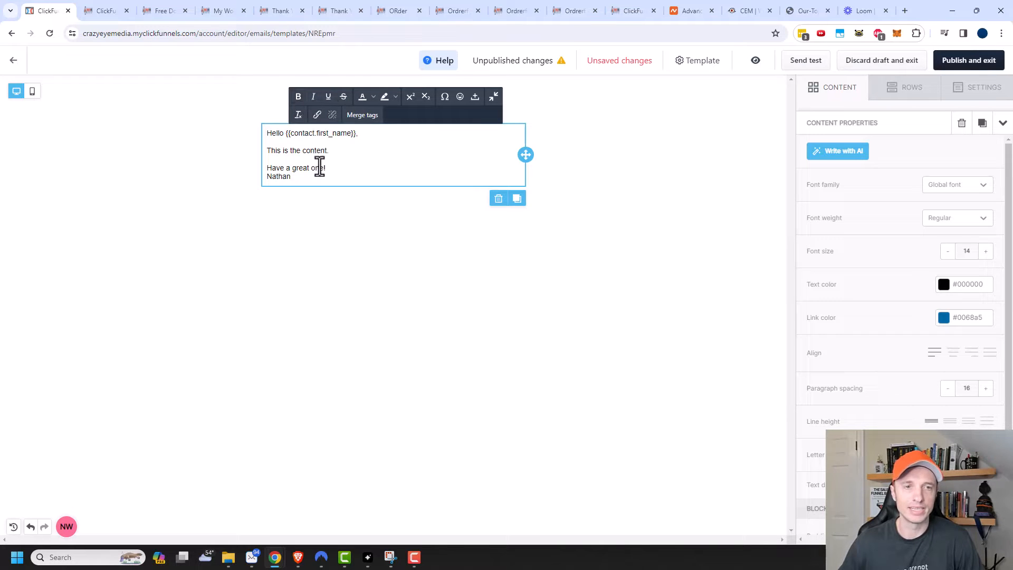
left_click_drag(293, 176, 256, 177)
Step: Italicize the signature name and set the text's link colour to orange-red #ff3c00
left_click(314, 97)
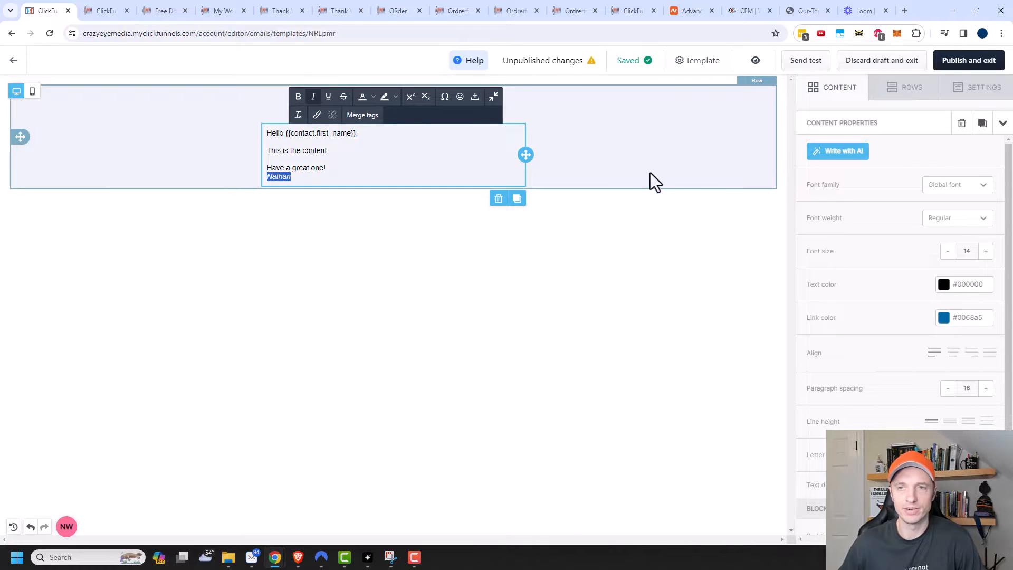
left_click(943, 318)
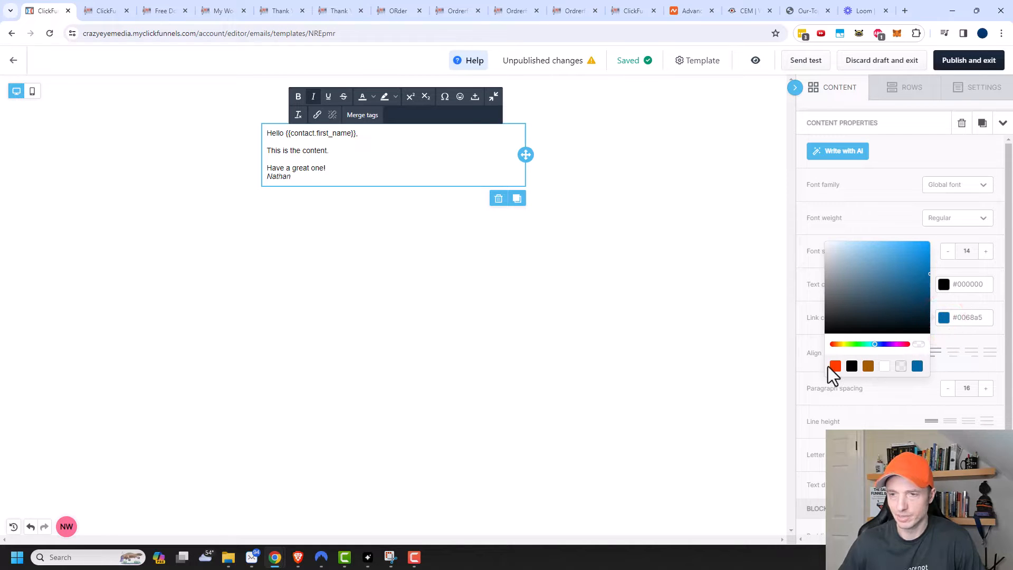
left_click(833, 365)
left_click(882, 216)
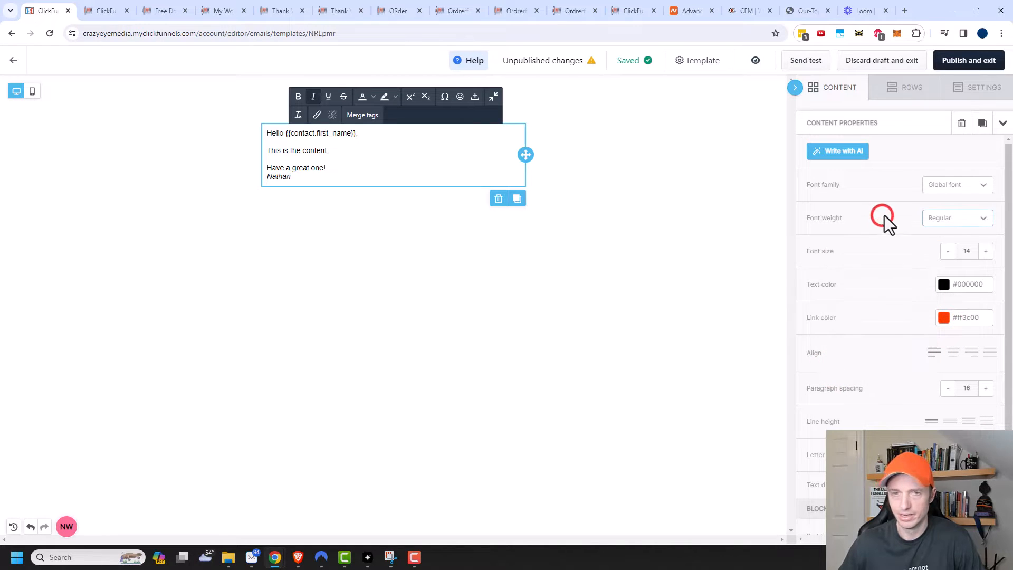
Step: Check the font family list, keep the default global font, and deselect the text block
left_click(961, 188)
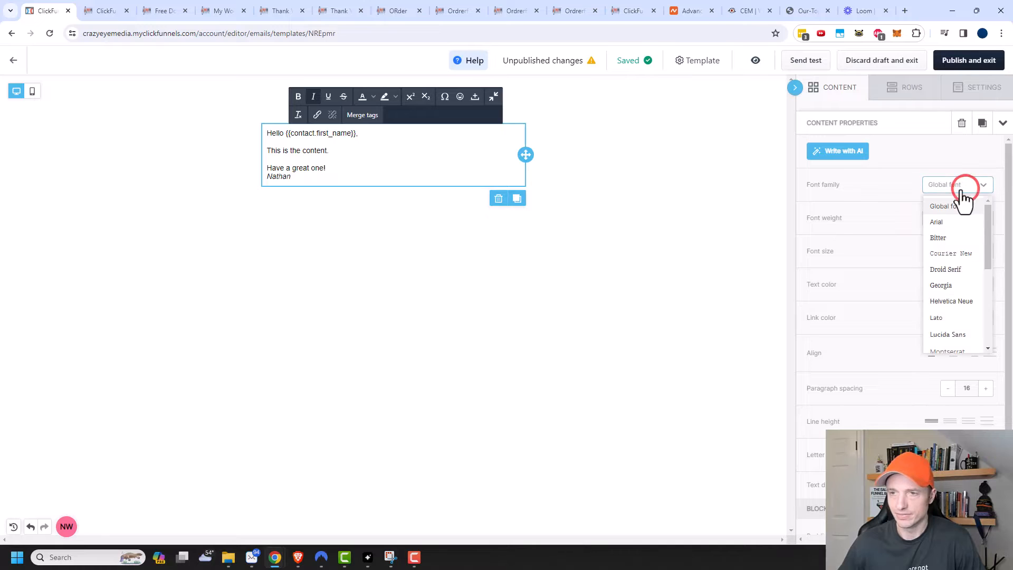
left_click(961, 188)
scroll(906, 315, "down", 2)
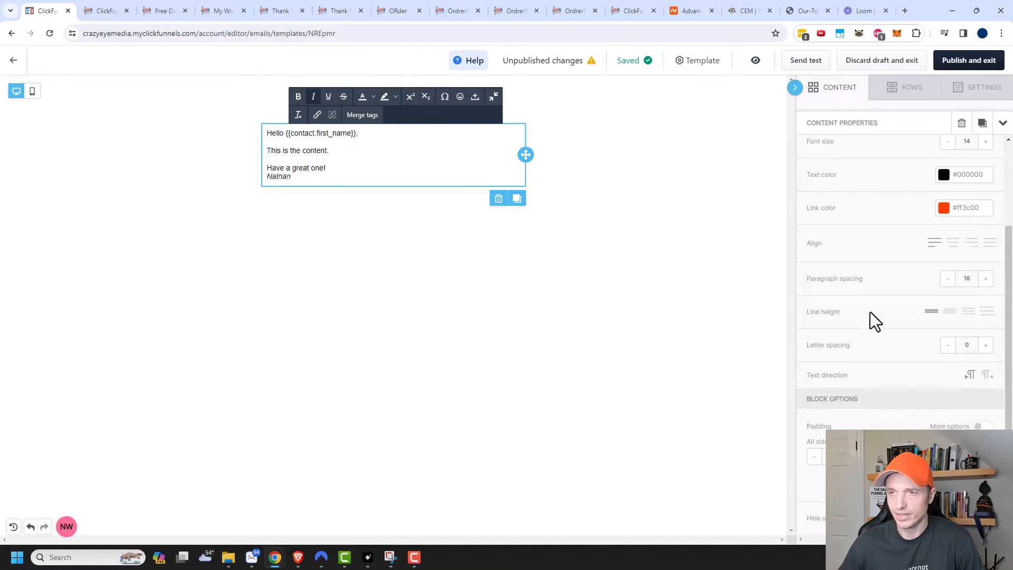
scroll(897, 298, "up", 2)
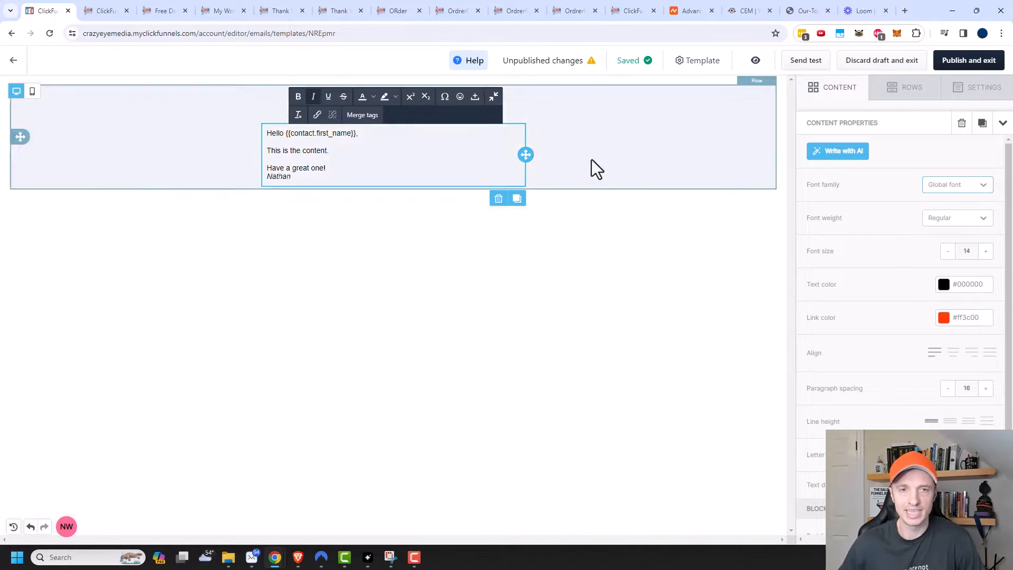
left_click(613, 272)
left_click(369, 227)
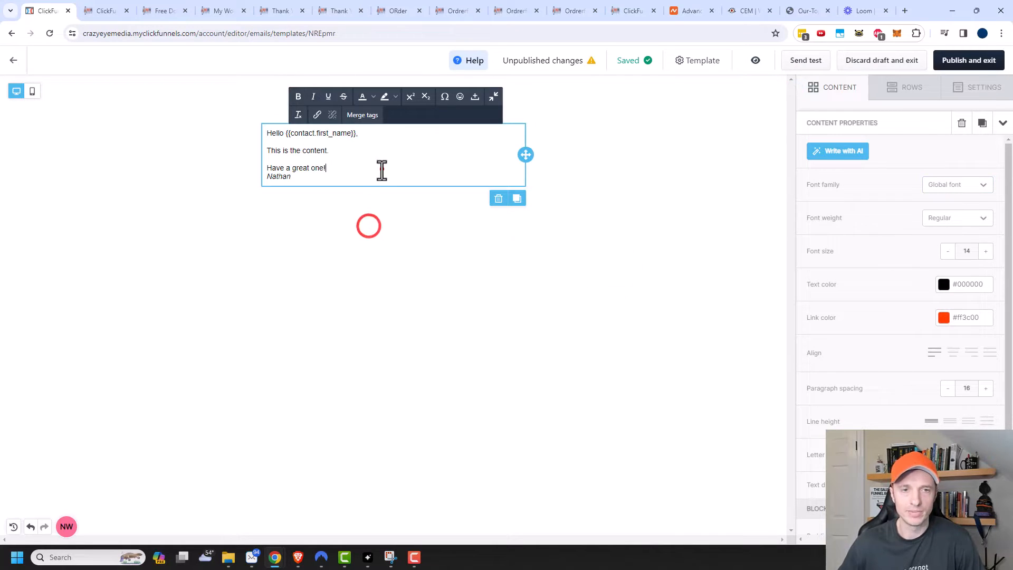
left_click(380, 169)
left_click(555, 112)
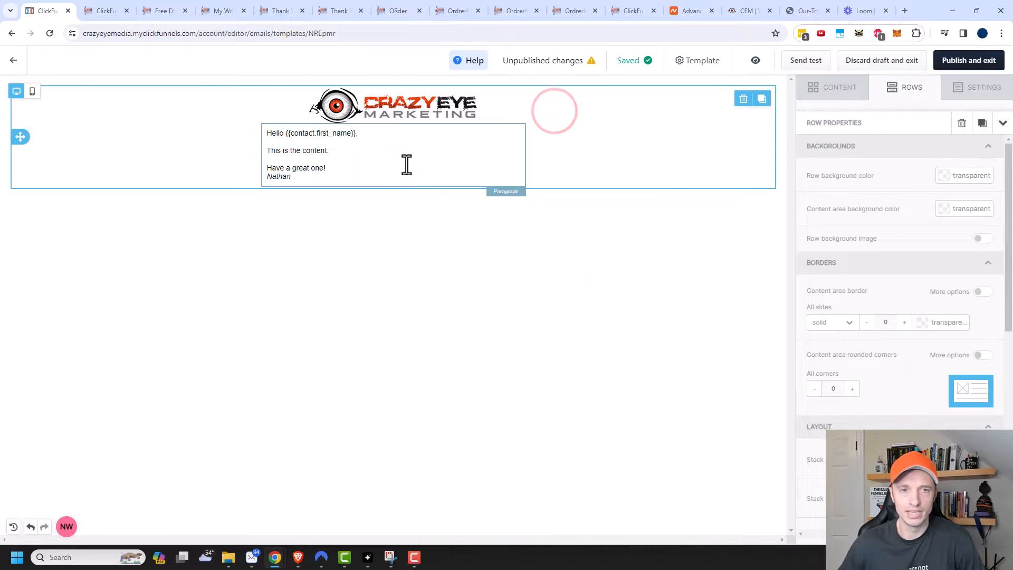
left_click(389, 221)
left_click(821, 101)
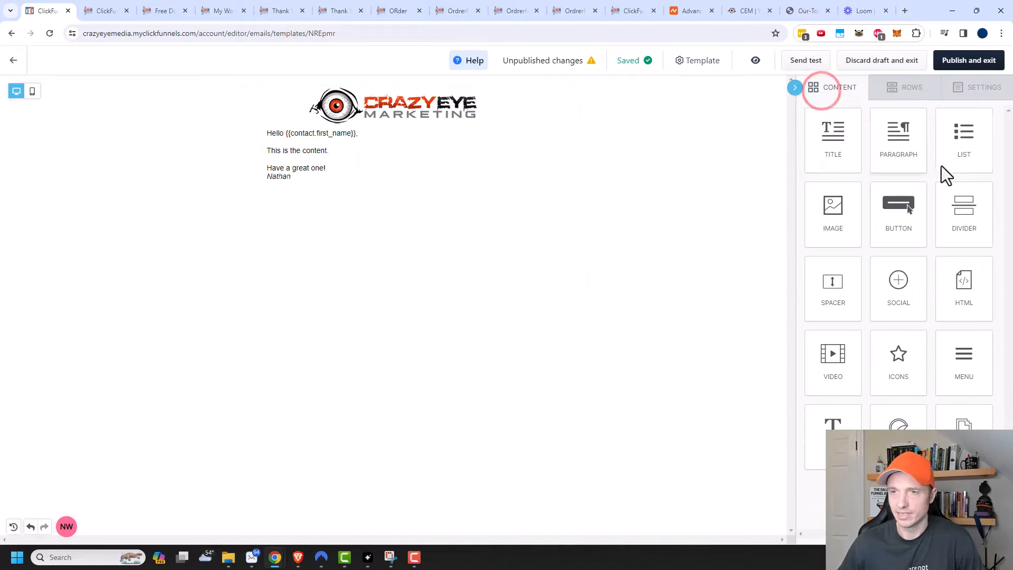
Step: Add a Button block below the paragraph and give it an orange-red #ff3c00 background
left_click_drag(897, 215, 389, 182)
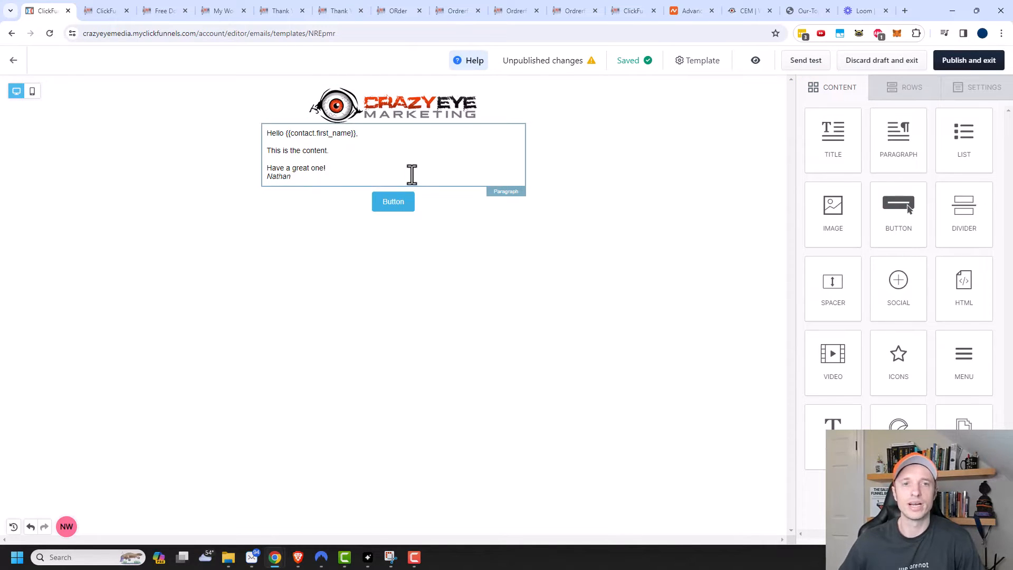
left_click(620, 254)
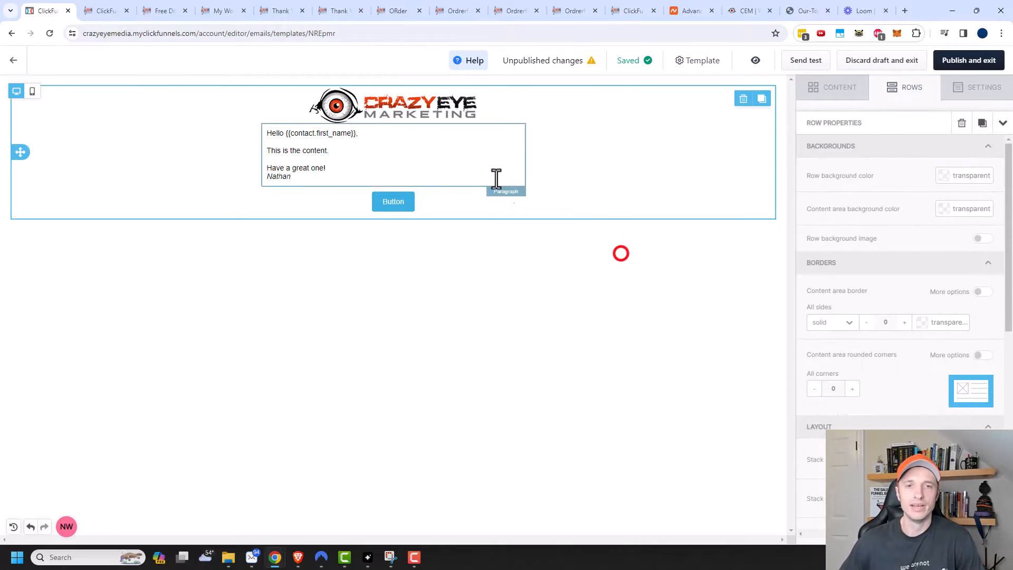
left_click(496, 171)
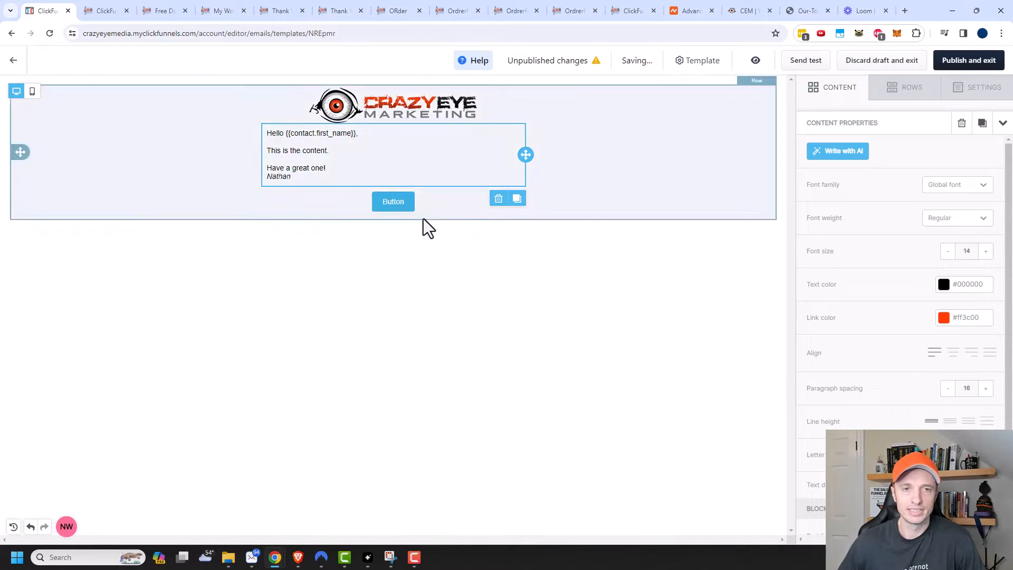
left_click(457, 212)
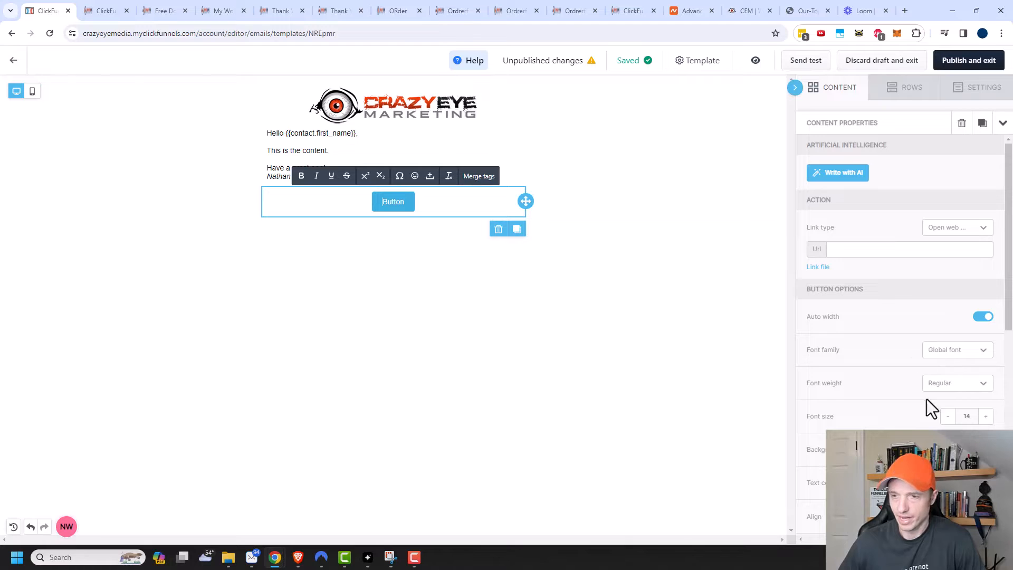
left_click(980, 449)
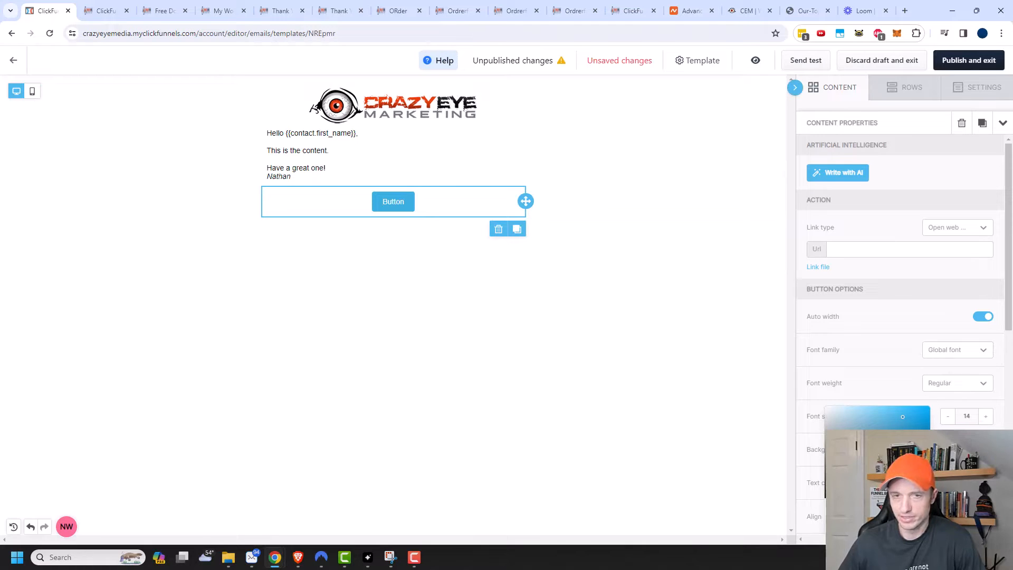
left_click(834, 527)
key("ctrl+v")
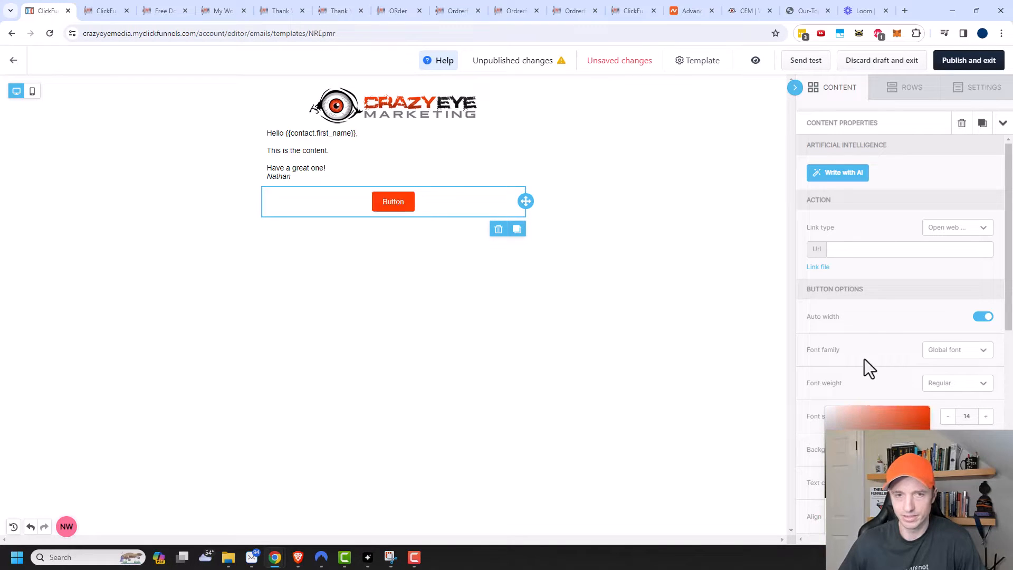
left_click(879, 338)
Step: Make the button label bold and set its border colour to black
left_click(956, 383)
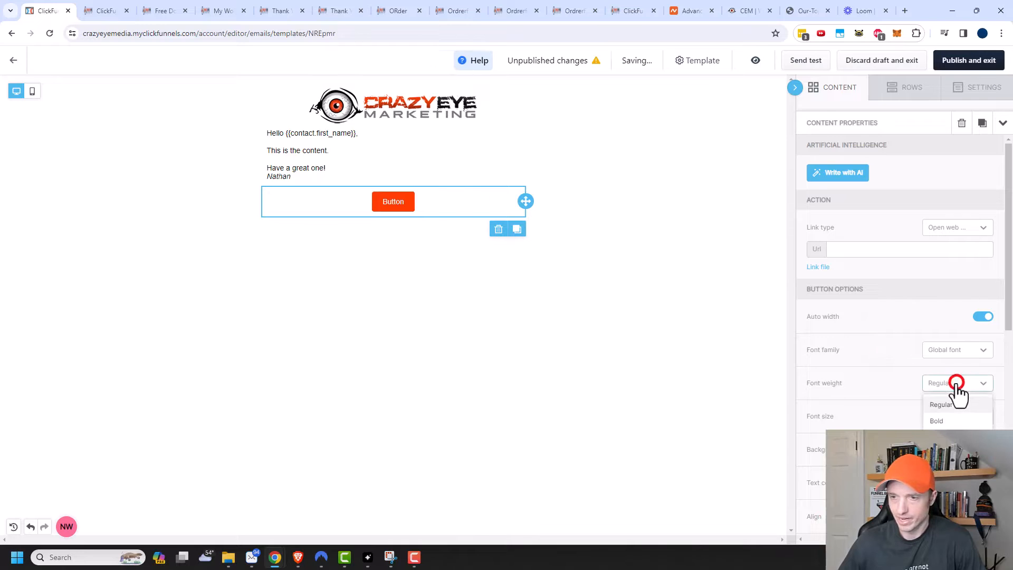
left_click(938, 421)
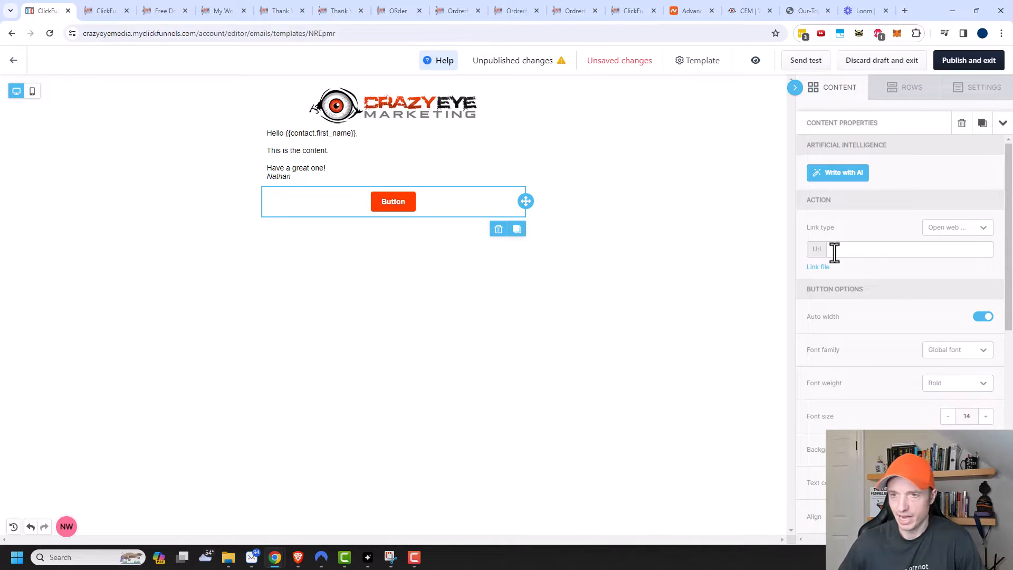
scroll(882, 355, "down", 4)
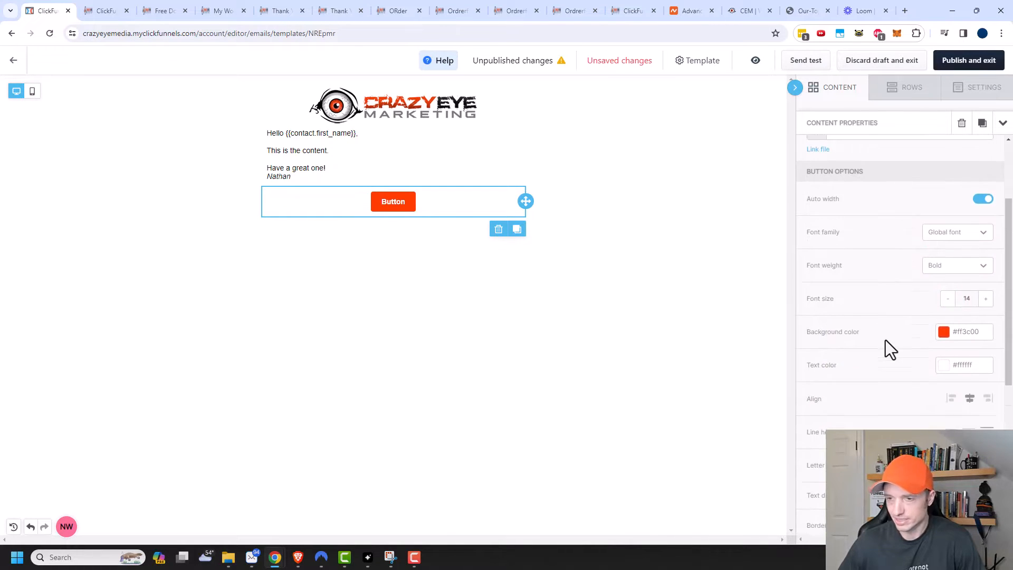
scroll(885, 340, "down", 4)
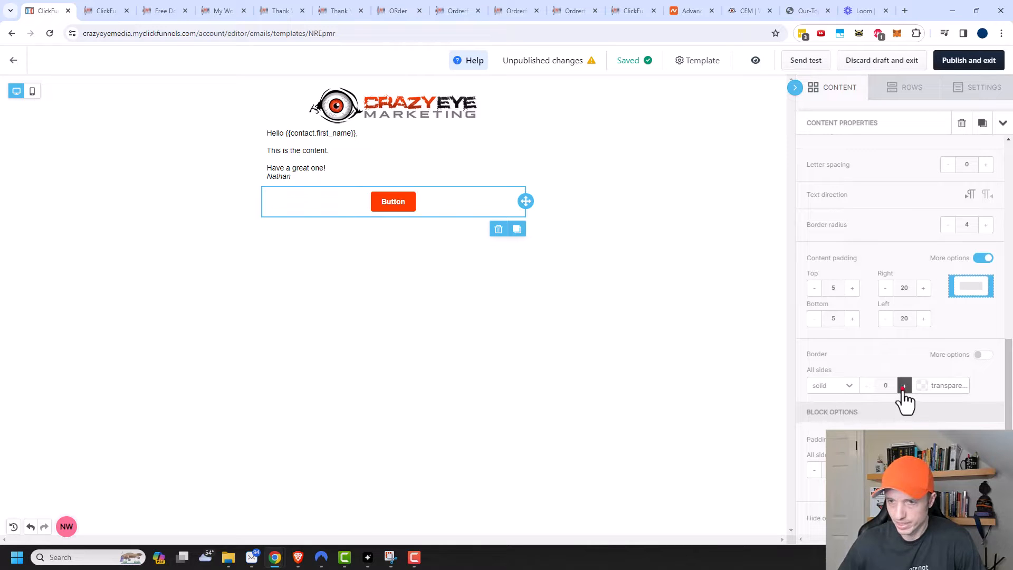
left_click(962, 387)
left_click(844, 425)
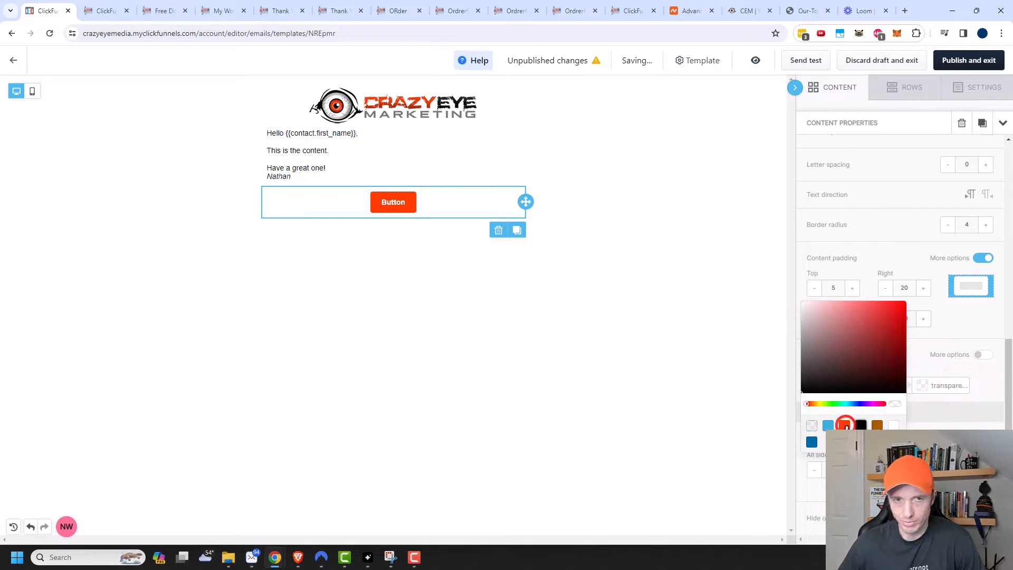
left_click(985, 400)
scroll(983, 369, "up", 5)
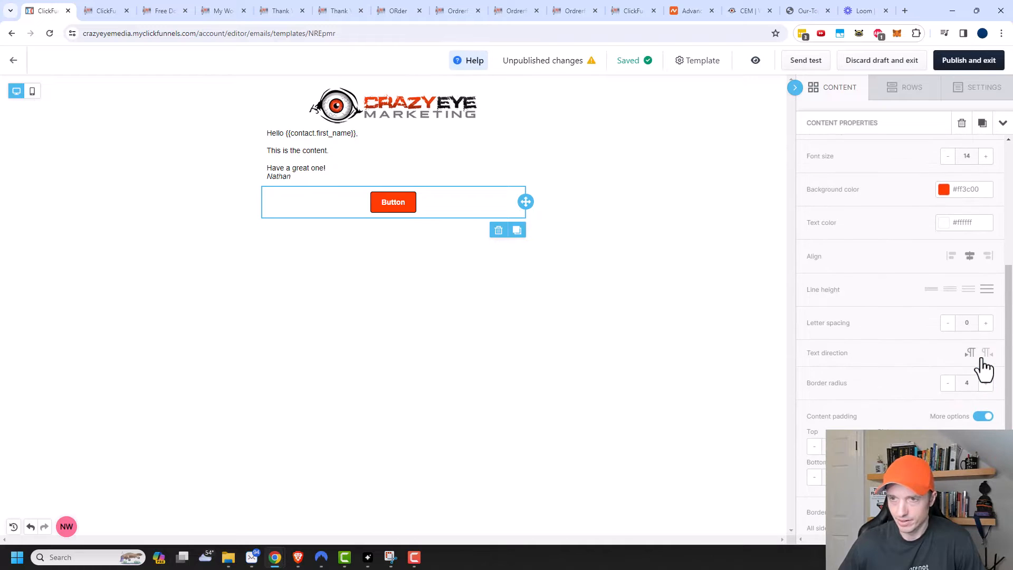
scroll(983, 363, "up", 4)
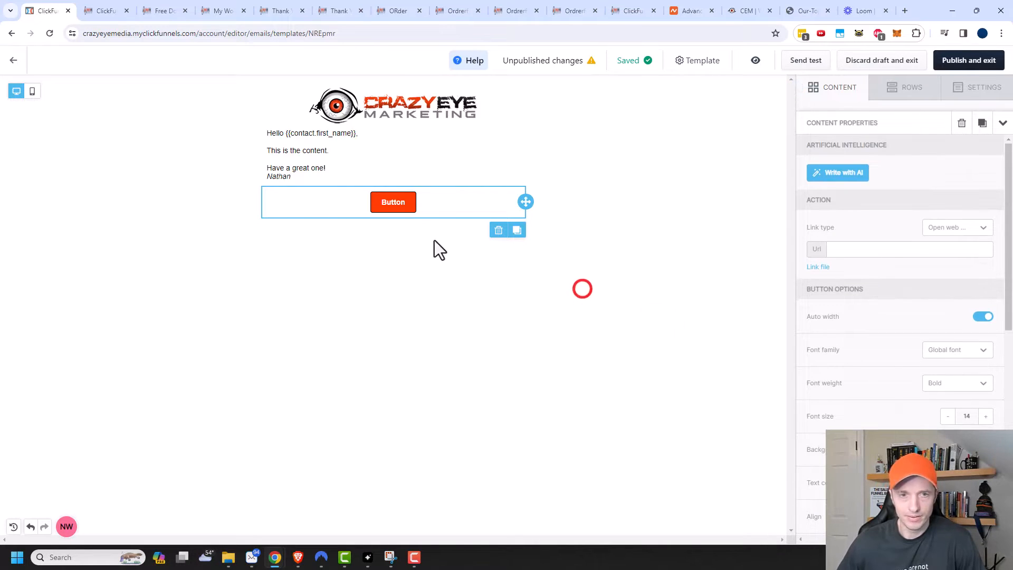
Step: Browse the row layout templates, select the email row, and return to the content blocks library
left_click(912, 91)
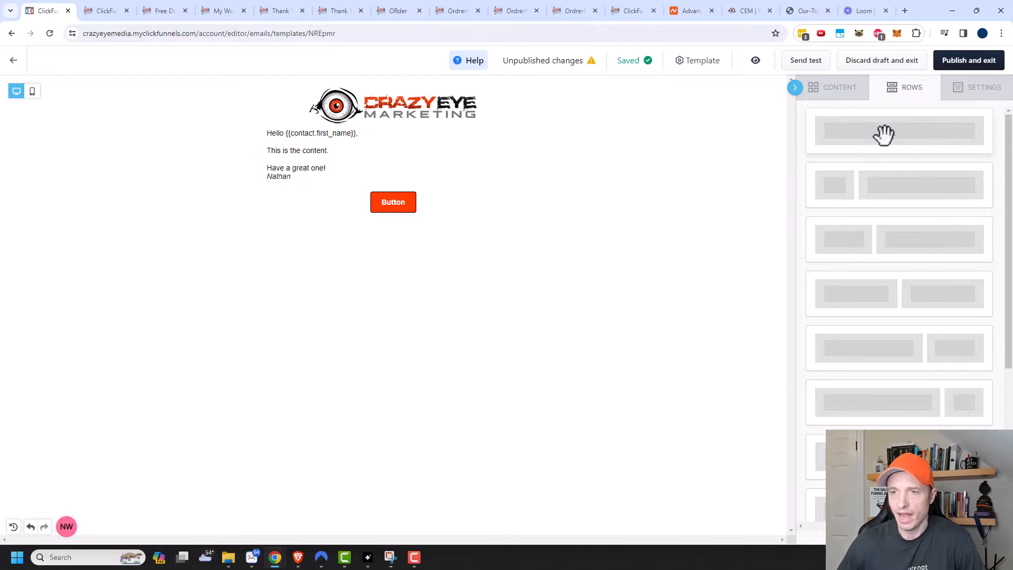
scroll(883, 337, "down", 2)
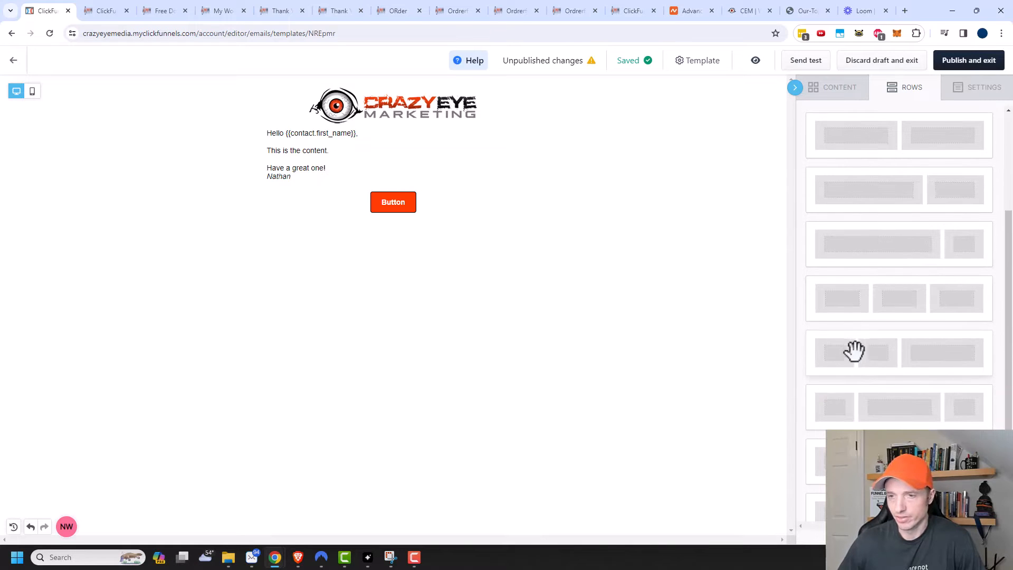
scroll(912, 389, "down", 1)
scroll(912, 389, "down", 1)
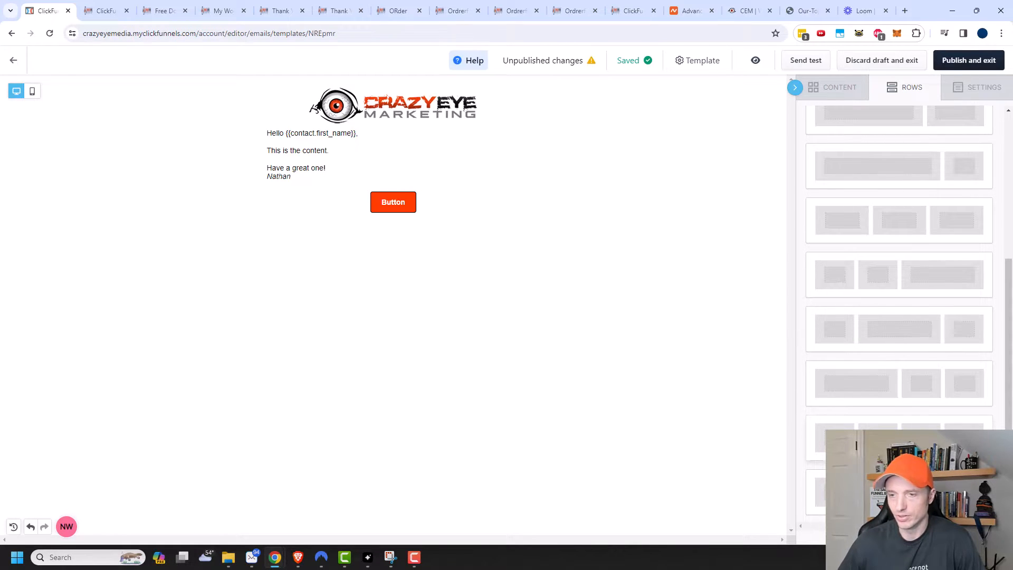
scroll(918, 359, "up", 5)
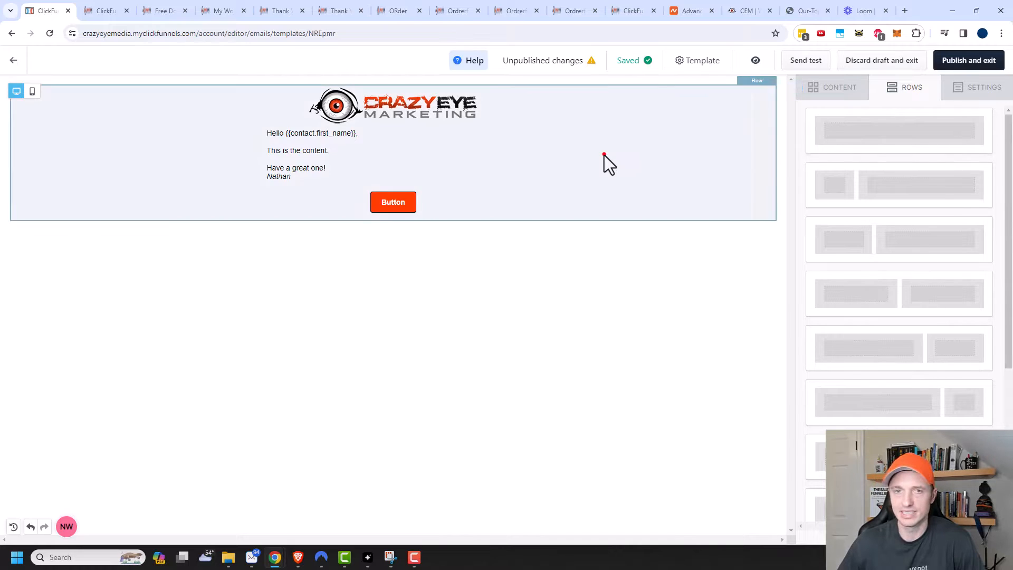
left_click(604, 156)
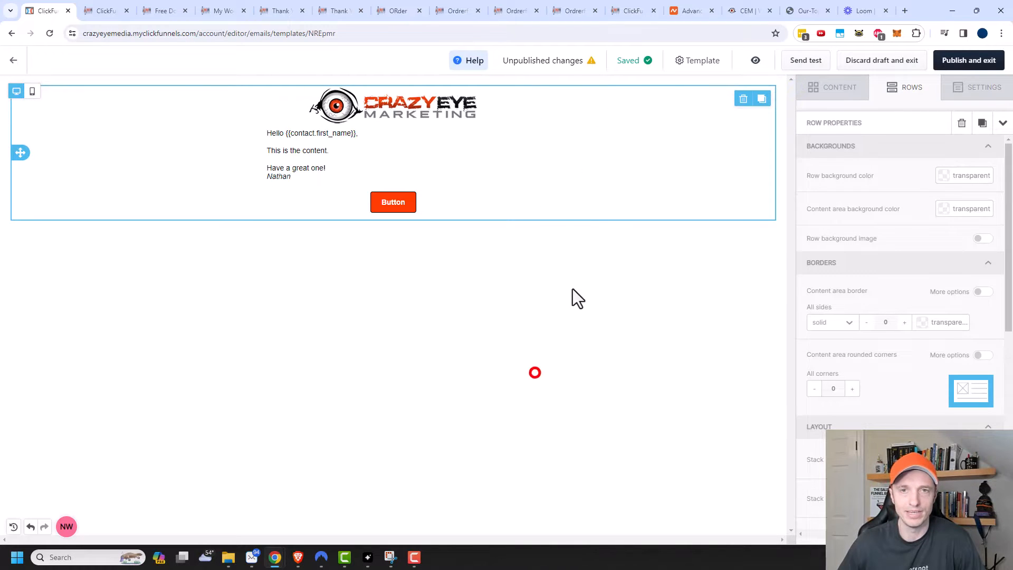
left_click(848, 89)
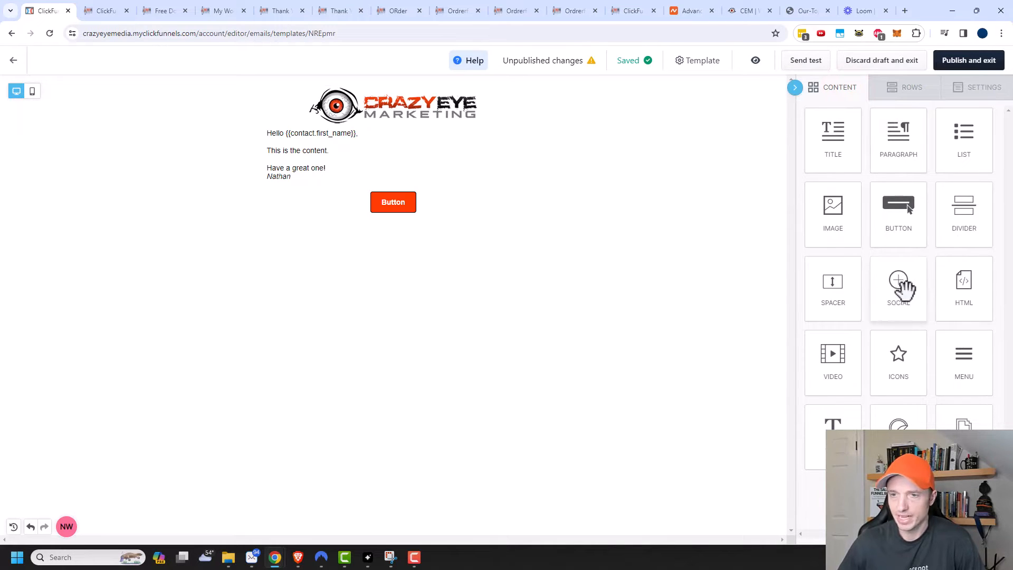
Step: Add a social icons block below the button and remove its LinkedIn icon
left_click_drag(903, 288, 464, 227)
left_click(458, 239)
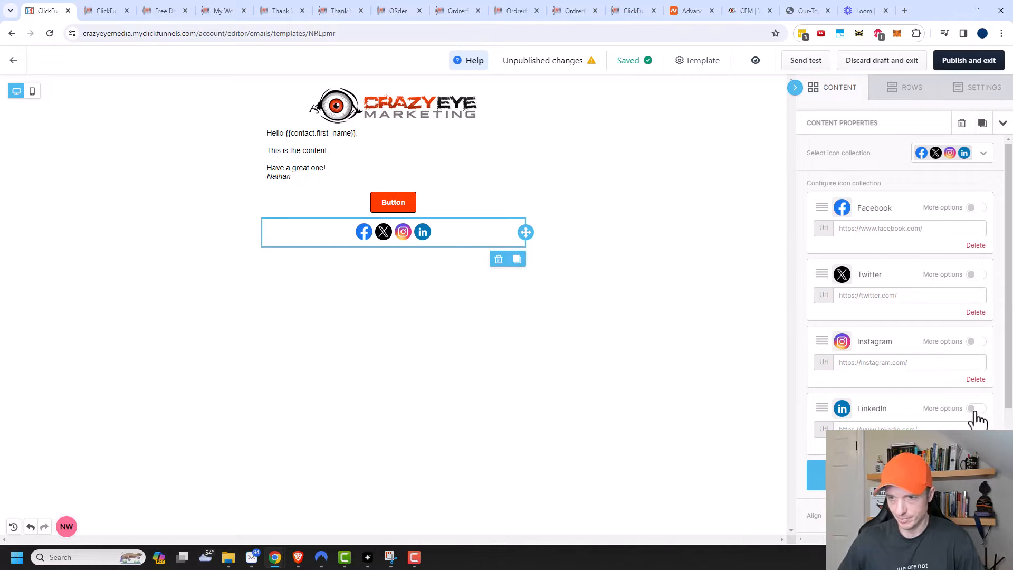
left_click(975, 446)
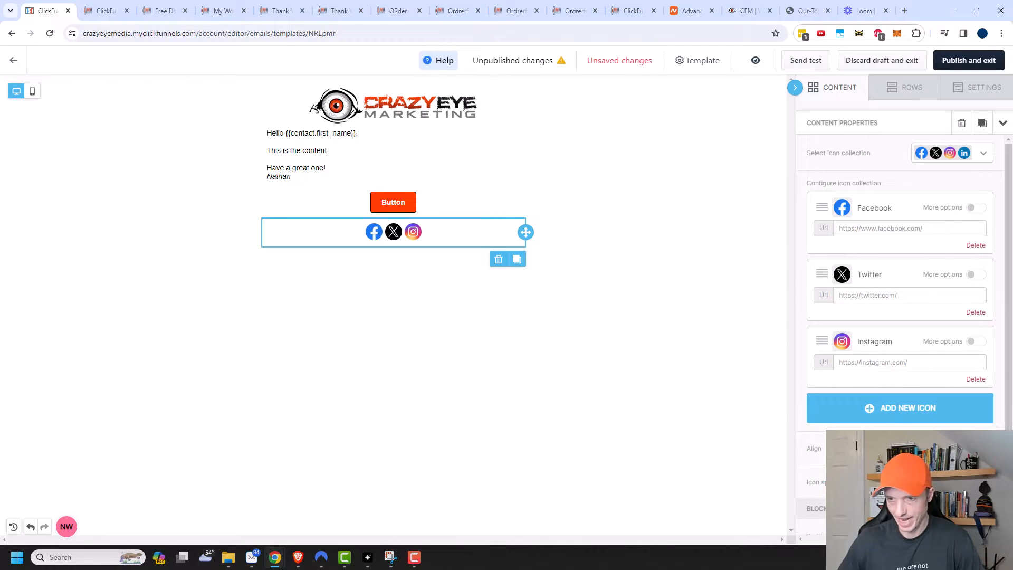
Step: Add Vimeo and YouTube icons, moving YouTube to second place right after Facebook
left_click(913, 414)
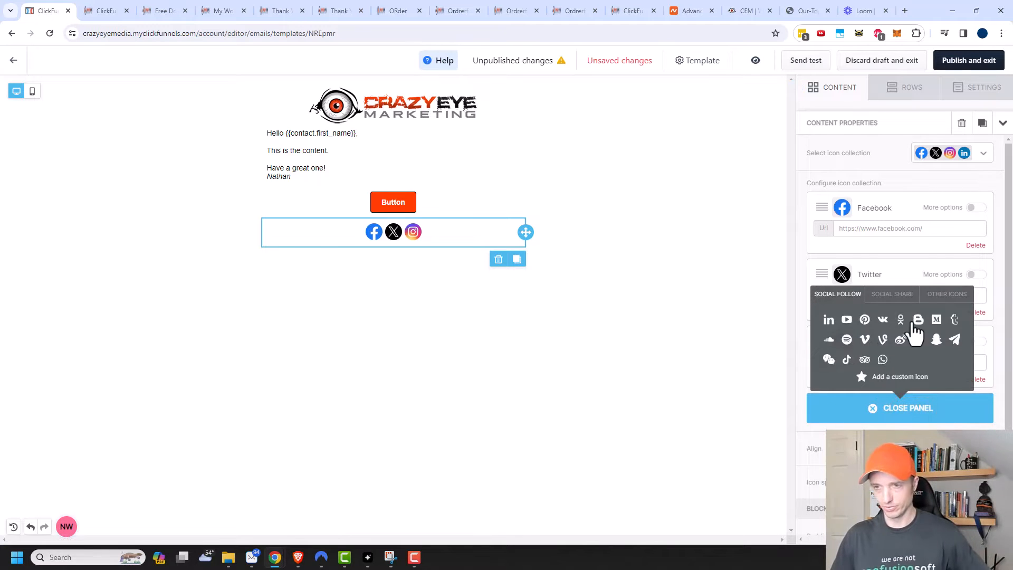
left_click(864, 339)
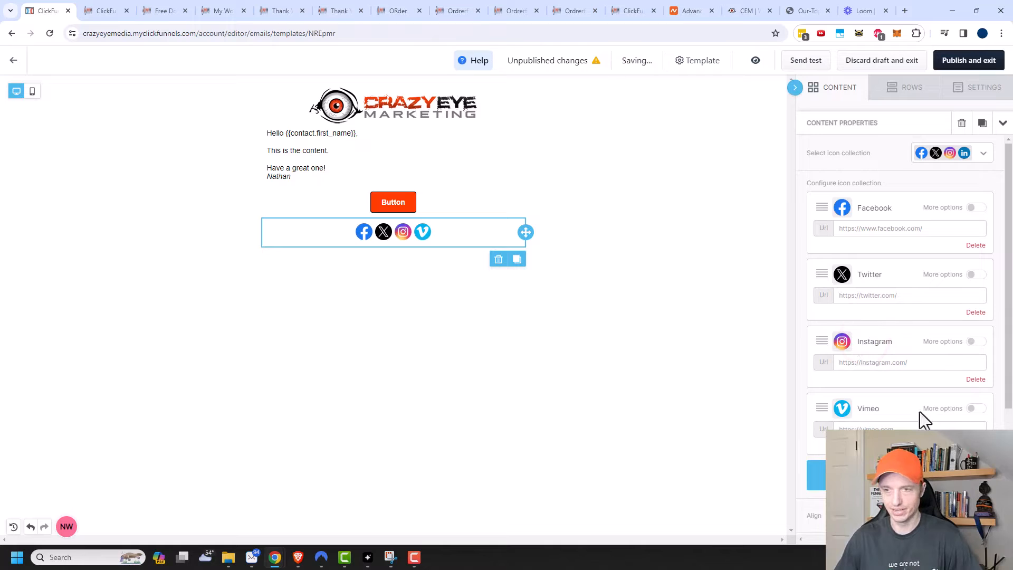
left_click(815, 474)
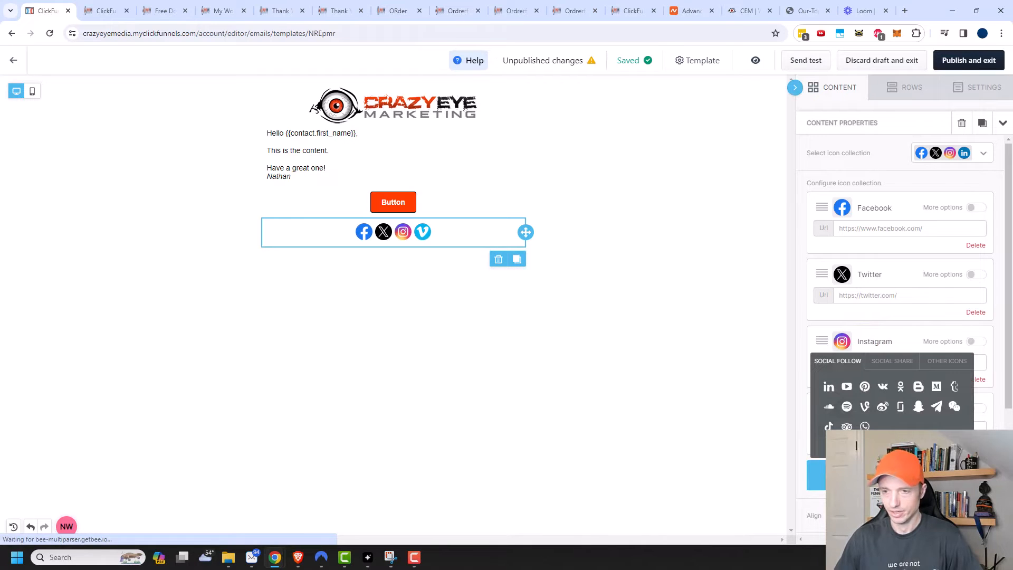
left_click(845, 386)
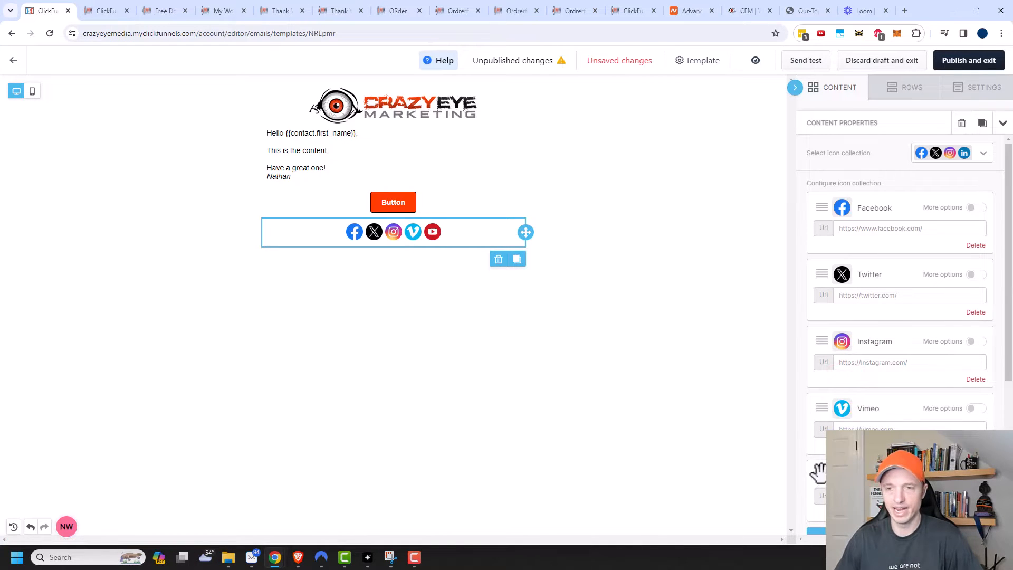
left_click_drag(819, 473, 826, 263)
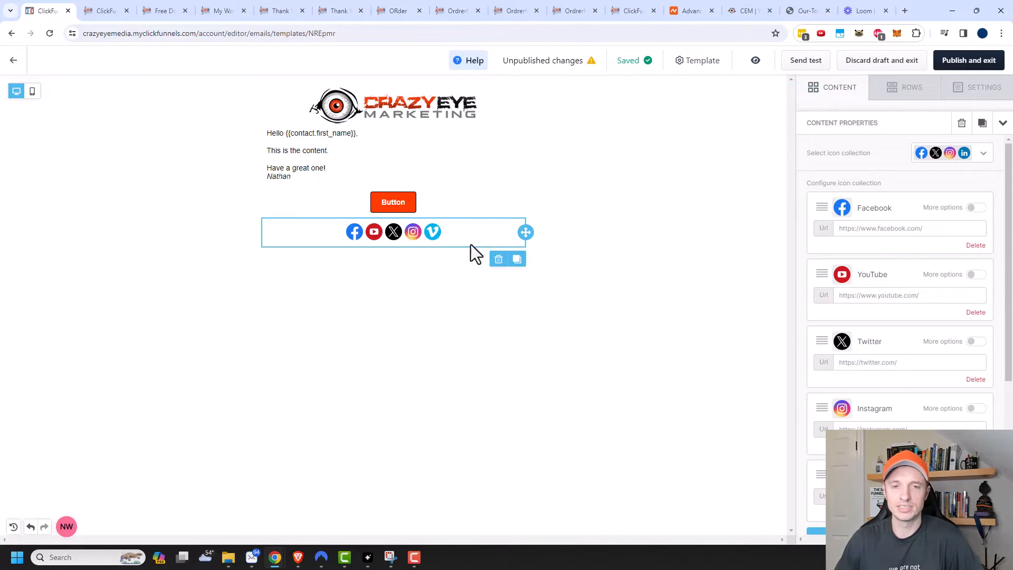
left_click(641, 339)
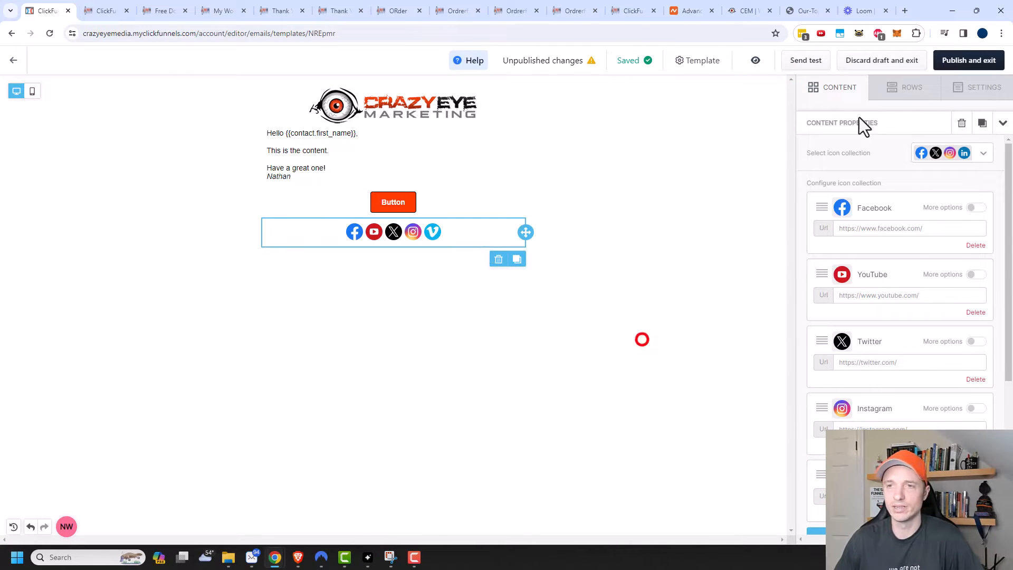
Step: In the email's general settings, set content area width to 510px and link colour to #ff3c00
left_click(829, 88)
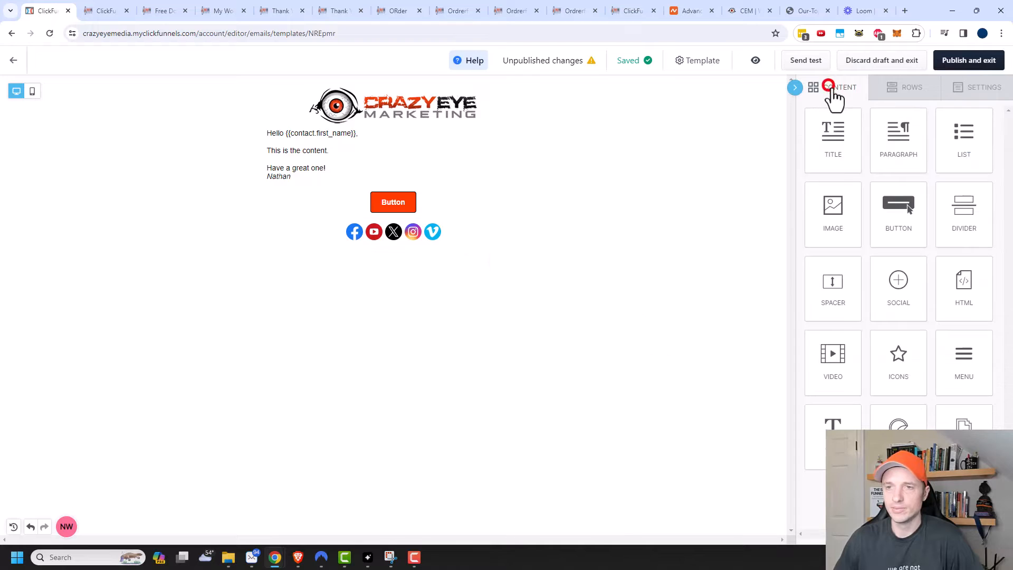
left_click(979, 87)
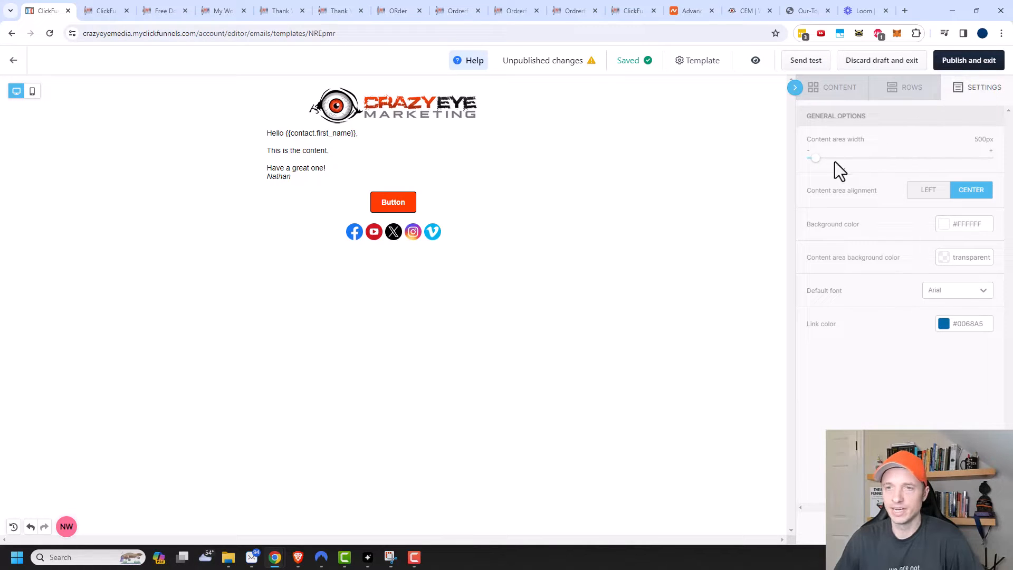
mouse_move(816, 158)
left_mouse_down()
mouse_move(911, 158)
mouse_move(819, 158)
left_mouse_up()
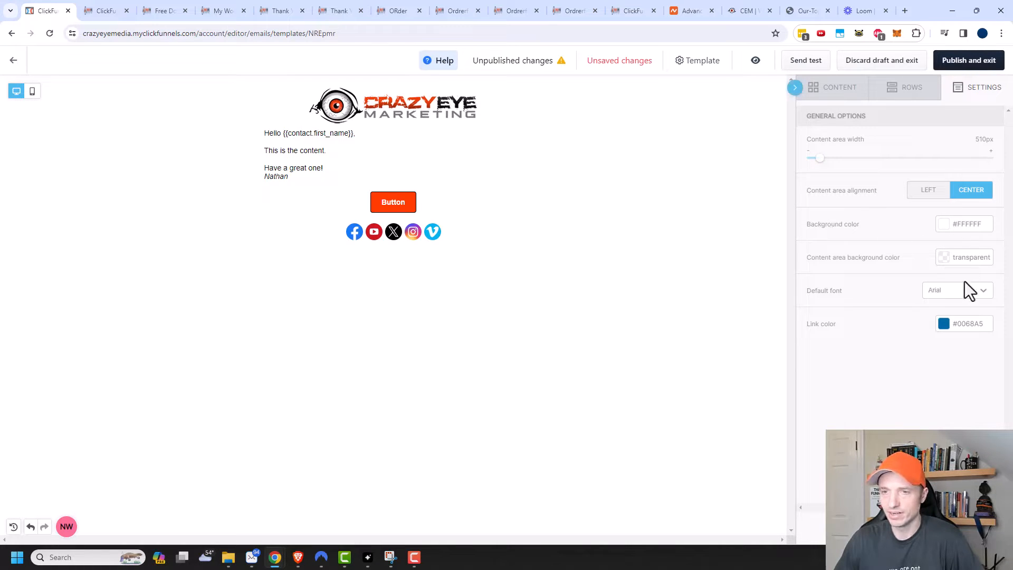
left_click(957, 326)
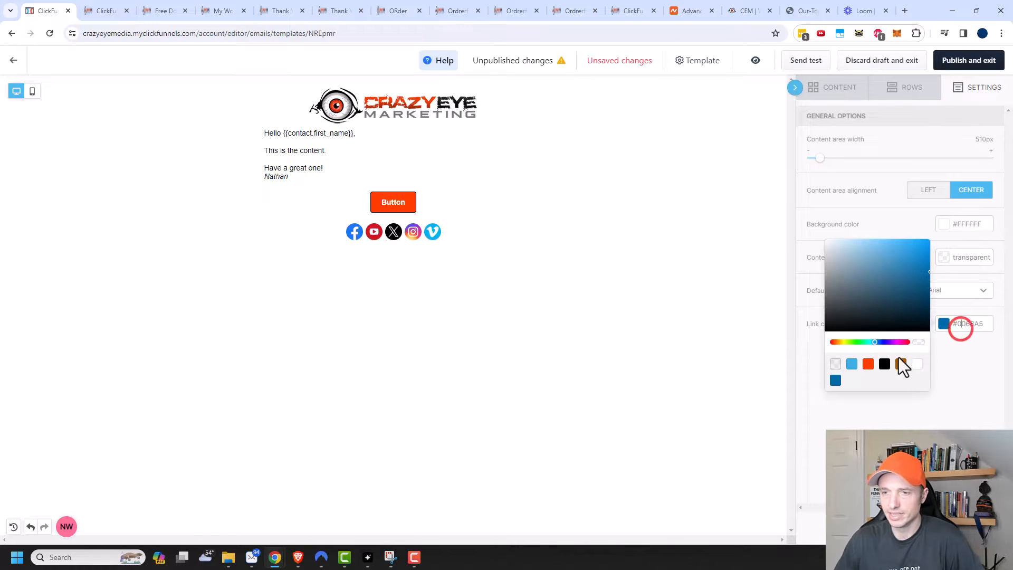
left_click(867, 364)
left_click(884, 364)
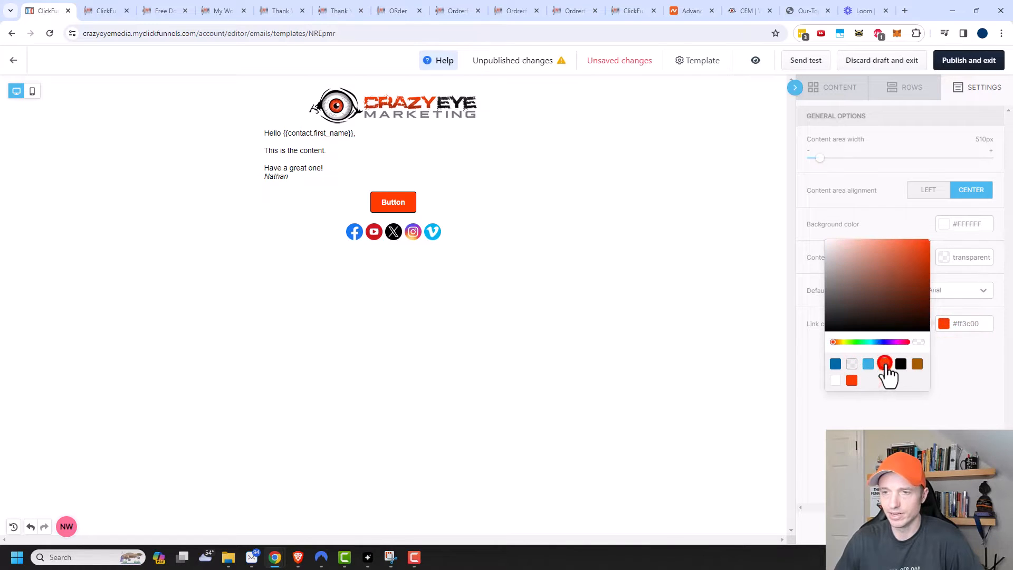
left_click(961, 372)
left_click(672, 309)
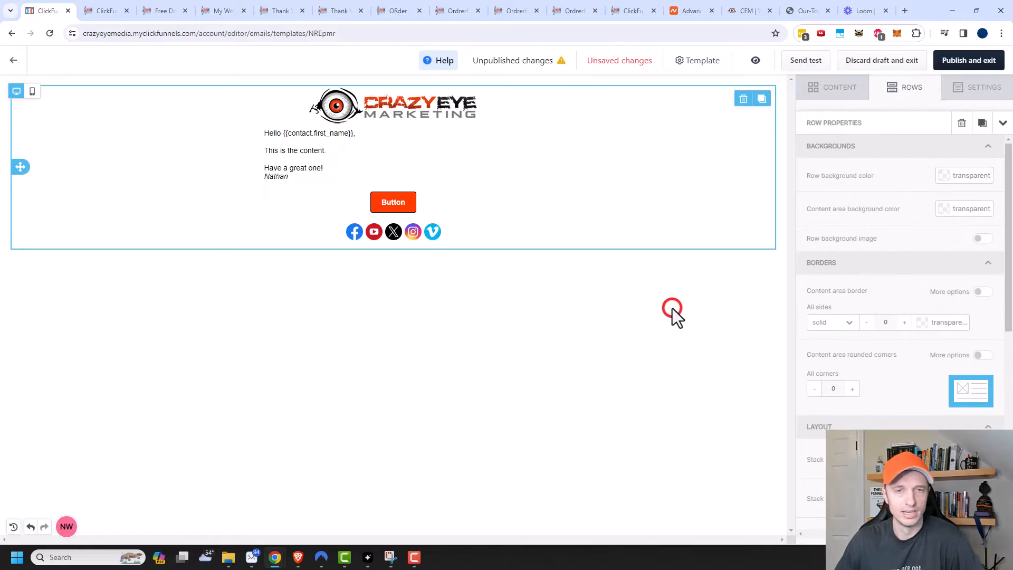
left_click(523, 316)
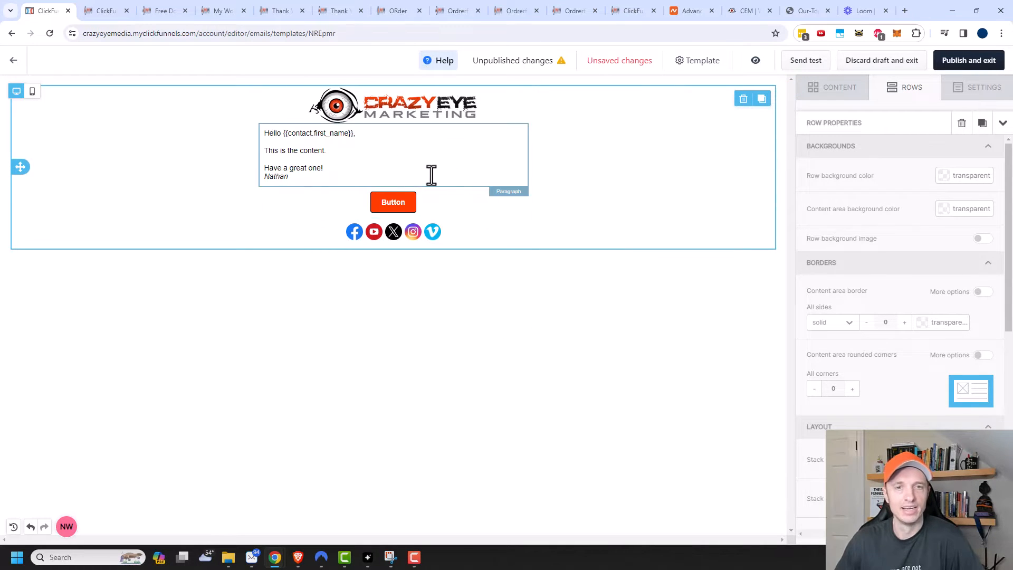
Step: Publish the email template, exit the editor, and go to the empty Broadcasts page
left_click(973, 66)
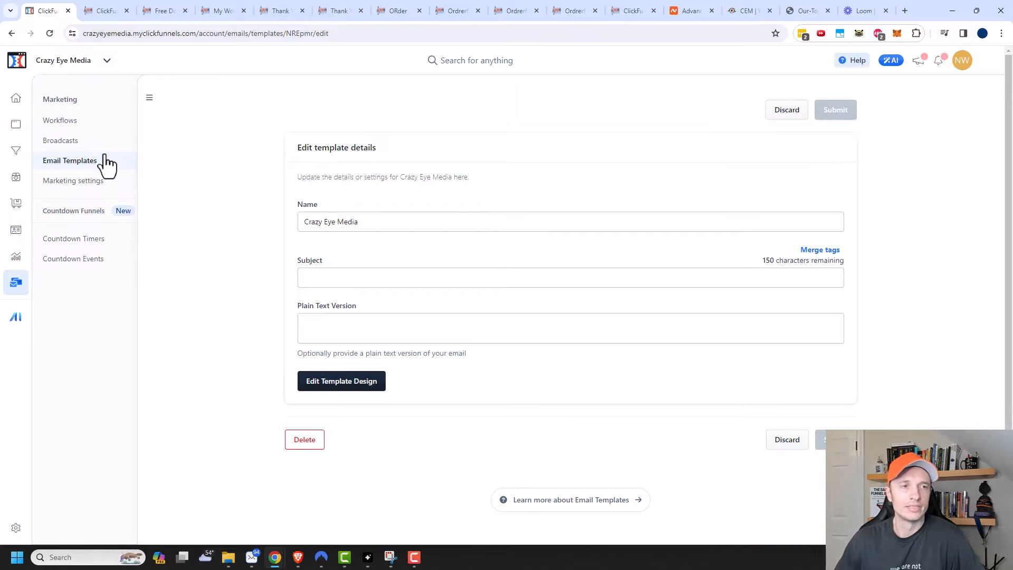
left_click(86, 141)
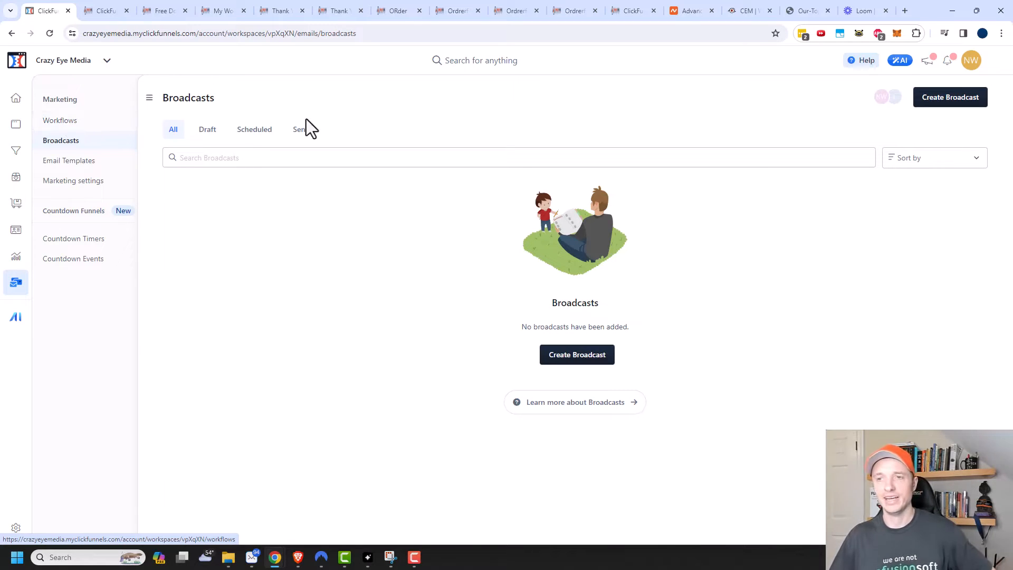
Step: Create a new broadcast named 'New Video'
left_click(582, 355)
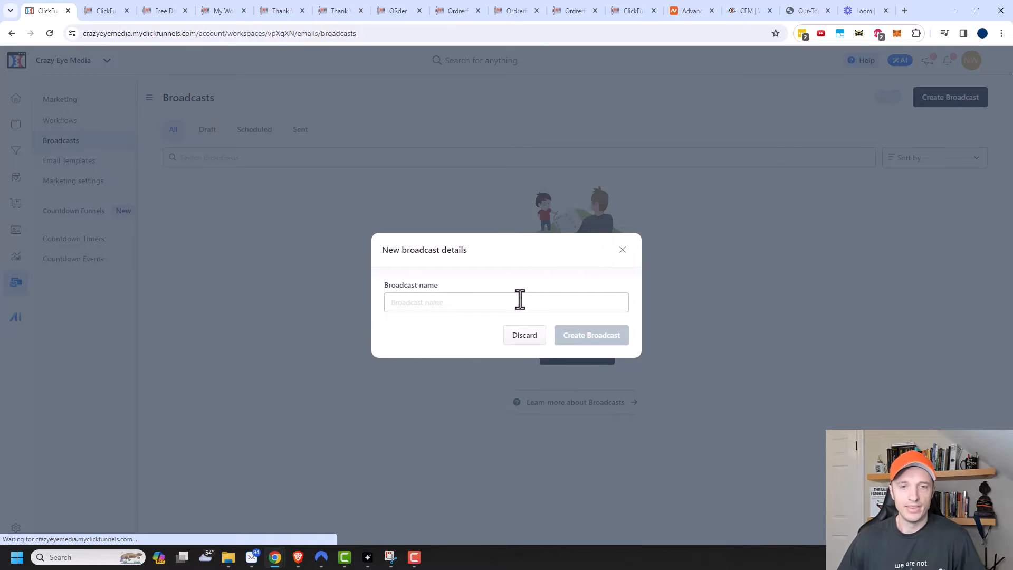
left_click(520, 299)
type("New Video")
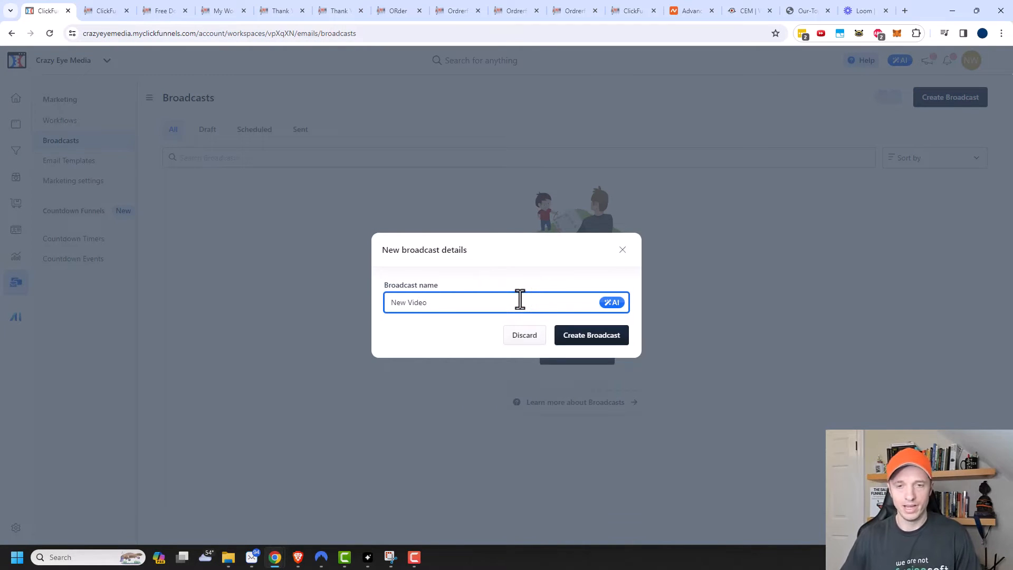
left_click(606, 341)
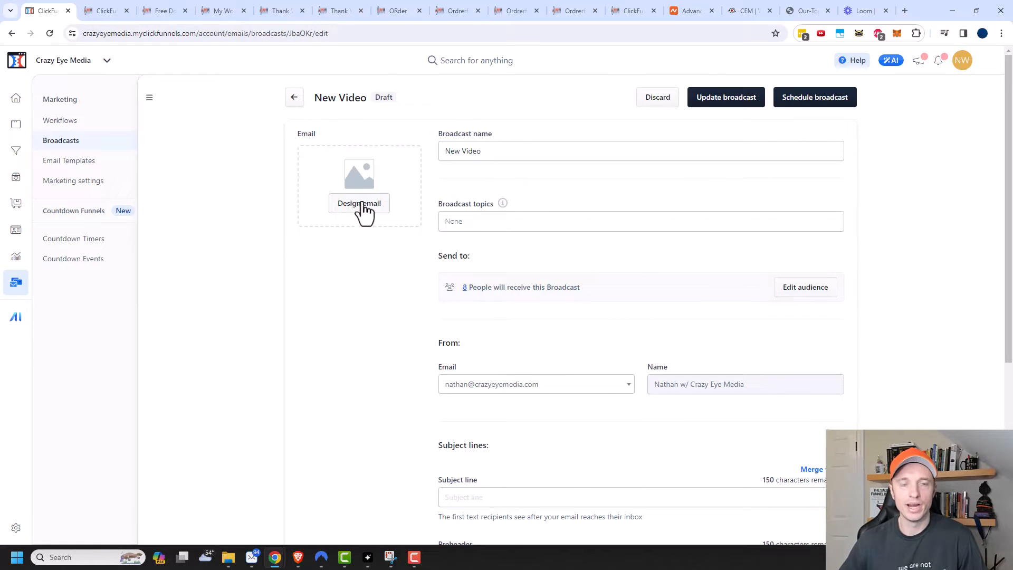
Step: Start the broadcast's email design from the saved Crazy Eye Media template
left_click(359, 207)
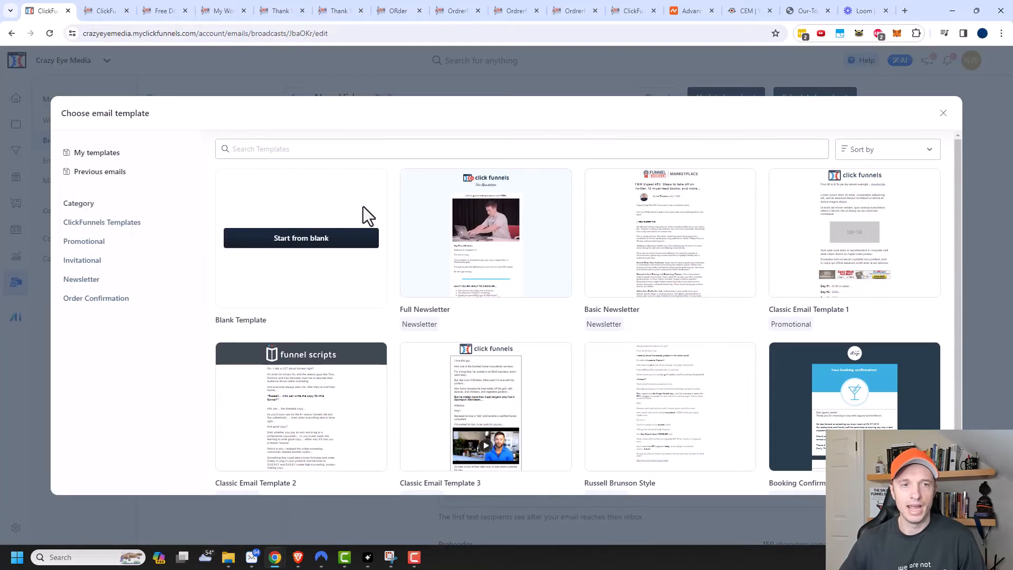
left_click(99, 152)
mouse_move(470, 265)
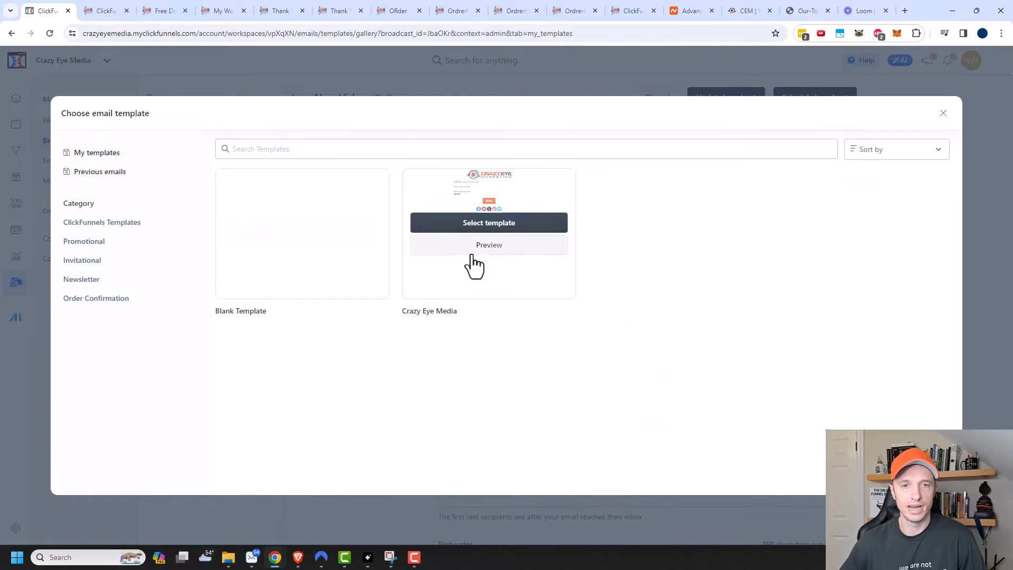
left_click(501, 222)
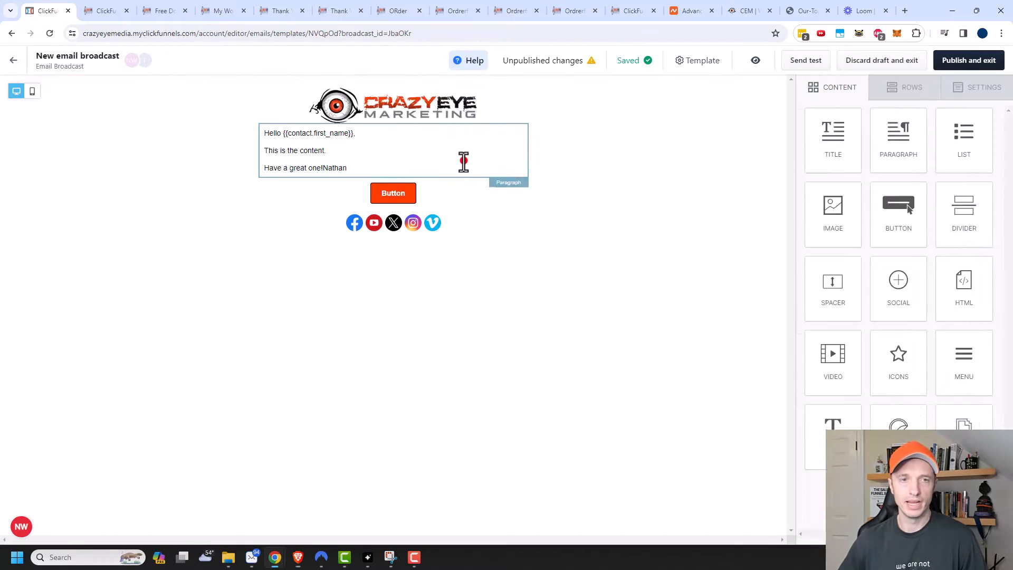
Step: Replace the two lines under the greeting with 'I just recorded a new video I think you'd like!'
left_click(463, 160)
left_click_drag(346, 168, 260, 148)
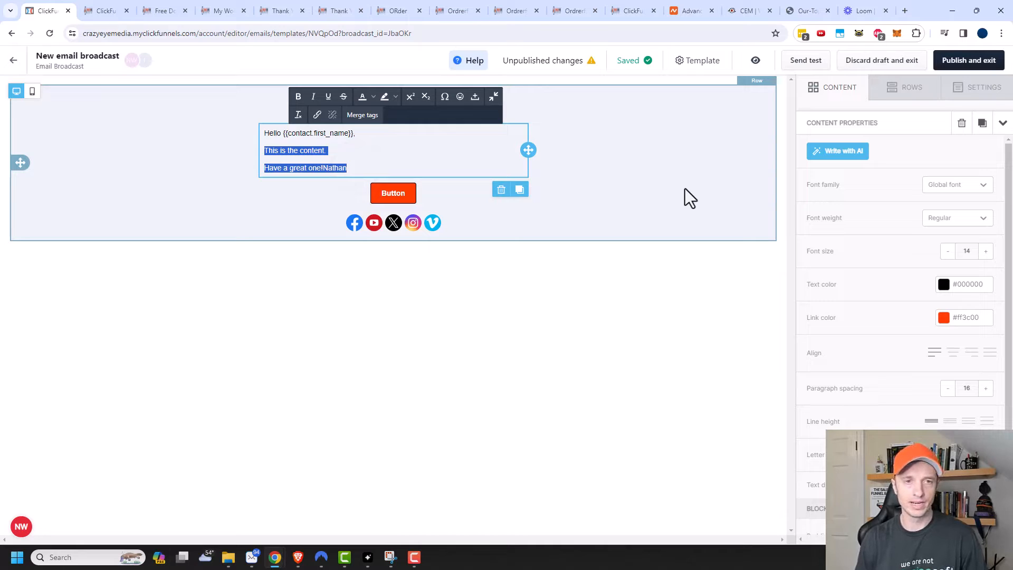
type("I")
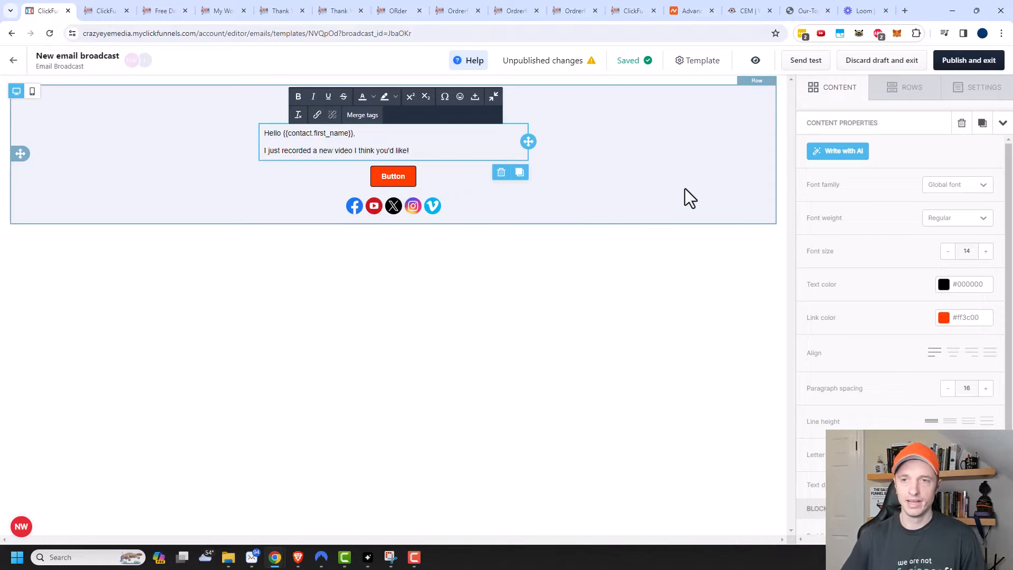
left_click(830, 89)
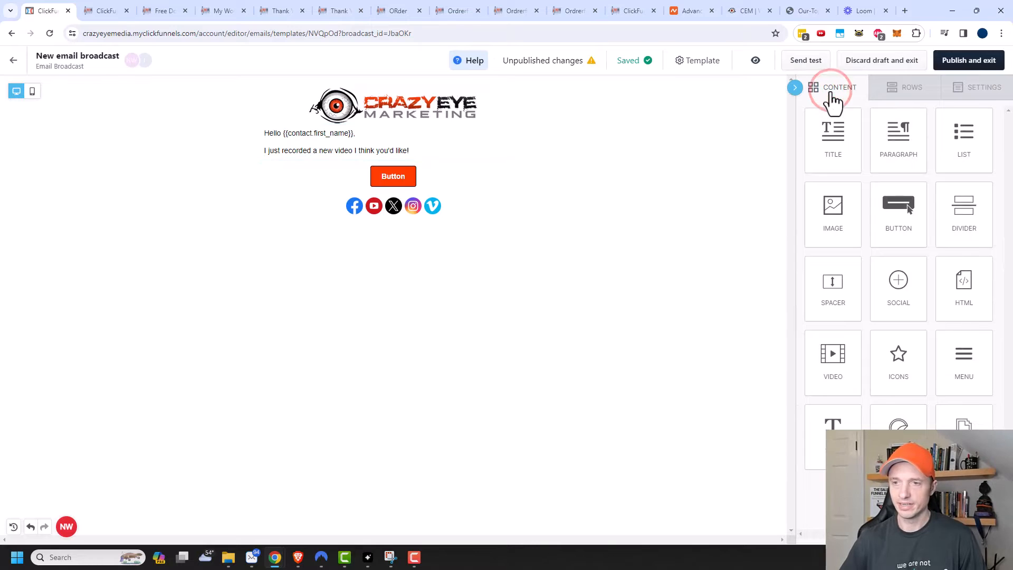
Step: Add a video block under the opening line with the pasted YouTube video link
left_click_drag(831, 369, 409, 159)
left_click(354, 226)
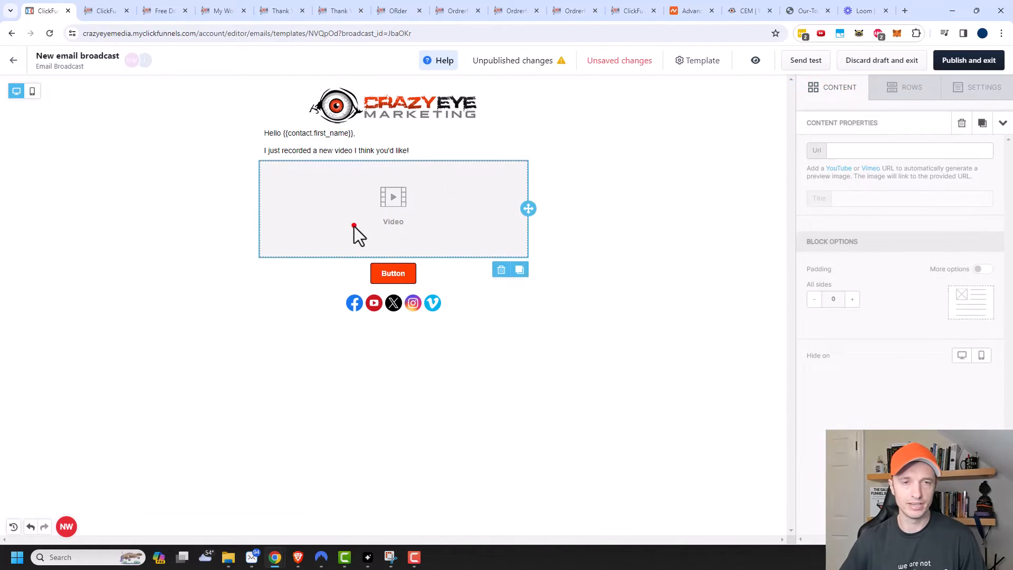
left_click(850, 152)
type("https://www.youtube.com/watch?v=UjjS1AUoYJ4")
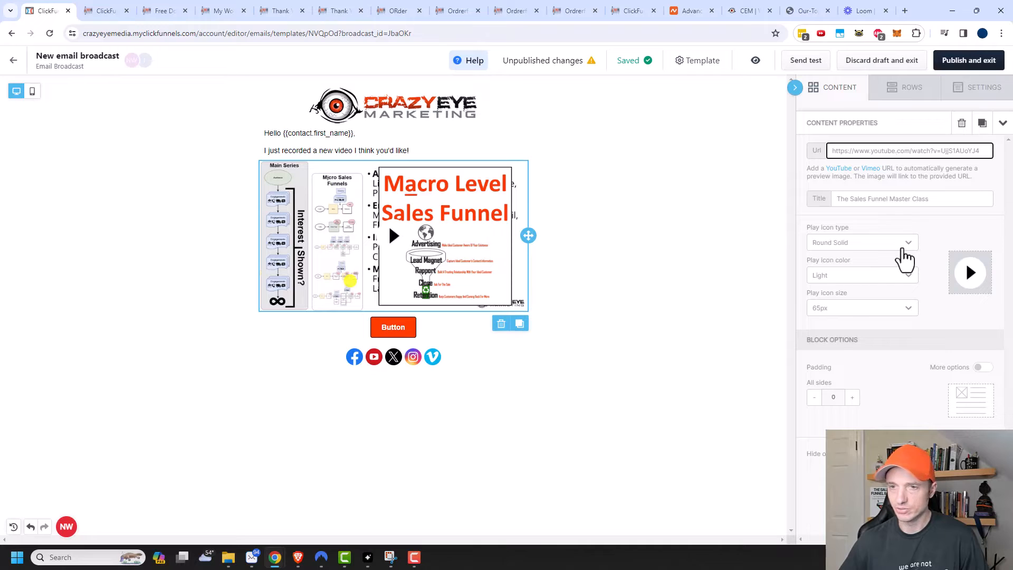
Step: Give the video a dark Round Solid 70px play icon, then select the button below
left_click(903, 252)
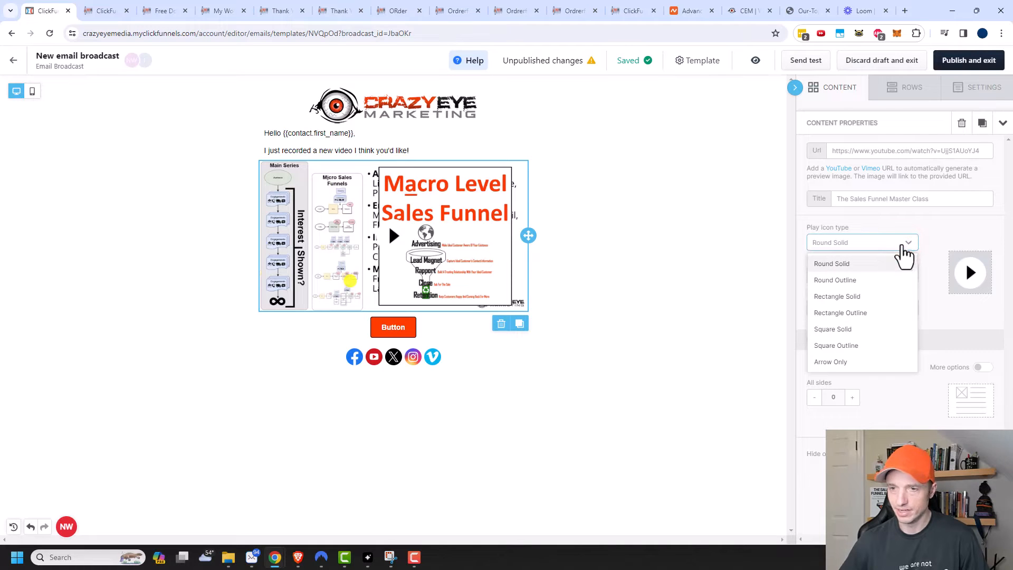
left_click(902, 251)
left_click(892, 275)
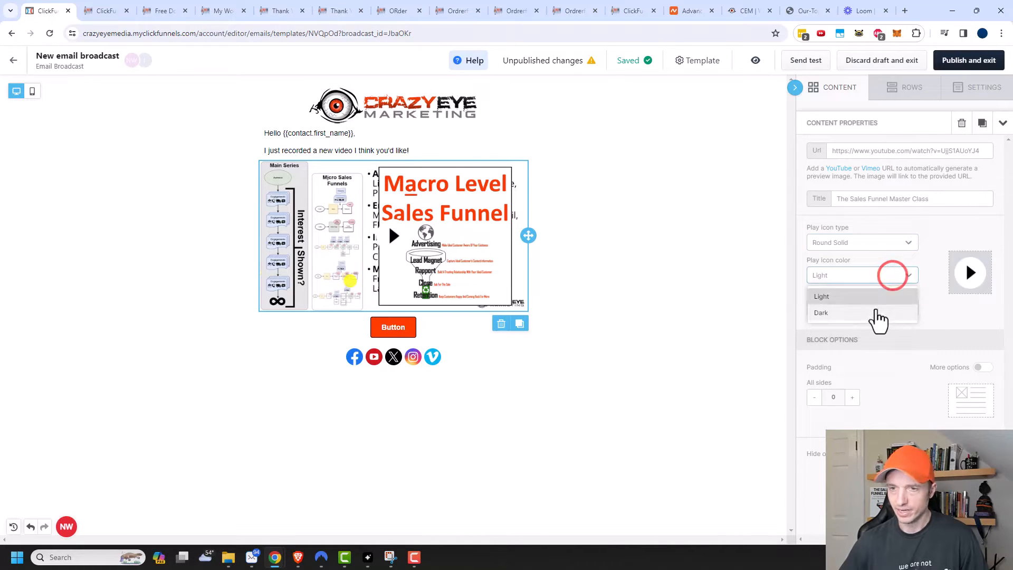
left_click(872, 314)
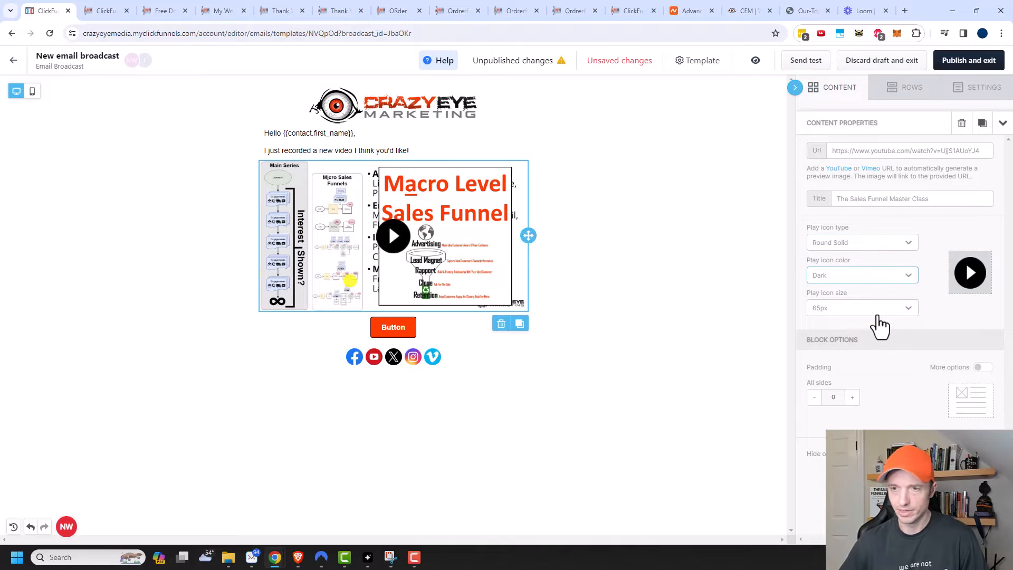
left_click(875, 314)
left_click(851, 399)
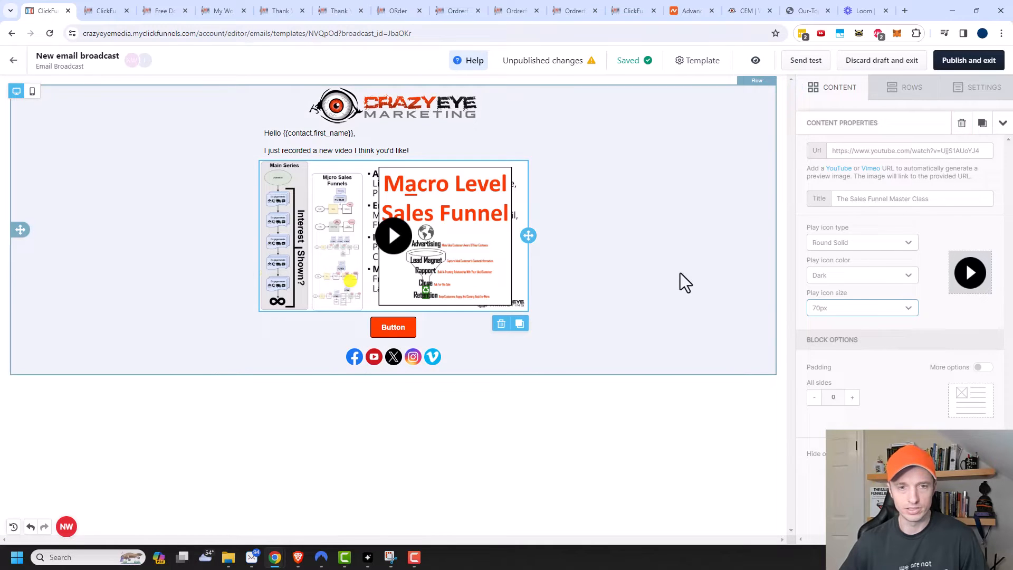
left_click(722, 362)
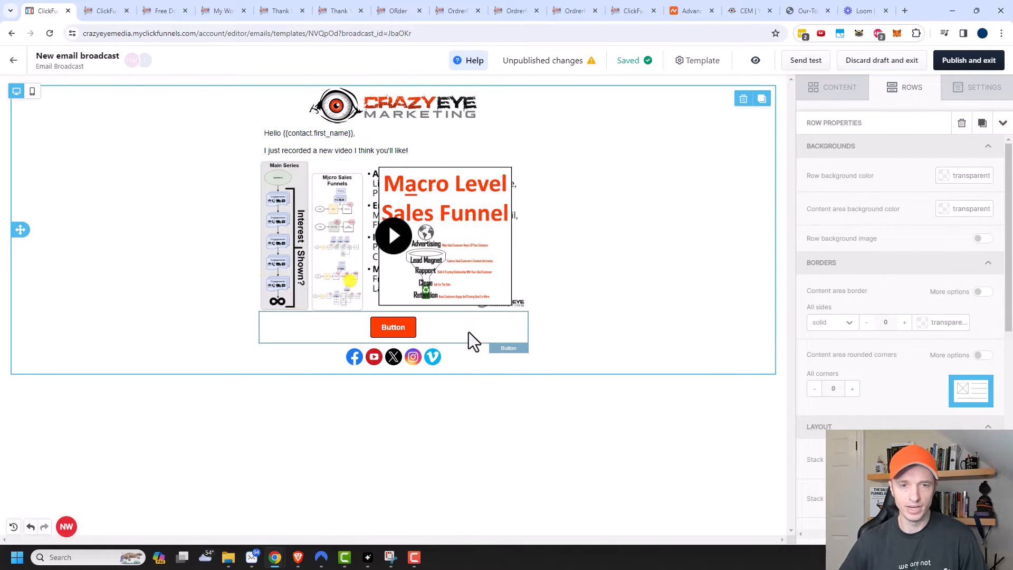
left_click(490, 336)
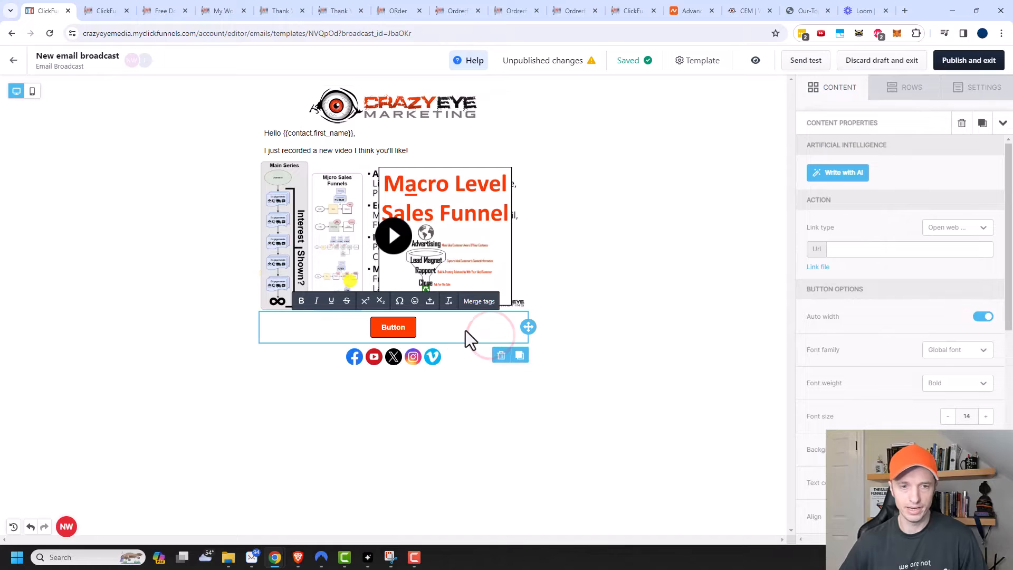
Step: Delete the button block and place a copy of the greeting paragraph below the video
left_click(501, 355)
left_click(543, 364)
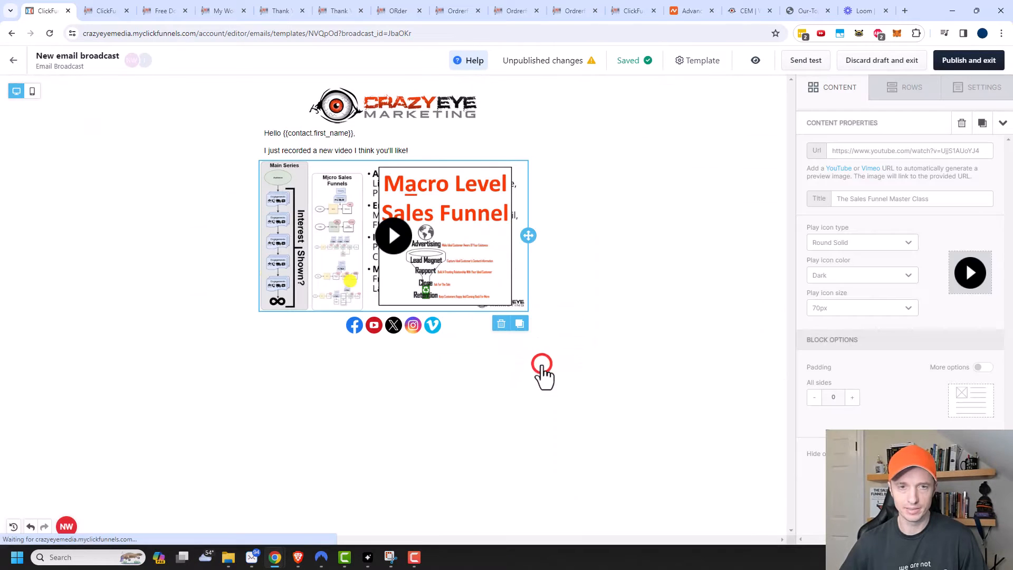
left_click(453, 147)
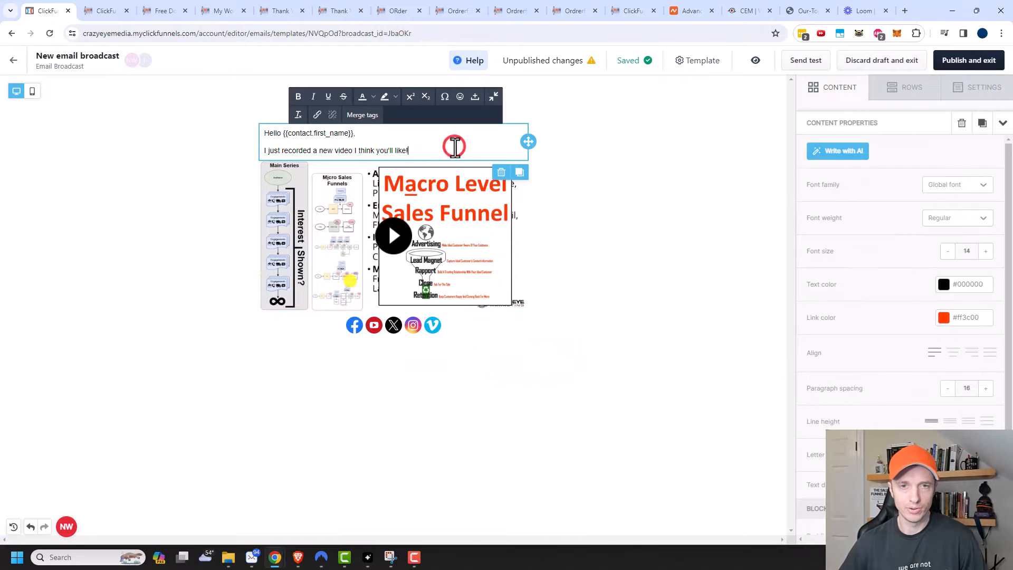
left_click(519, 173)
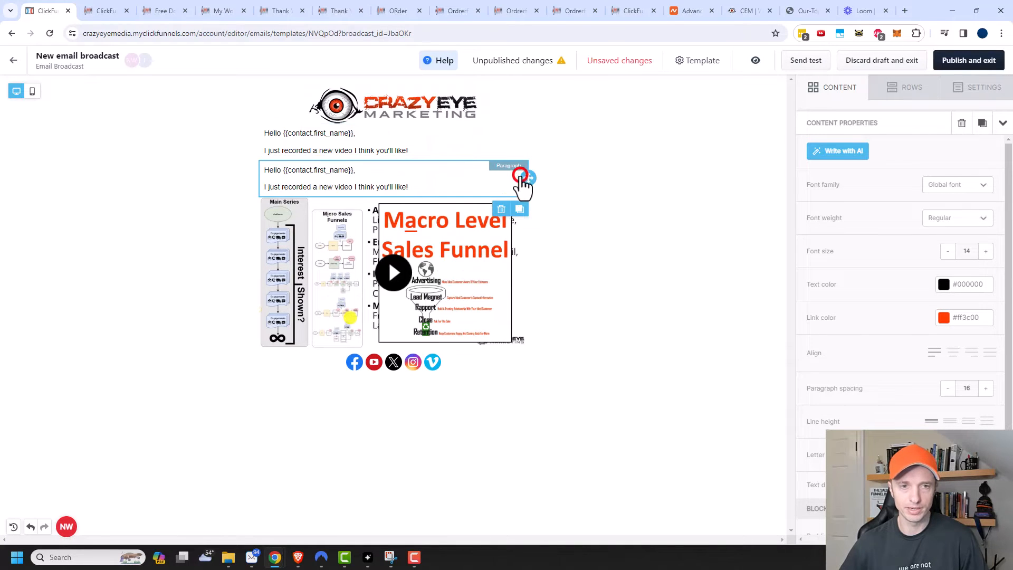
mouse_move(529, 179)
left_mouse_down()
mouse_move(430, 343)
mouse_move(251, 328)
mouse_move(266, 320)
left_mouse_up()
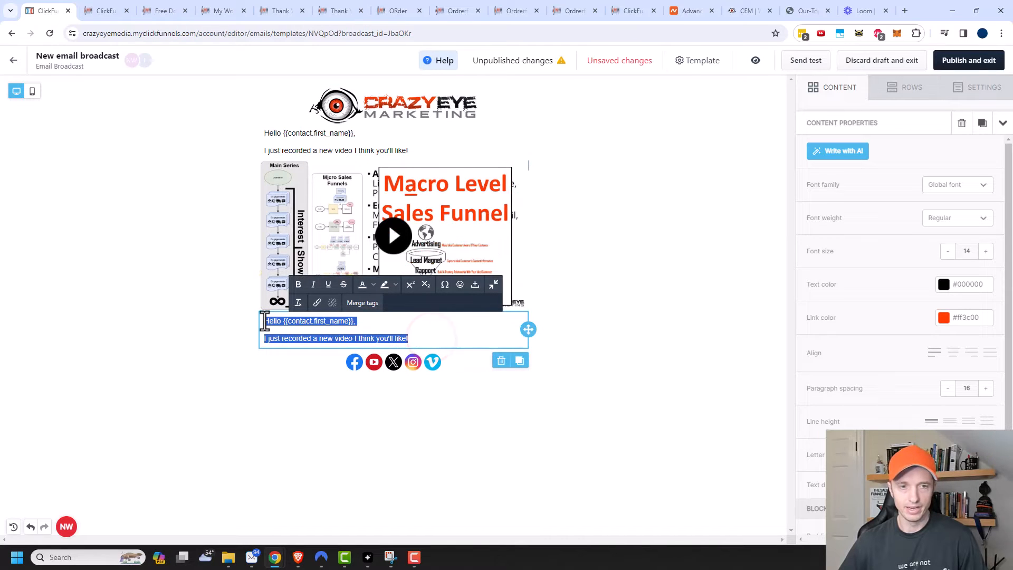
Step: Write the 'See ya later!' sign-off with the sender's name, then publish the email design
type("See ya")
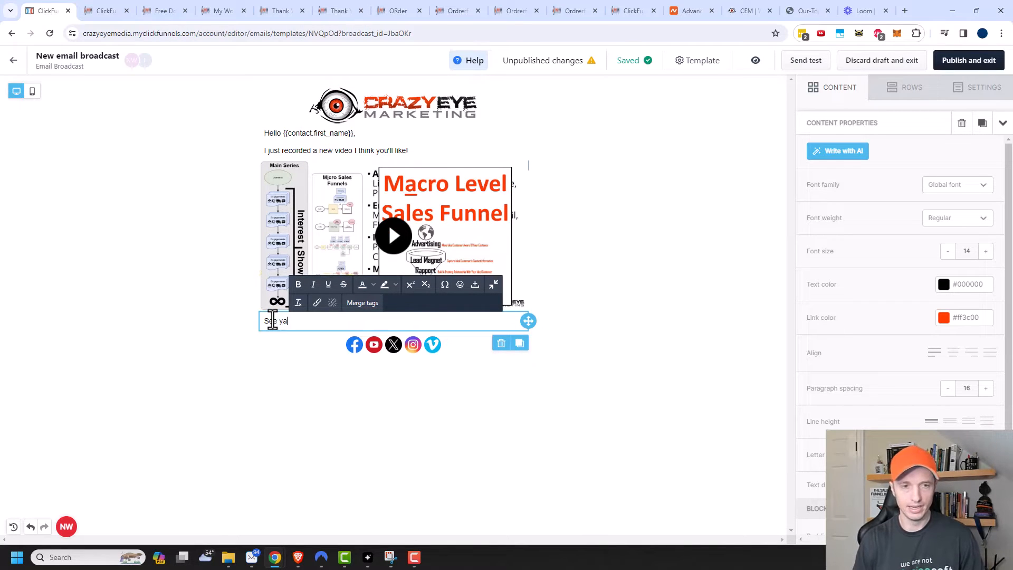
type(" later!")
key("Return")
type("Nathan")
left_click(211, 314)
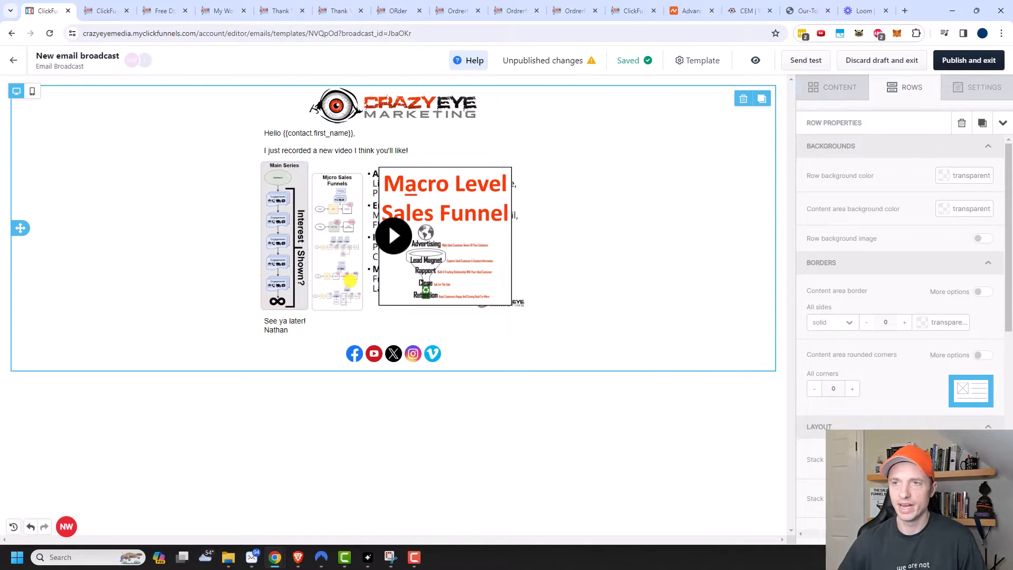
left_click(985, 66)
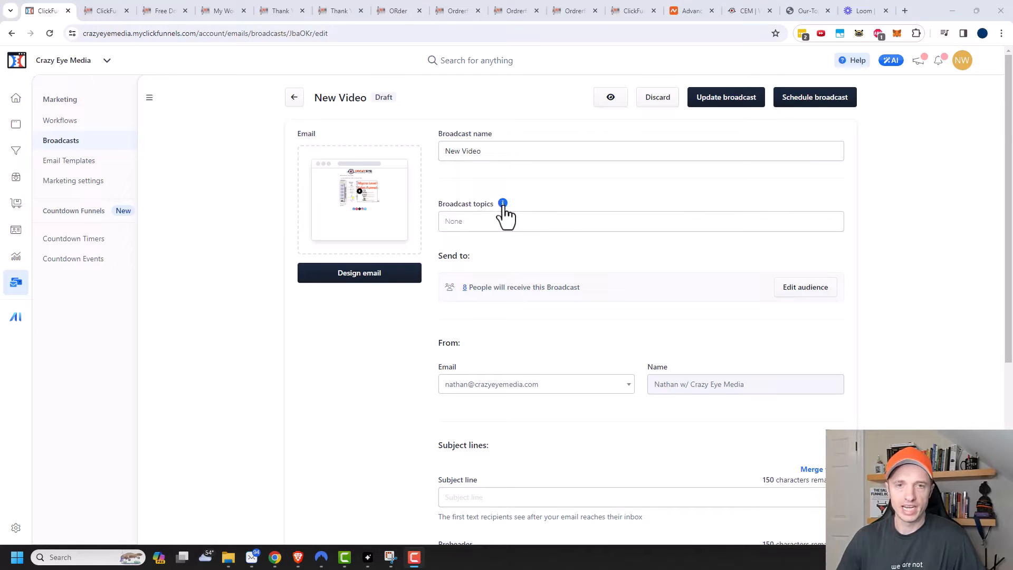
Step: Search the broadcast topics for 'New YouTube videos', find none, and go to Marketing settings
left_click(503, 204)
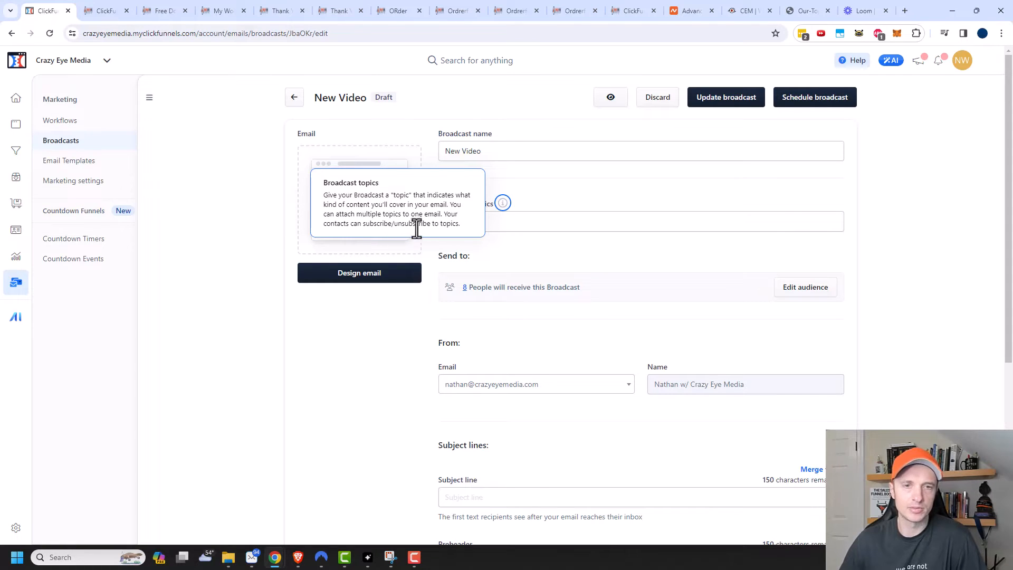
left_click(622, 192)
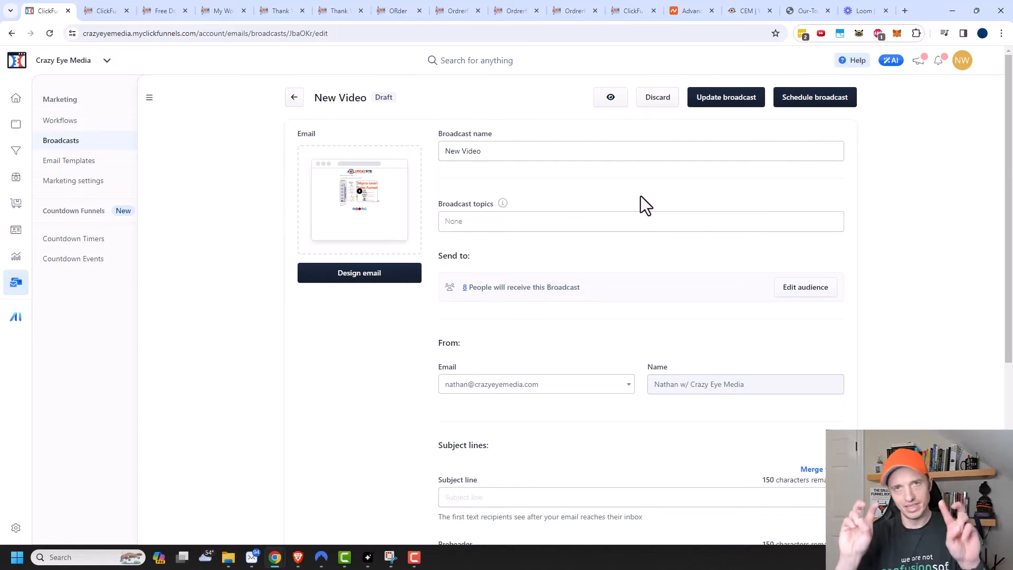
left_click(543, 225)
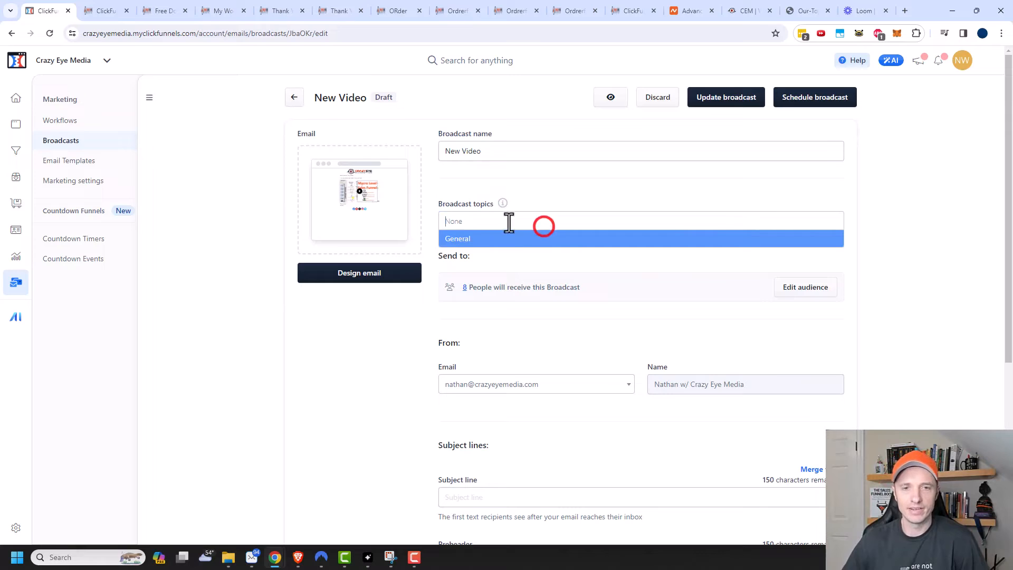
left_click(475, 221)
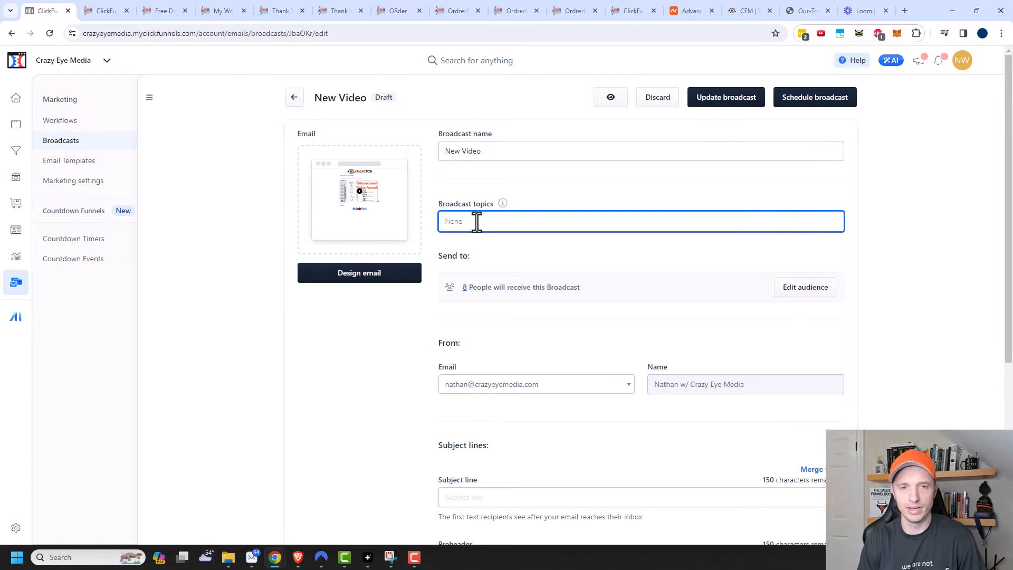
type("New You")
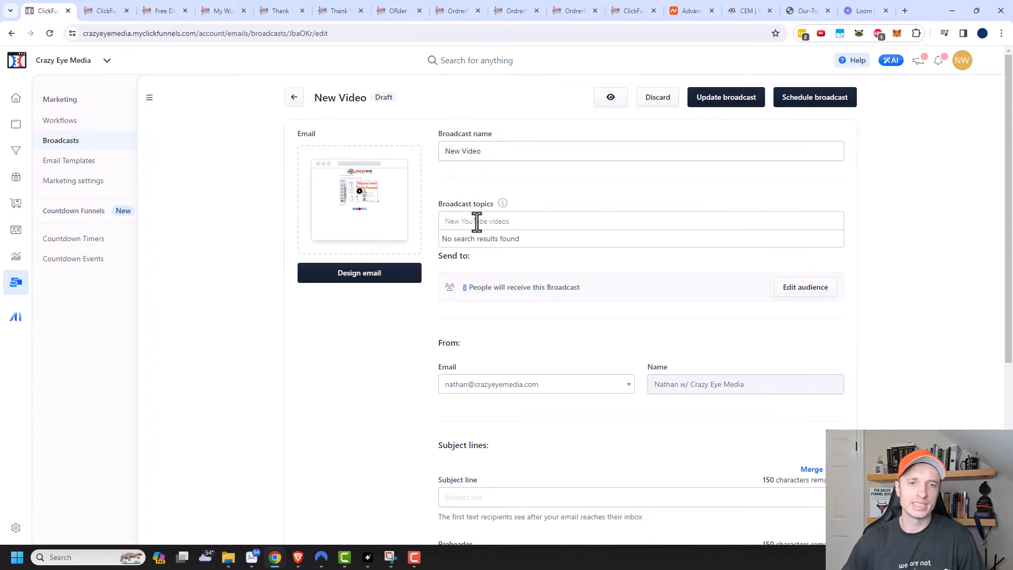
type("Tube videos")
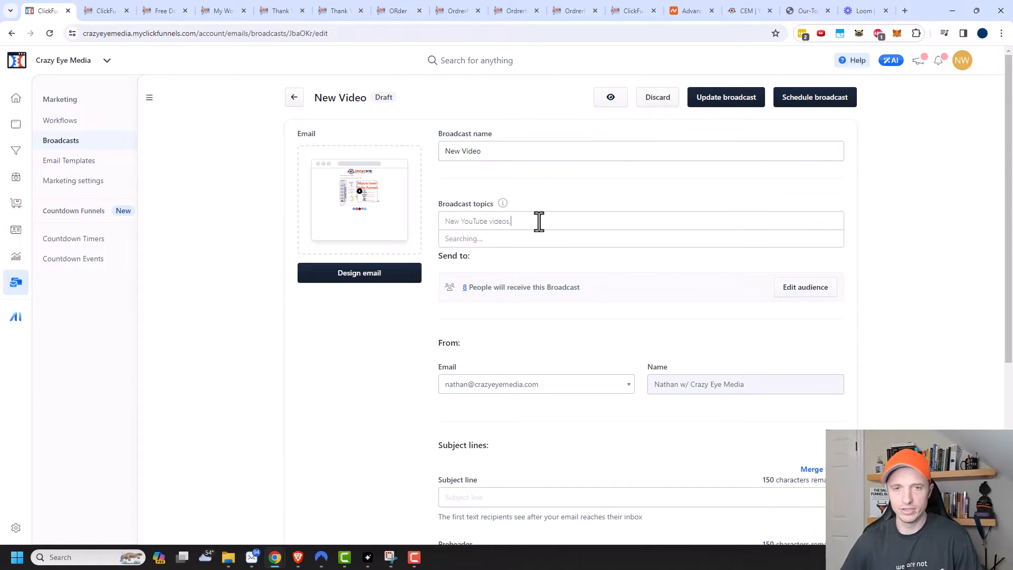
left_click(872, 233)
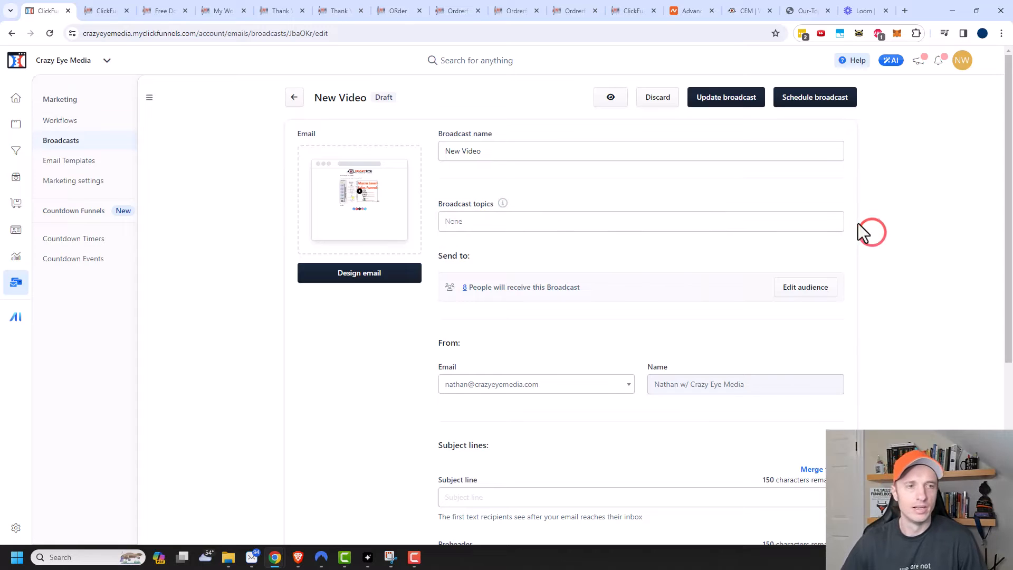
left_click(87, 184)
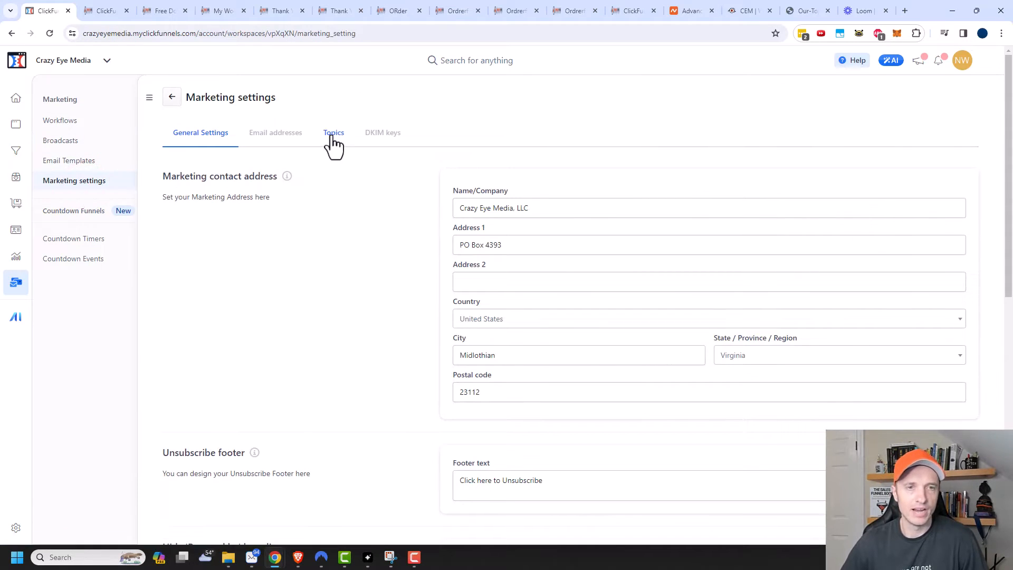
Step: Create the 'New YouTube Videos' topic under Topics, then reopen the New Video broadcast
left_click(328, 136)
left_click(935, 194)
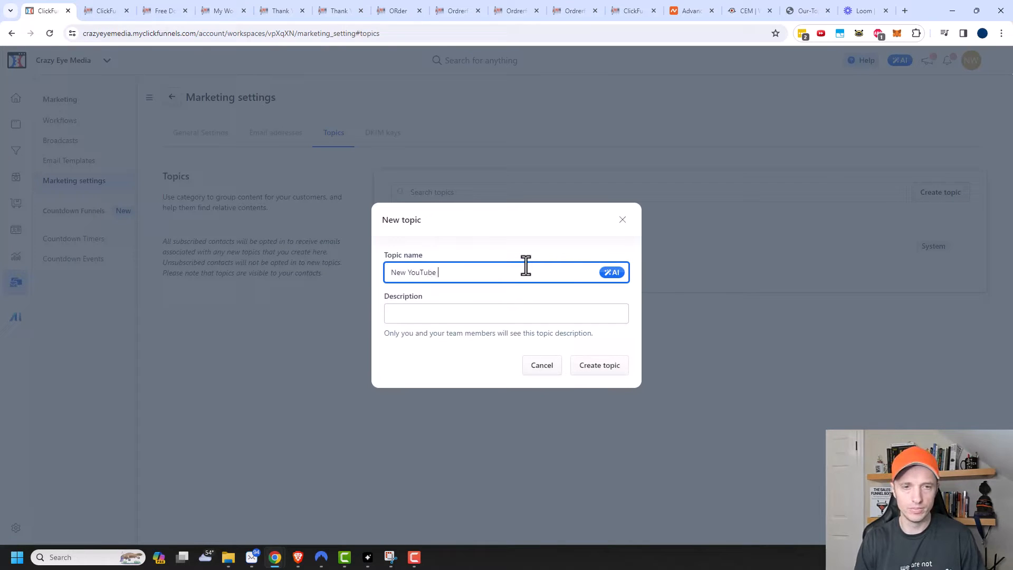
type("eos")
left_click(458, 310)
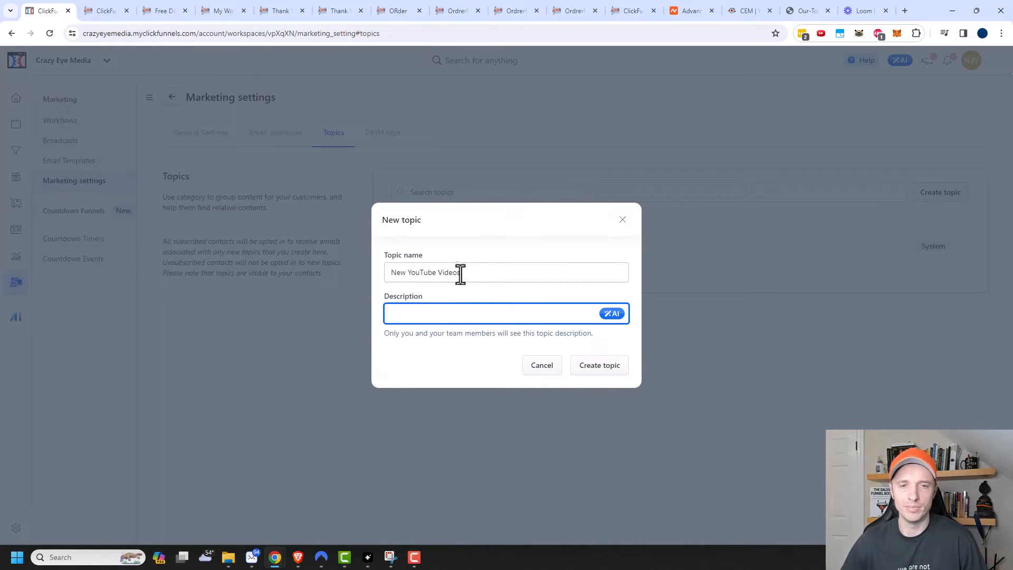
left_click_drag(456, 273, 391, 272)
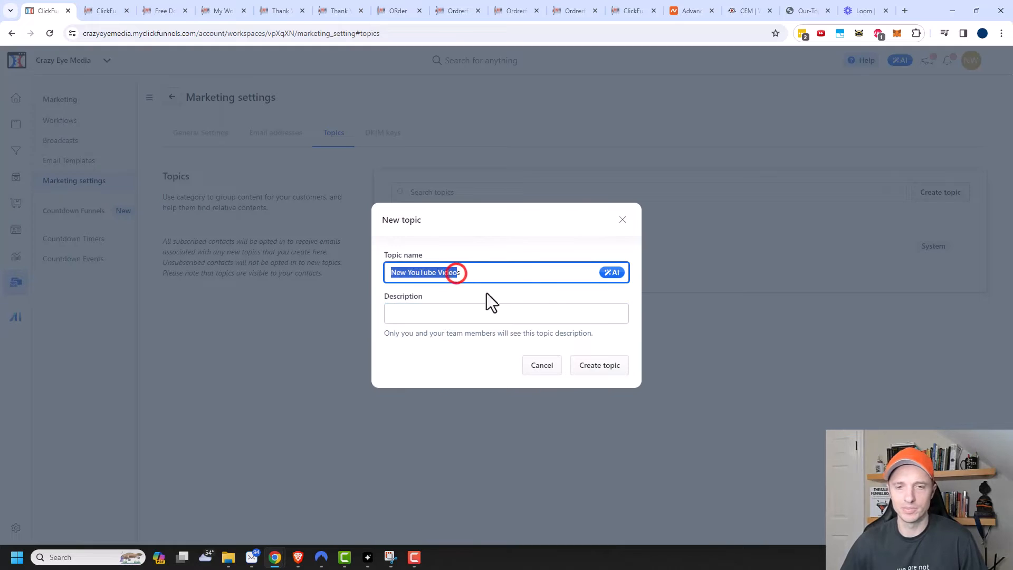
left_click(613, 369)
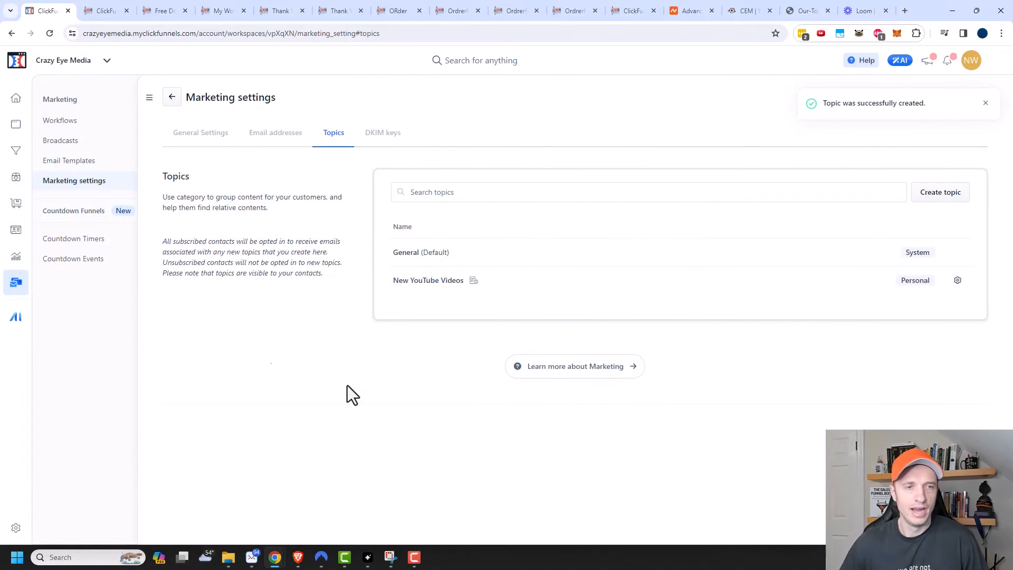
left_click(66, 142)
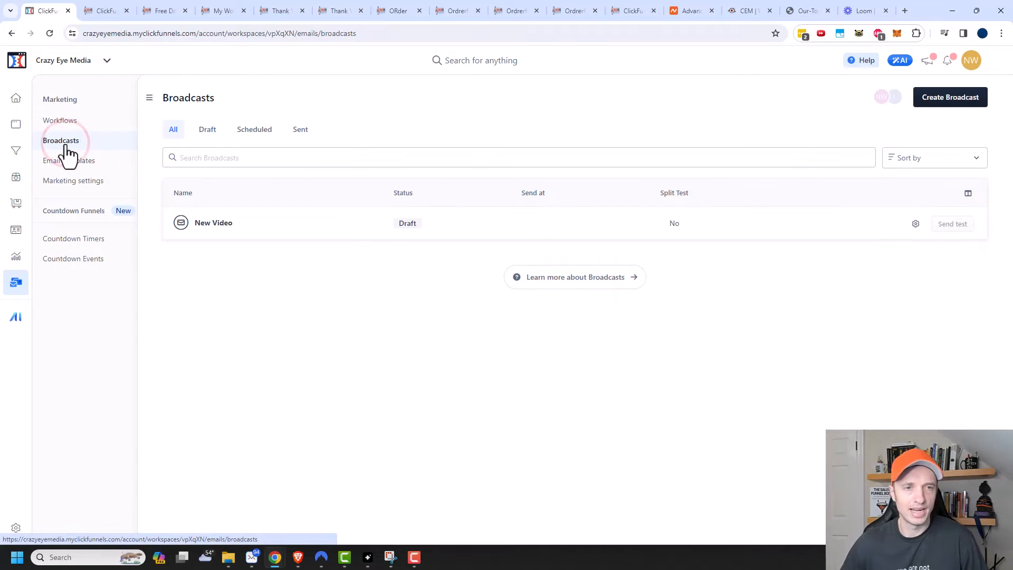
left_click(209, 223)
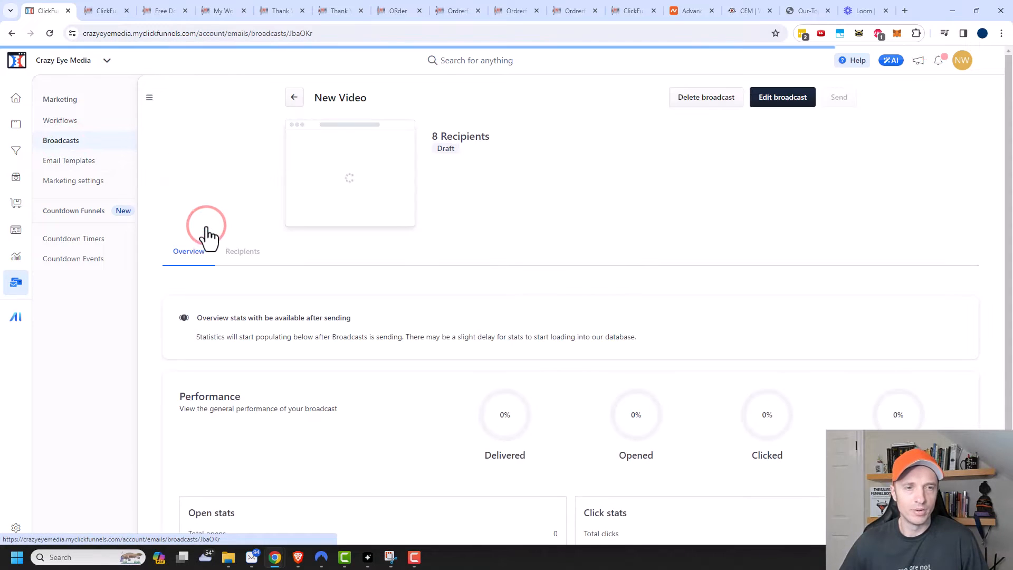
Step: Edit the New Video broadcast and choose New YouTube Videos in the Broadcast topics dropdown
left_click(795, 103)
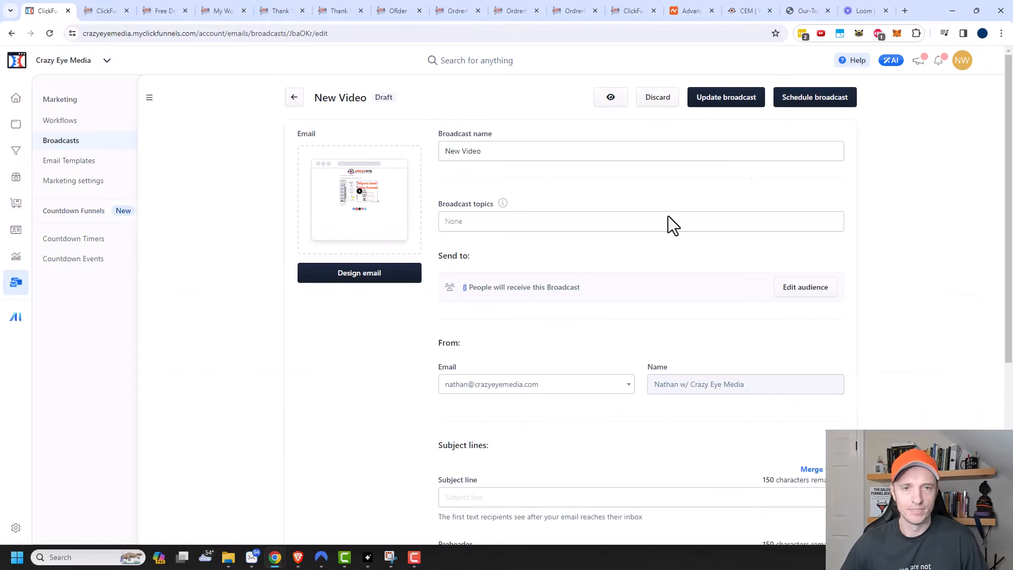
left_click(584, 217)
left_click(513, 256)
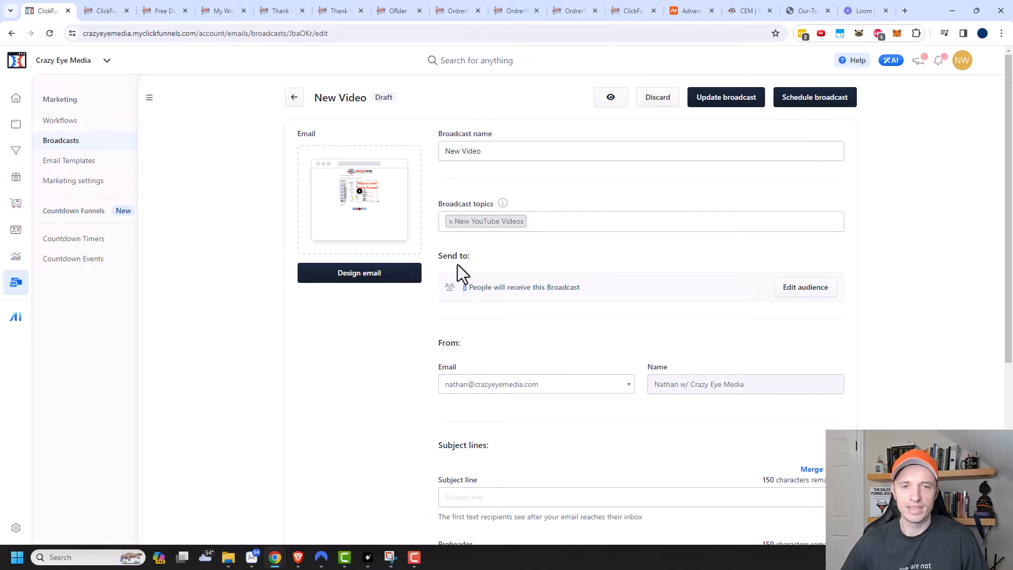
scroll(472, 274, "down", 1)
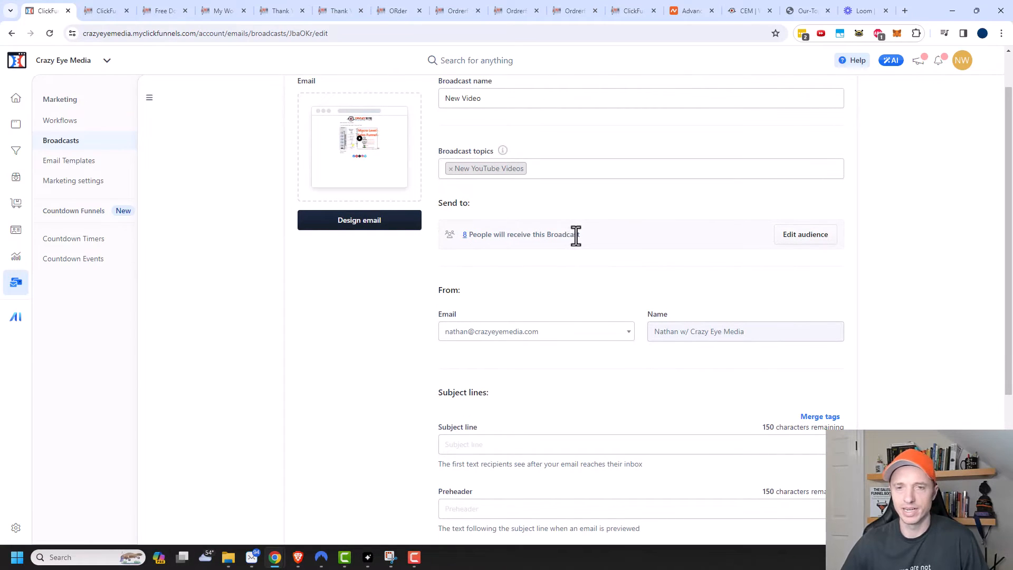
Step: Browse the filter's field list but keep the last activity on or after 12/13/2023 condition
left_click(806, 236)
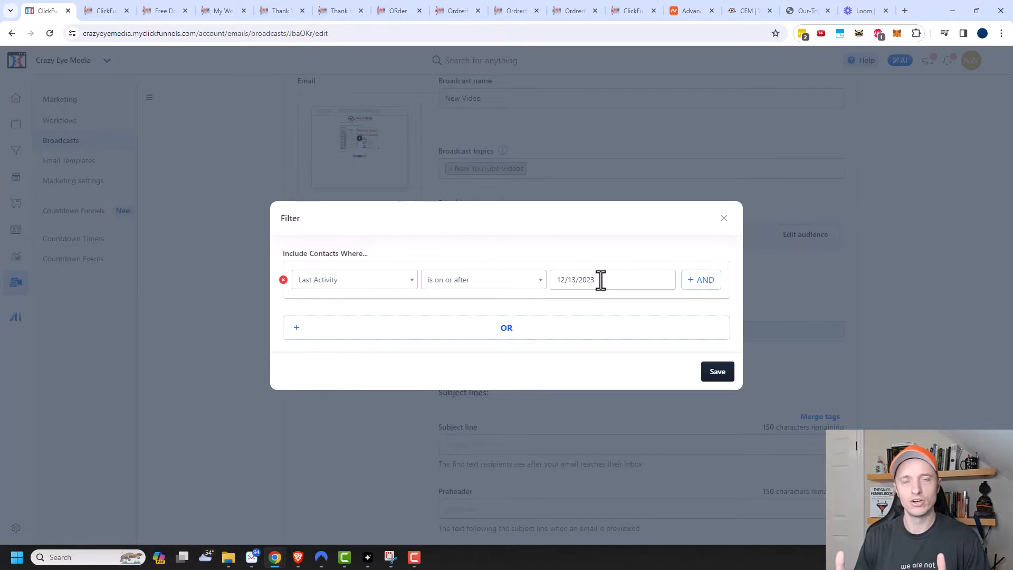
left_click(399, 279)
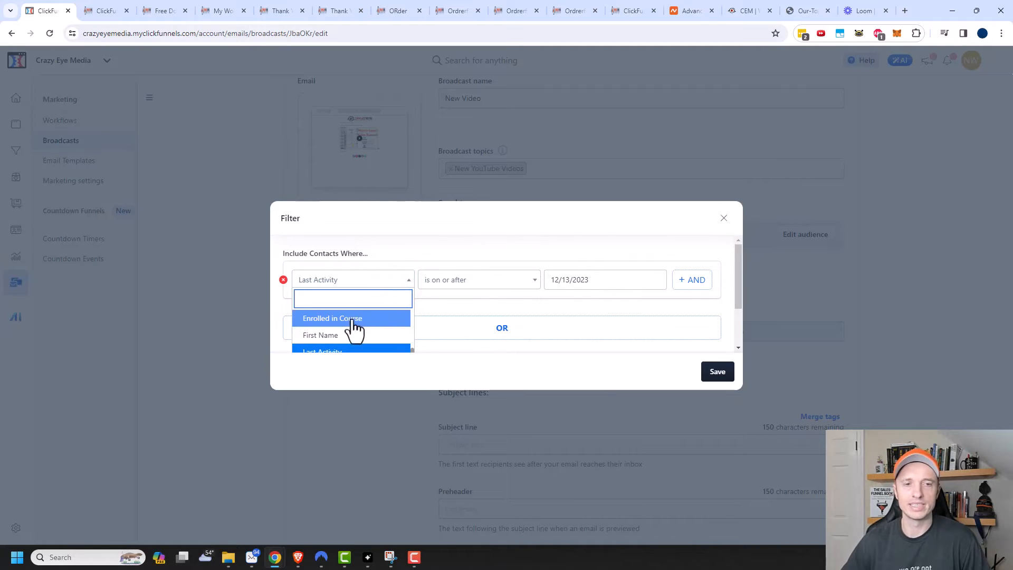
scroll(366, 329, "down", 2)
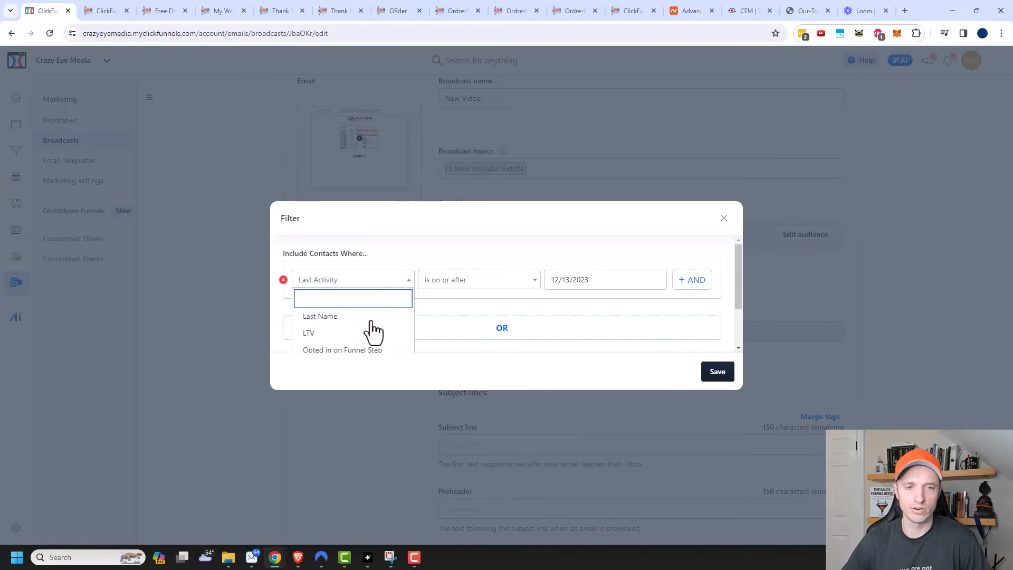
scroll(369, 326, "up", 2)
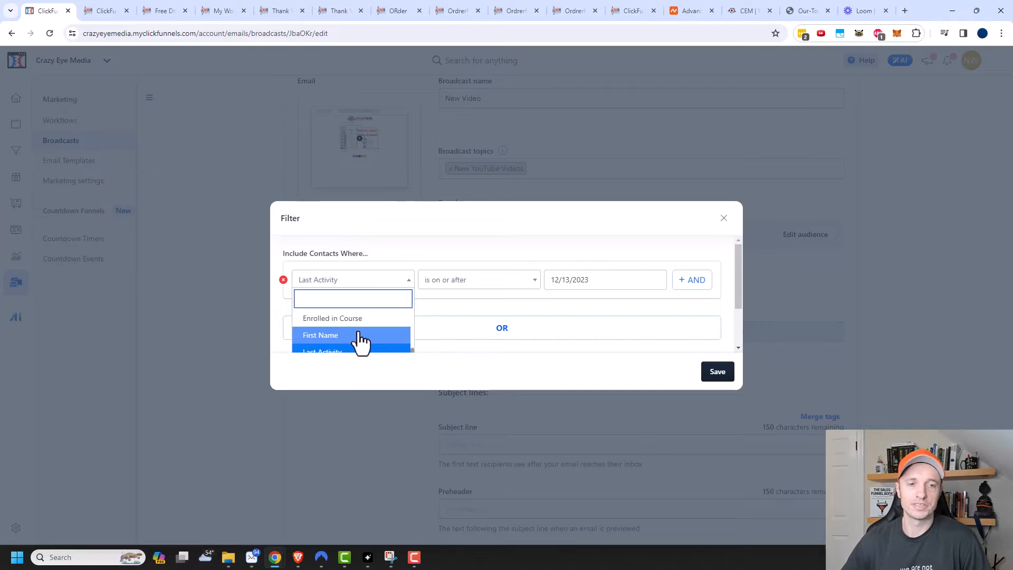
scroll(364, 330, "down", 1)
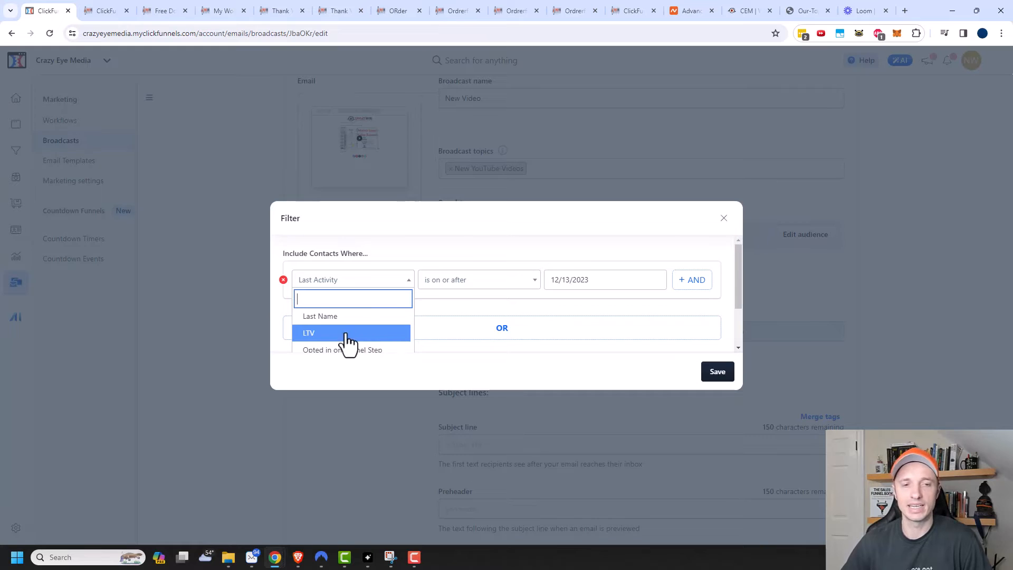
scroll(372, 343, "down", 3)
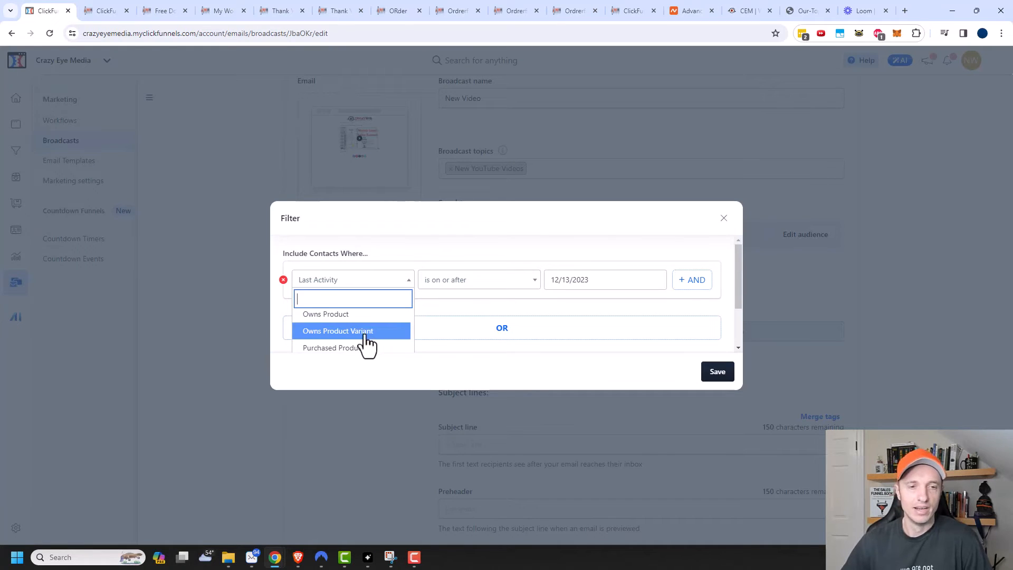
scroll(369, 330, "down", 1)
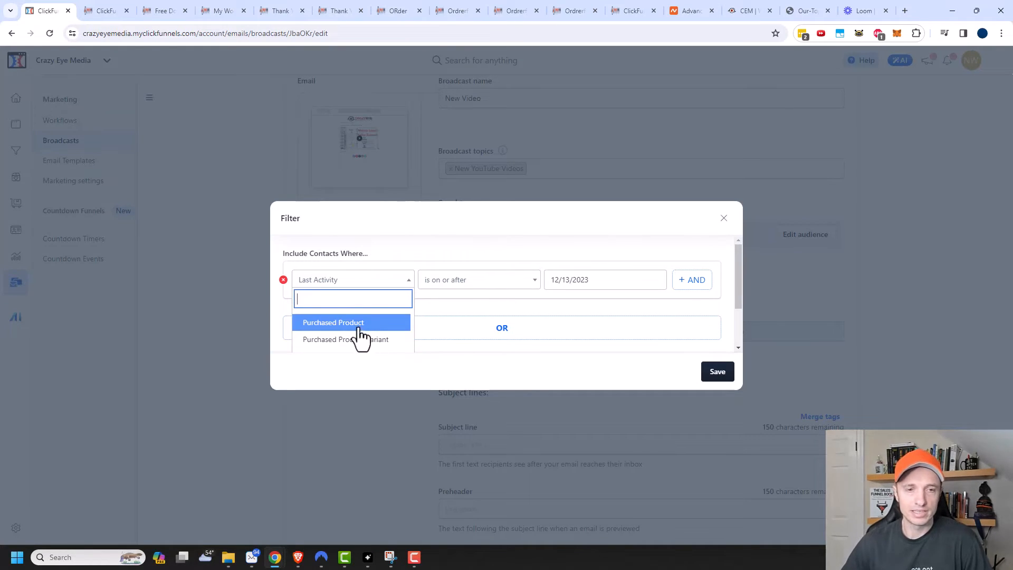
scroll(357, 339, "down", 1)
scroll(368, 335, "down", 1)
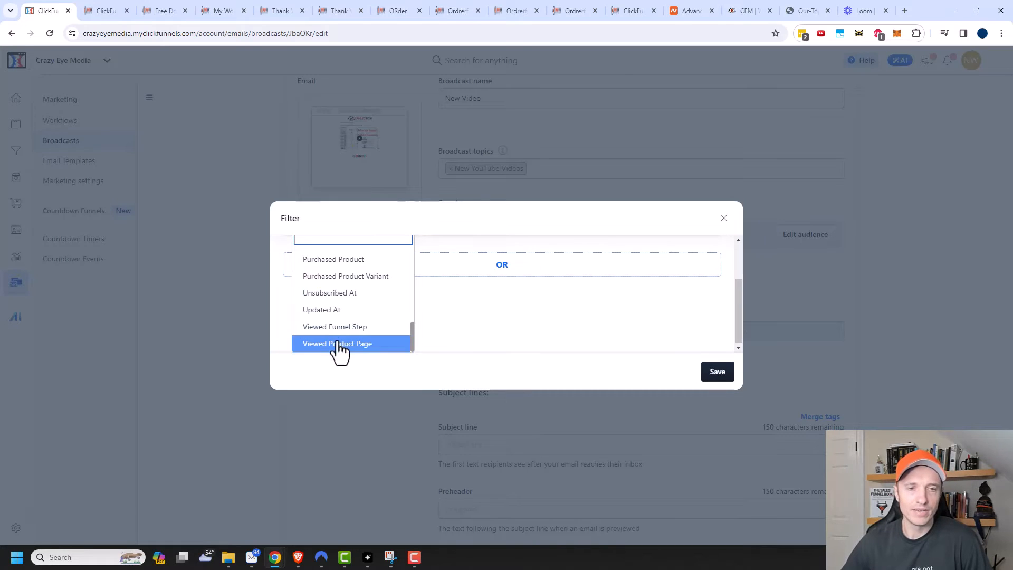
scroll(350, 348, "up", 5)
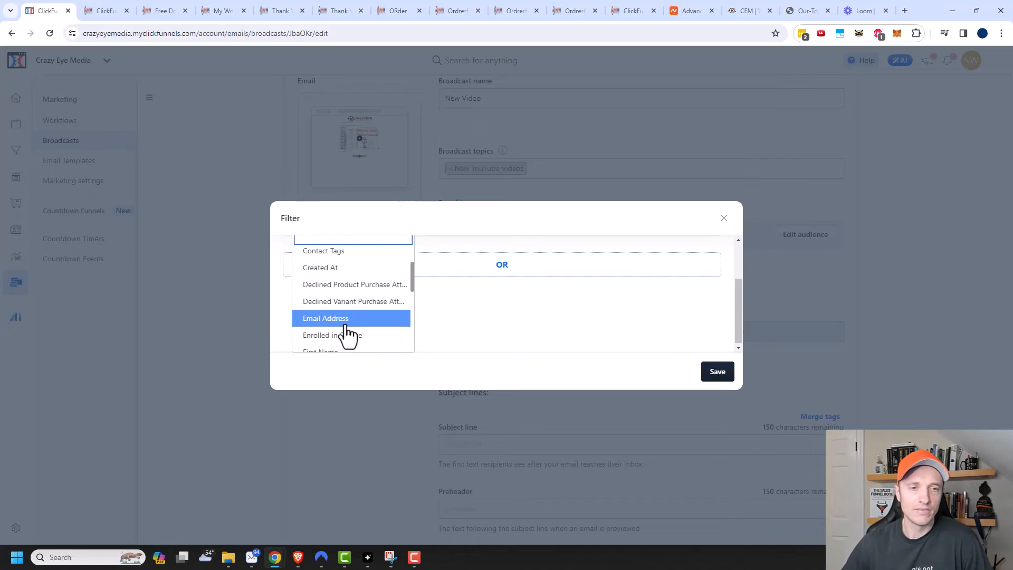
scroll(346, 334, "up", 1)
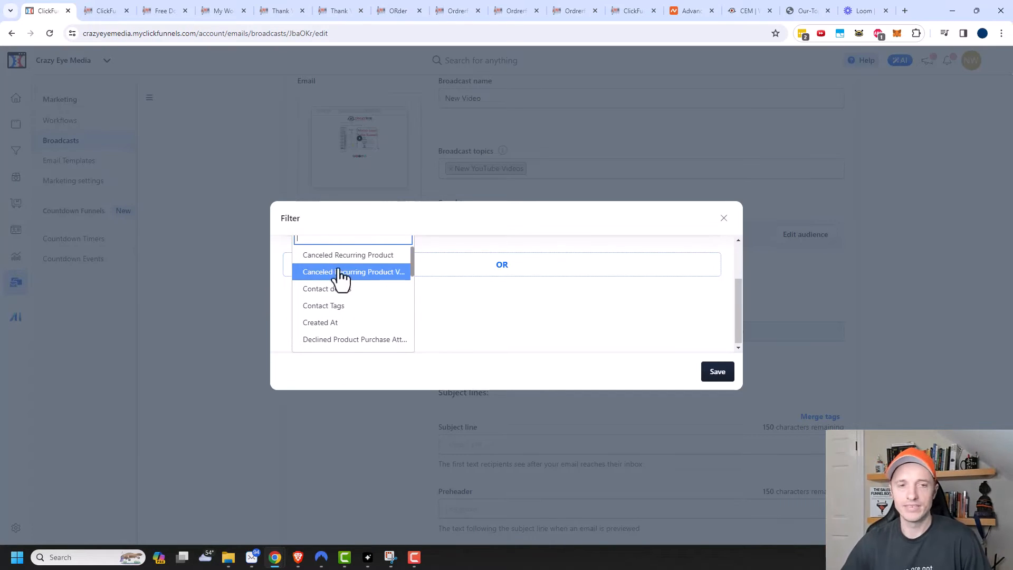
left_click(521, 327)
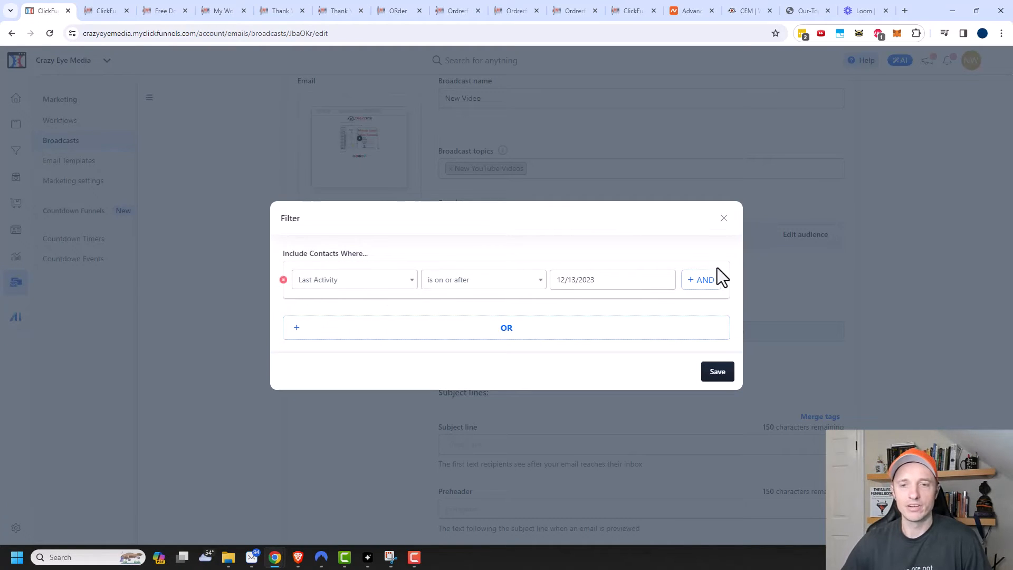
left_click(724, 219)
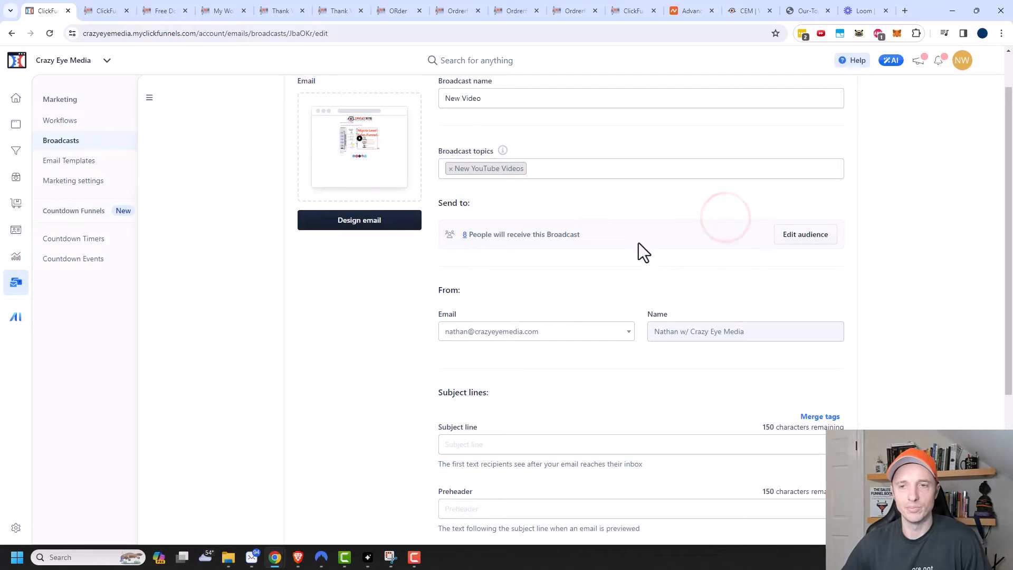
Step: Choose the broadcast's sender From email address
scroll(549, 298, "down", 1)
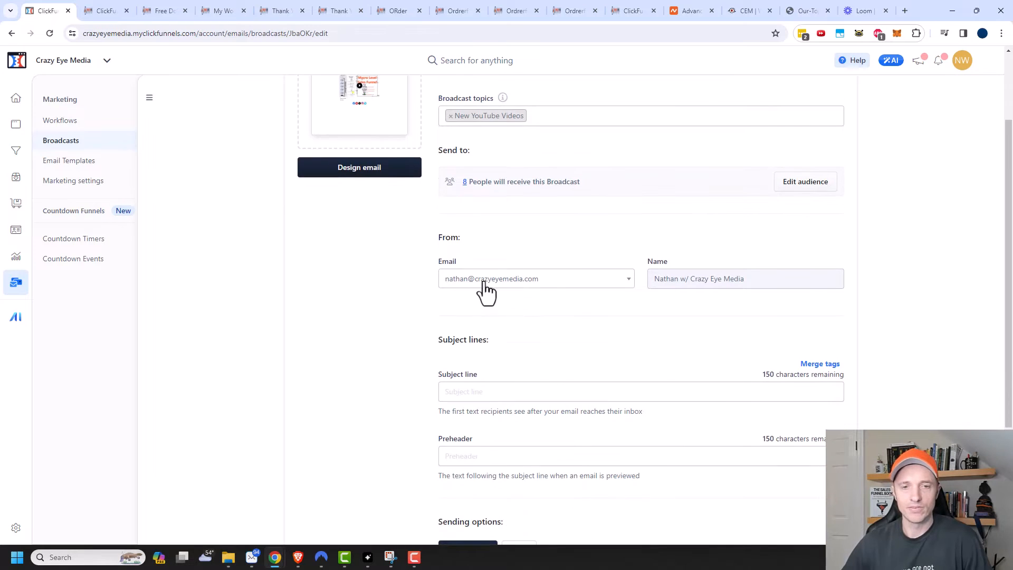
left_click(552, 284)
left_click(534, 312)
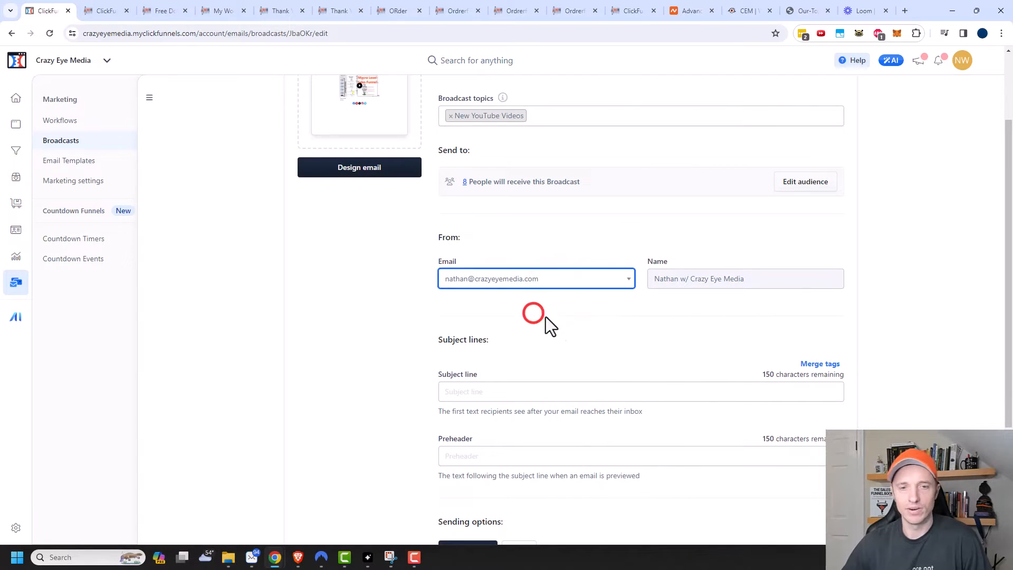
left_click(714, 281)
Step: Enter subject 'Hot new video!', preheader 'Video explains sales funnel techniques!', and choose to send later
scroll(588, 366, "down", 3)
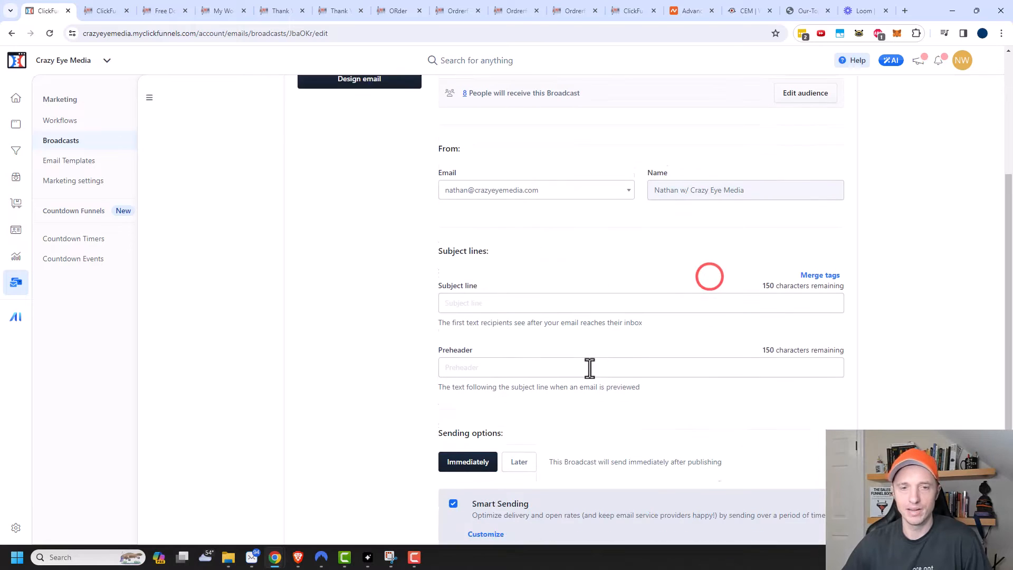
left_click(531, 240)
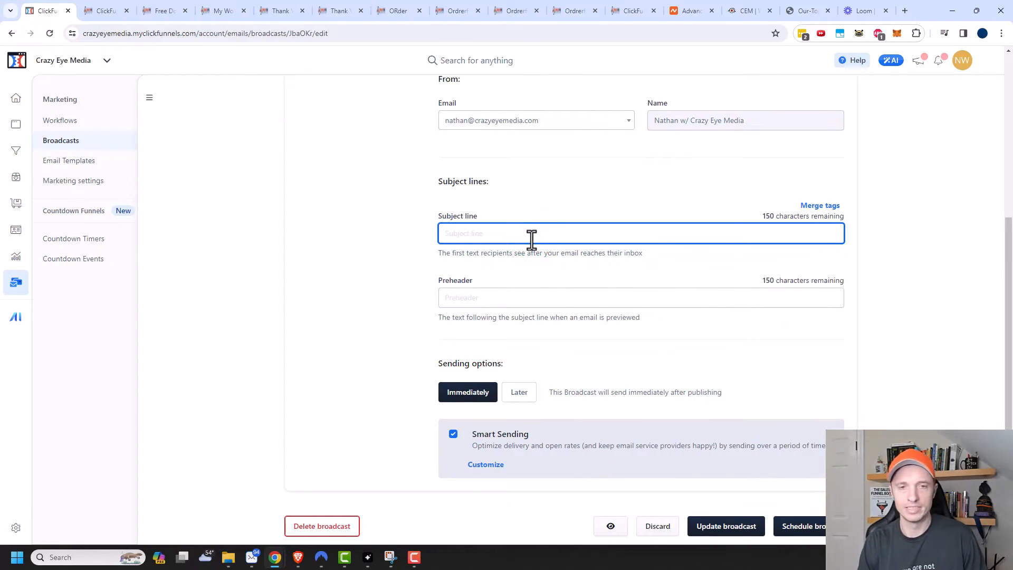
type("Hot new video!")
left_click(534, 293)
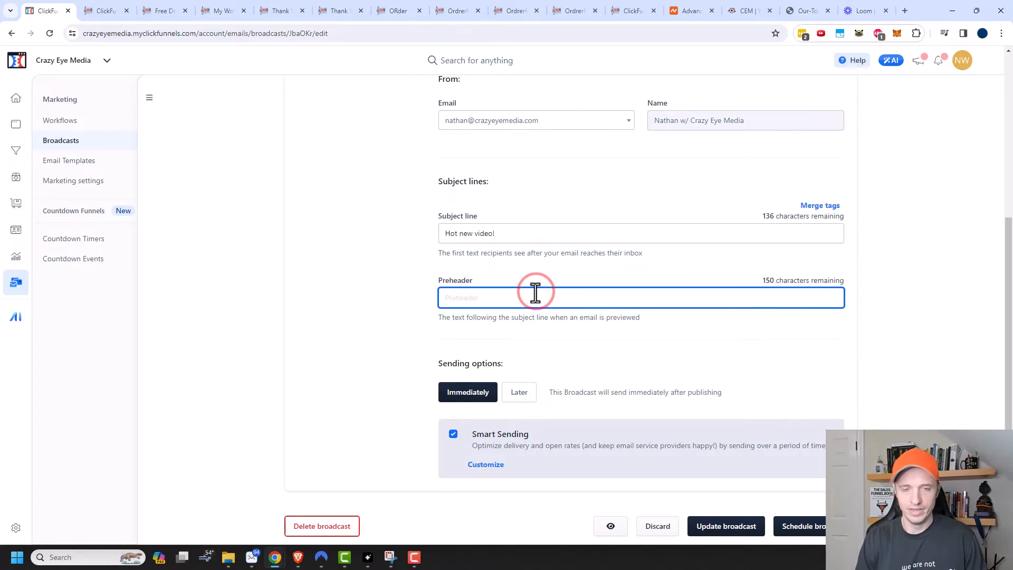
type("Video explains sales funnel")
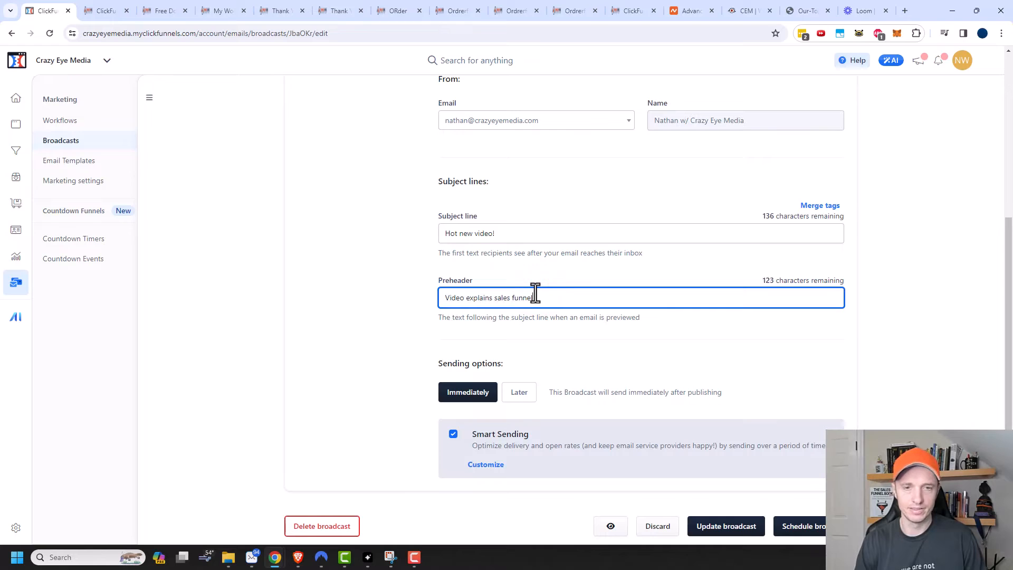
type(" techniques!")
scroll(458, 348, "down", 1)
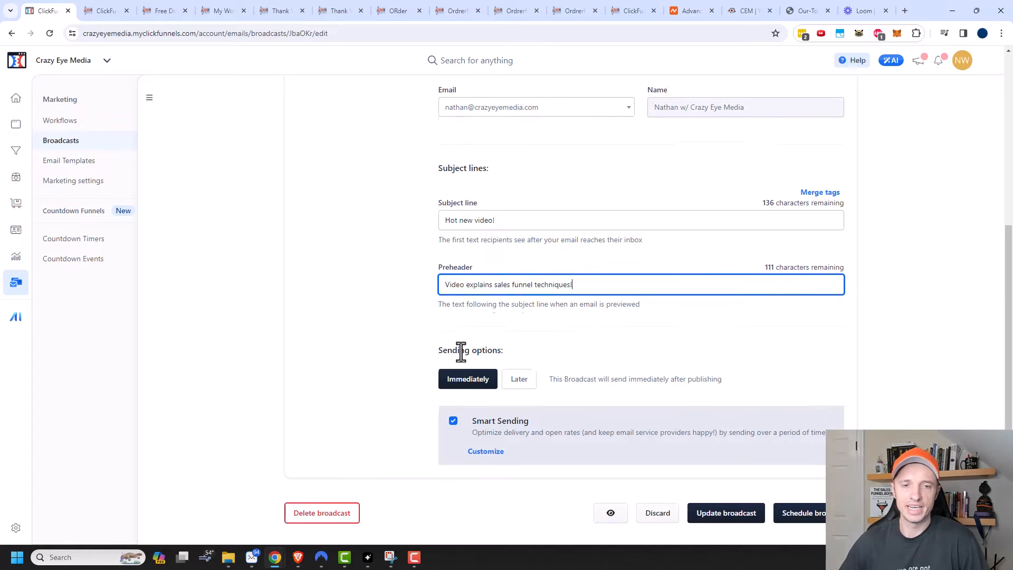
left_click(522, 375)
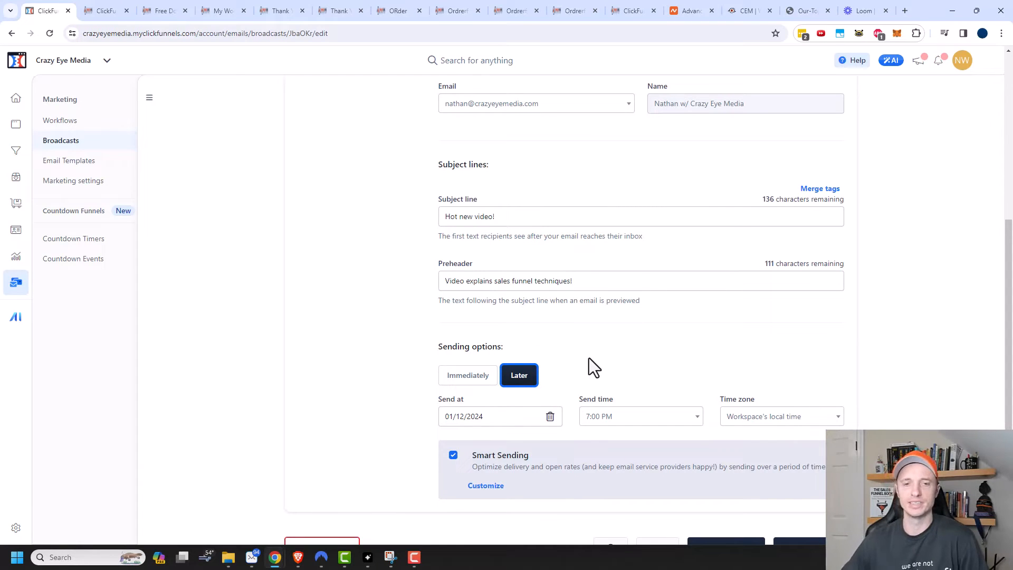
Step: Keep sending at 01/12/2024 7:00 PM workspace time, with Smart Sending batches in hours
scroll(586, 359, "down", 1)
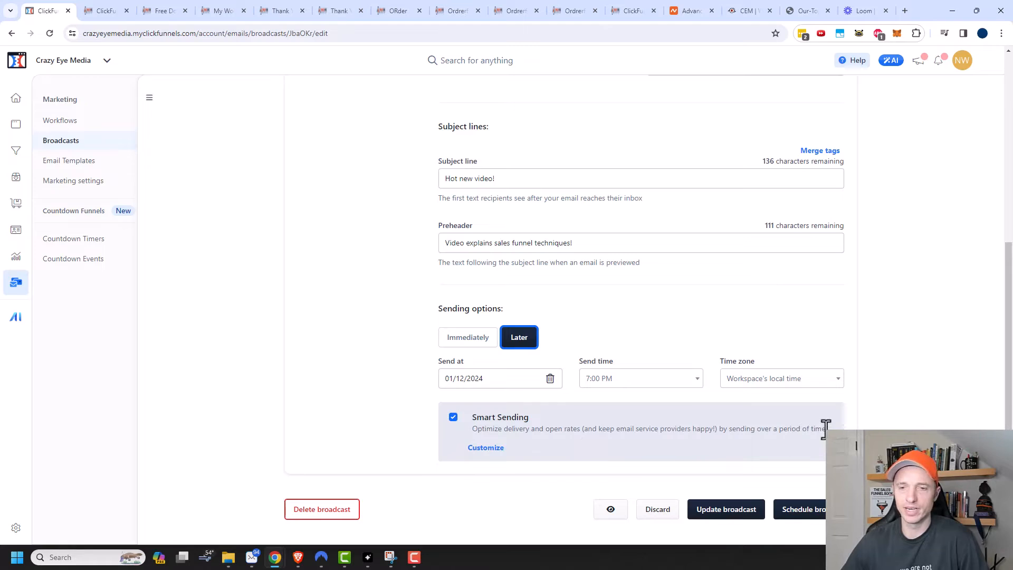
left_click(485, 448)
scroll(572, 447, "down", 1)
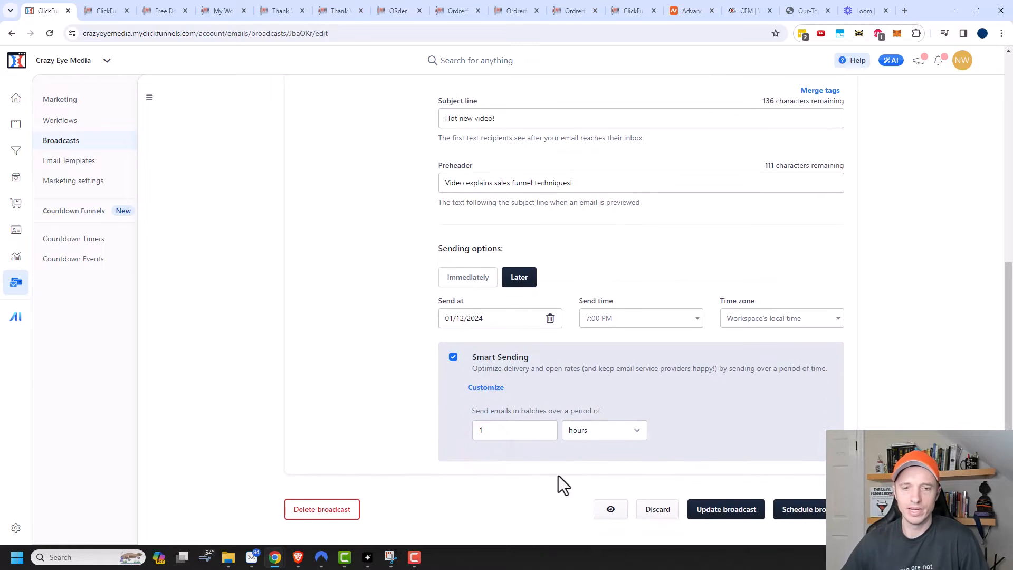
left_click(616, 429)
left_click(625, 430)
left_click(488, 388)
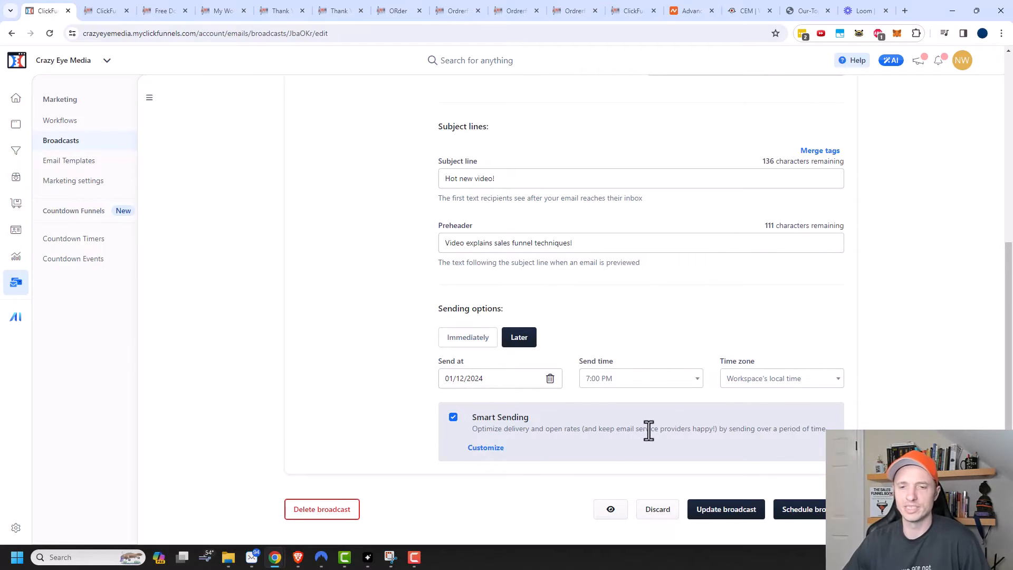
Step: Update the New Video broadcast, send a test to your own email address, and open it
left_click(727, 508)
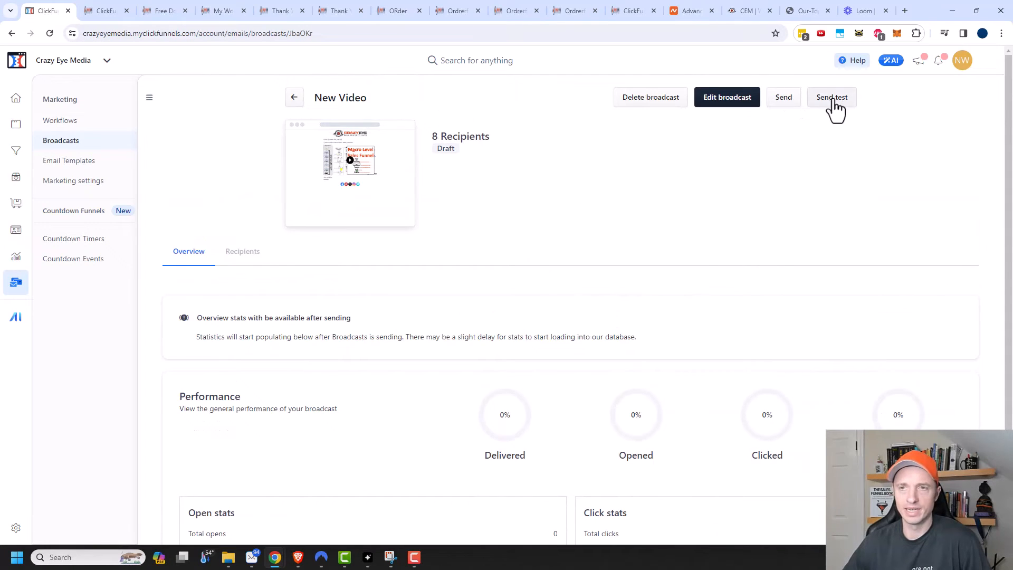
left_click(838, 101)
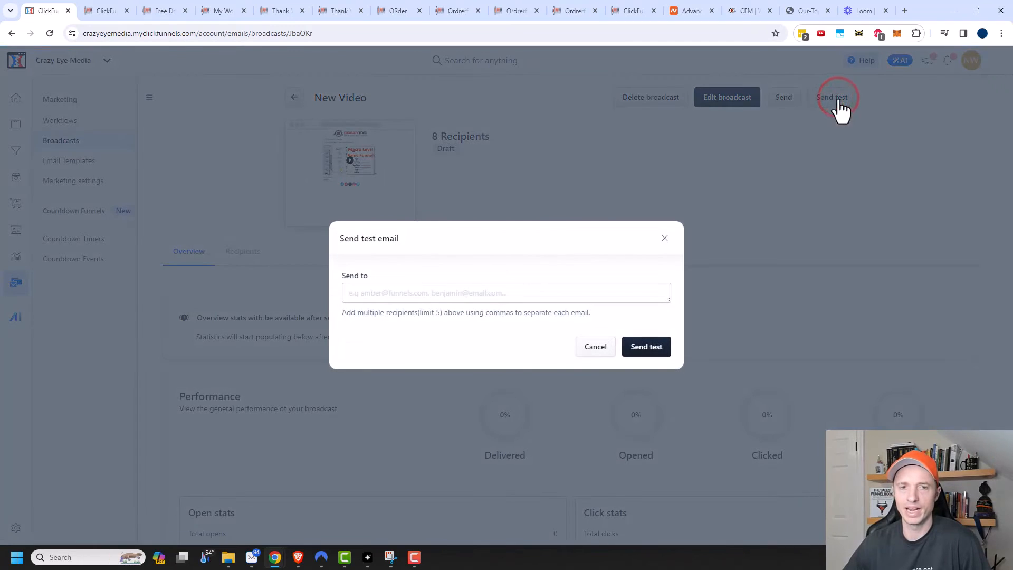
left_click(550, 291)
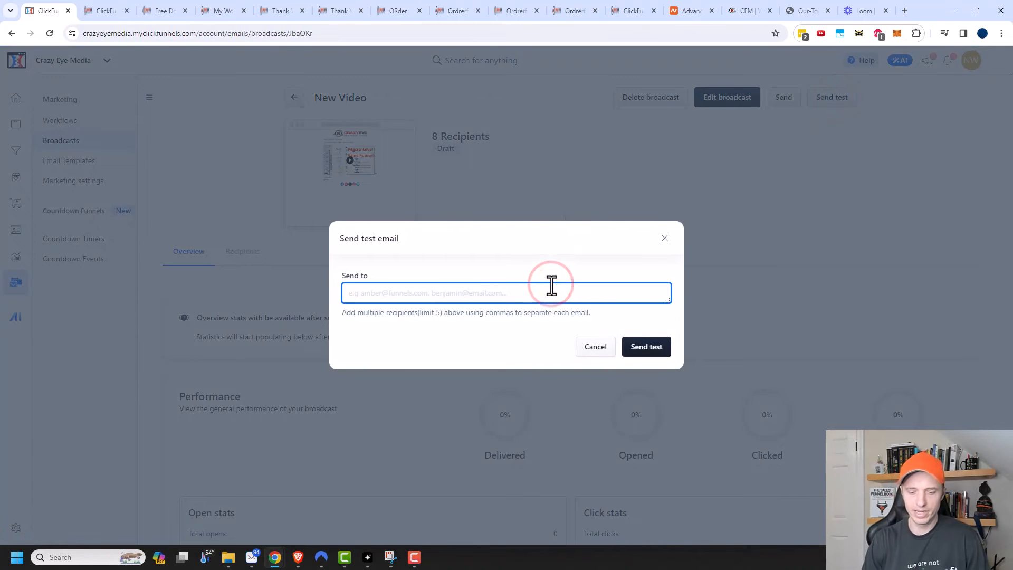
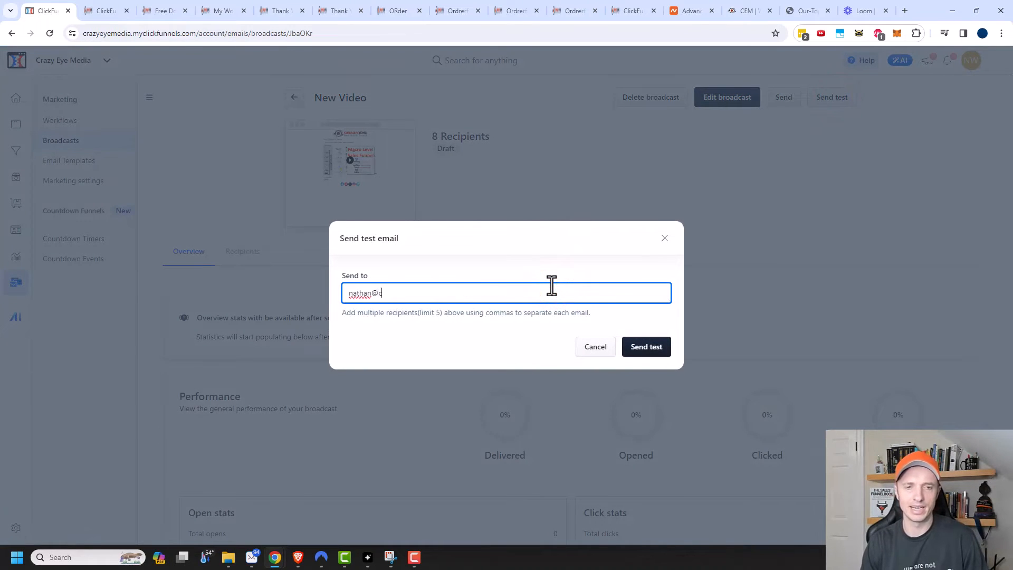
left_click(653, 352)
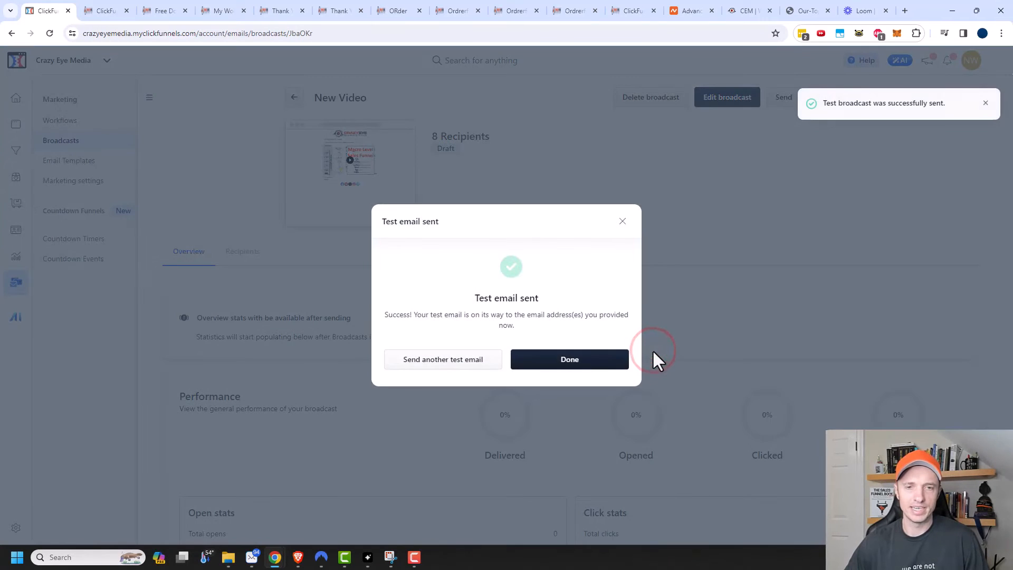
left_click(577, 359)
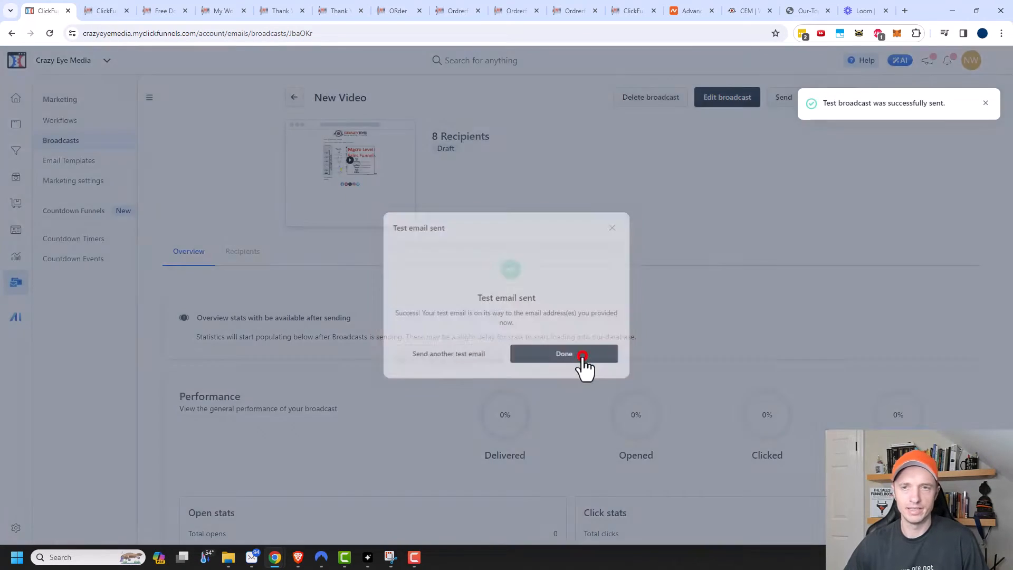
left_click(691, 151)
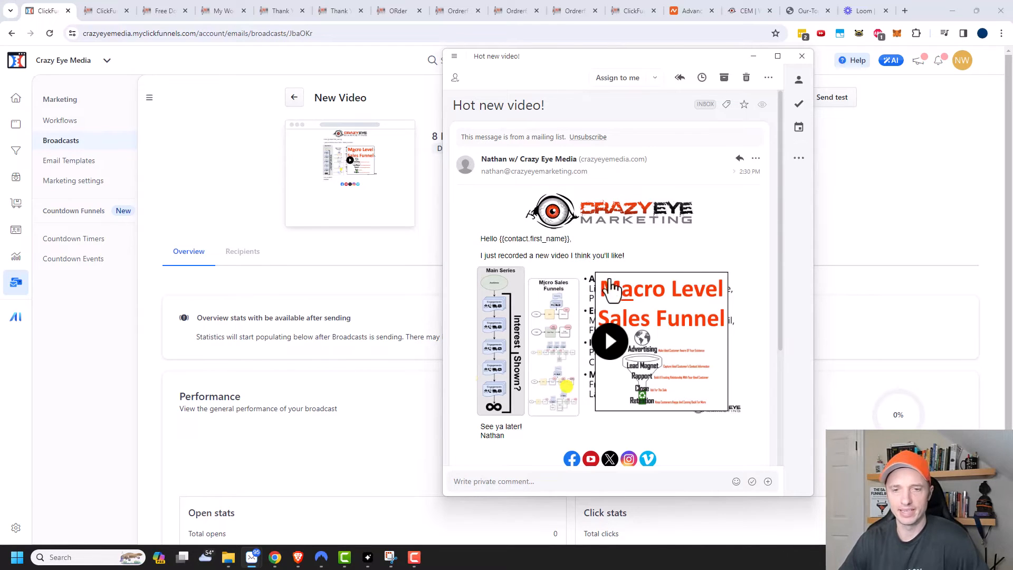
Step: Verify the Hot new video! email's thumbnail opens the YouTube video, then return to the broadcast tab
left_click(611, 345)
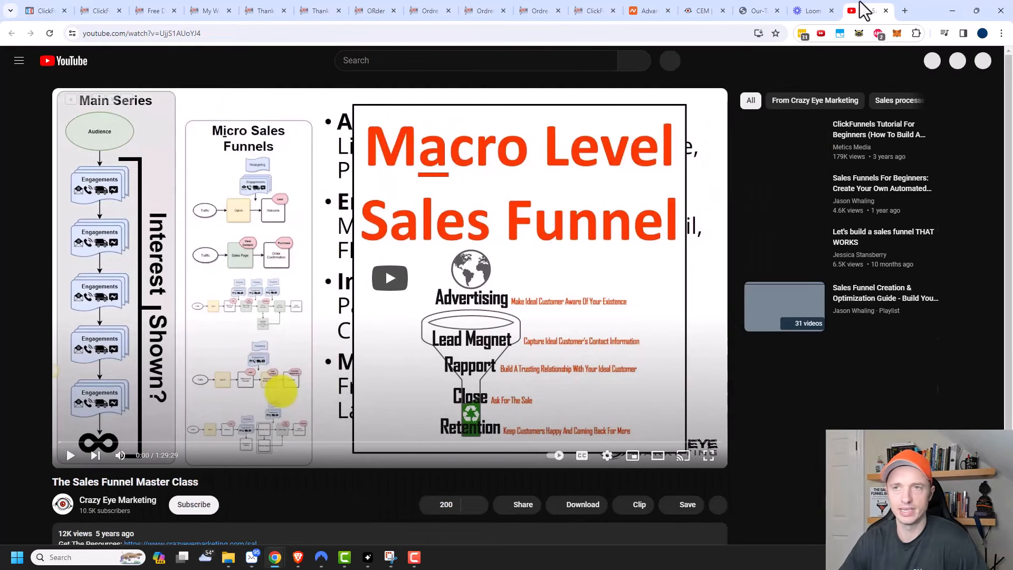
left_click(885, 11)
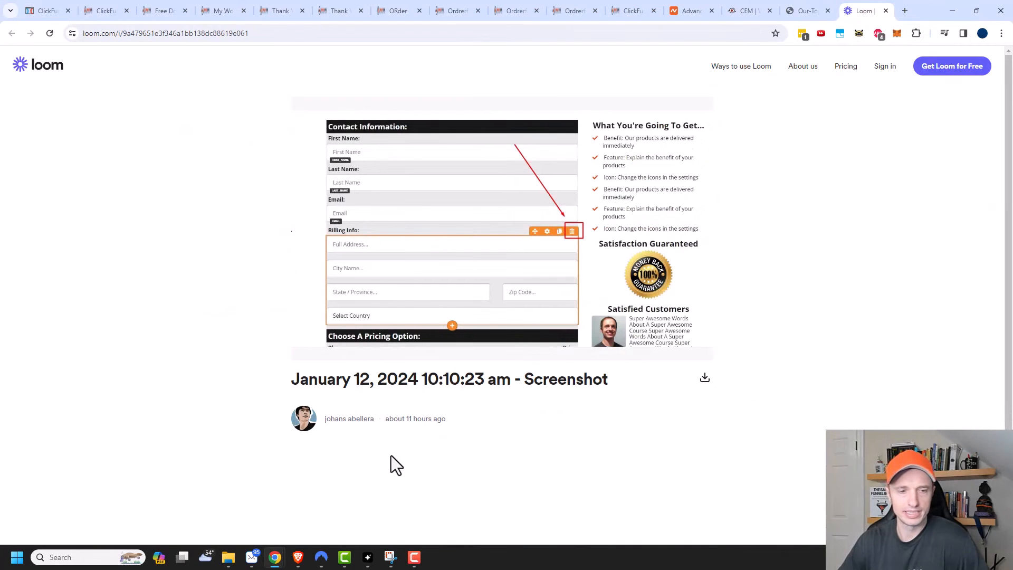
left_click(100, 10)
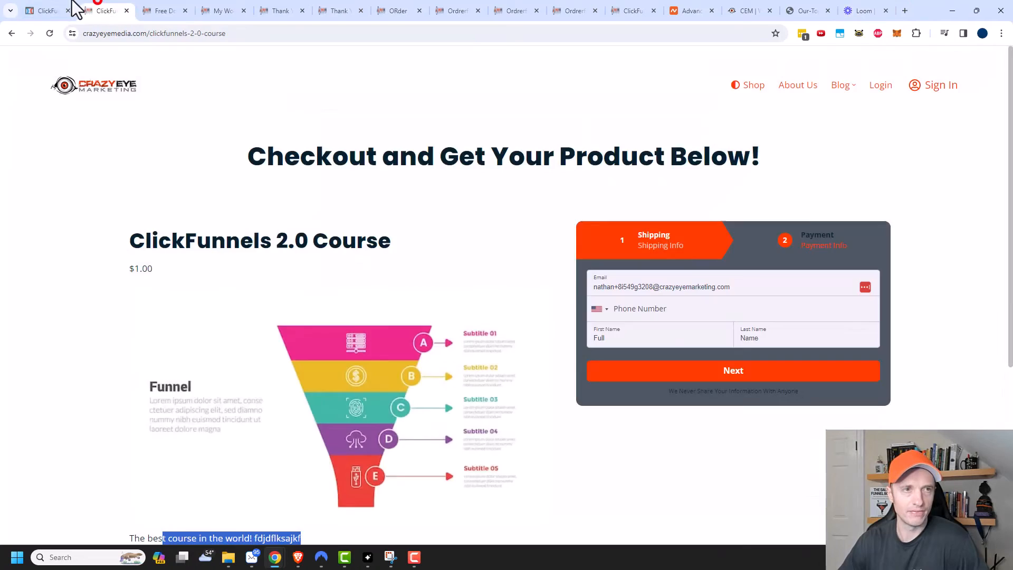
left_click(72, 10)
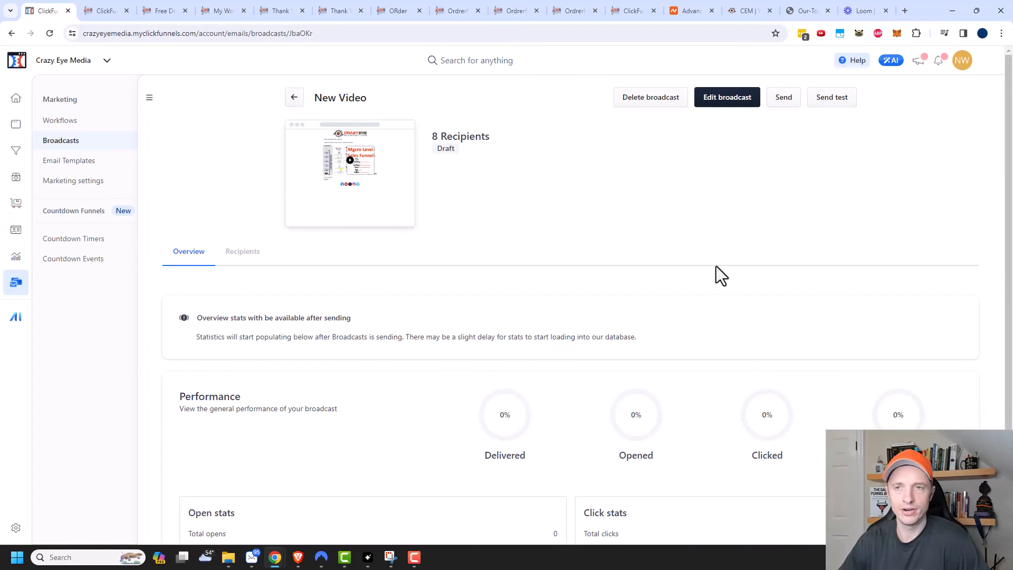
Step: Set the New Video broadcast to send immediately, then go to the Workflows list
left_click(739, 101)
scroll(636, 256, "down", 6)
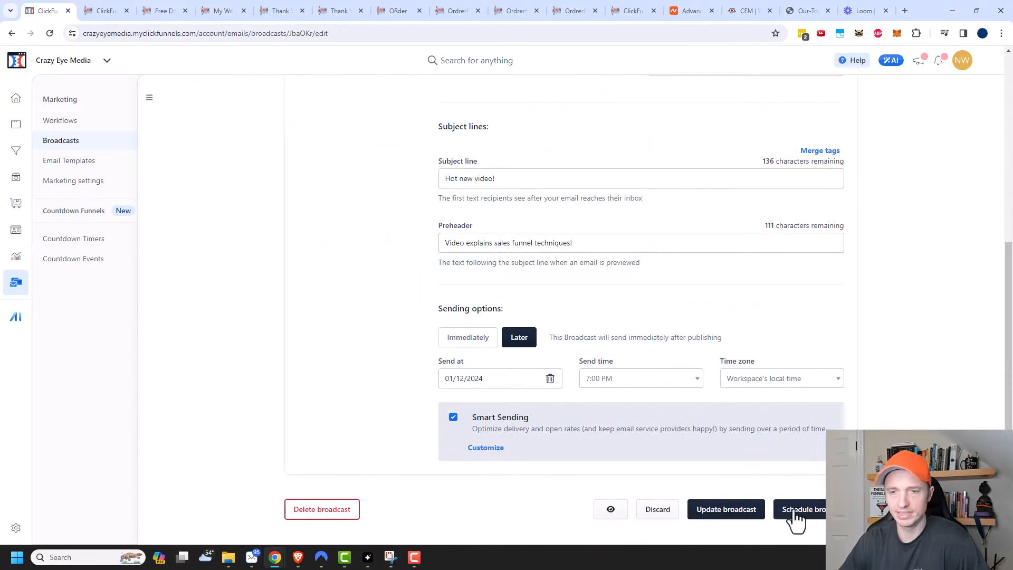
left_click(474, 339)
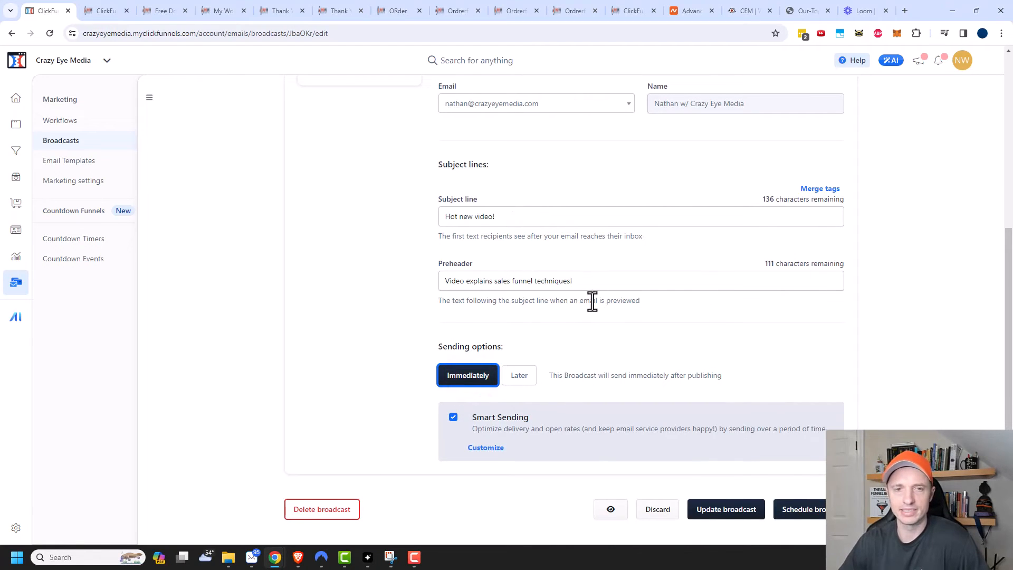
scroll(591, 301, "up", 5)
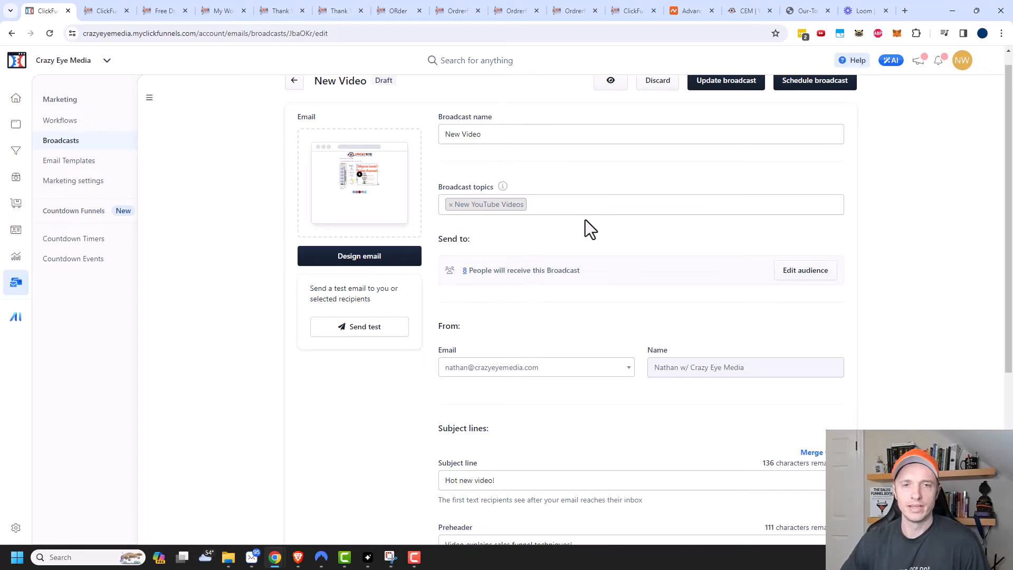
left_click(60, 121)
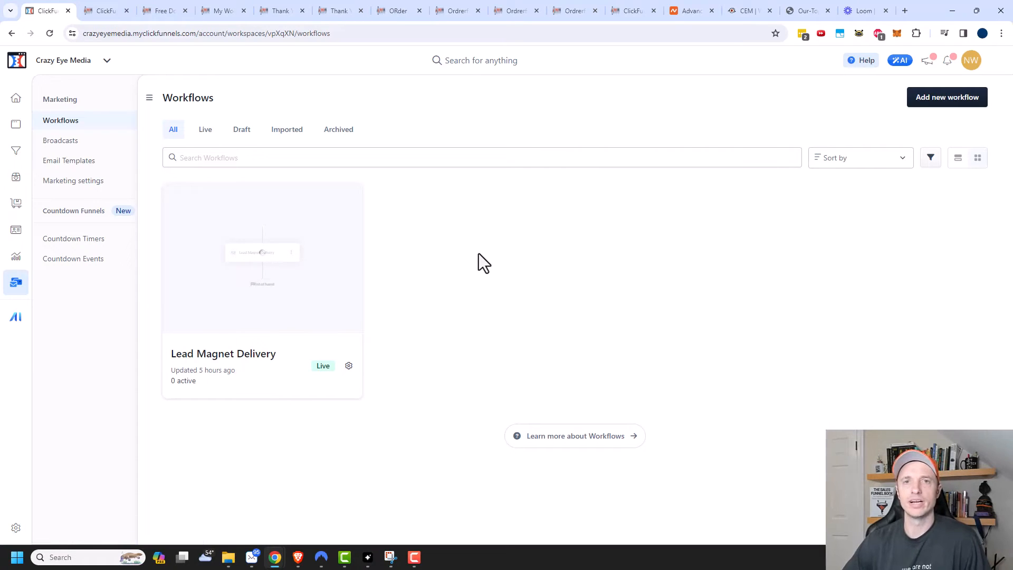
Step: Create workflow 'Lead Magnet Delivery + Sell Product' with run type 'Only one run per contact'
left_click(950, 101)
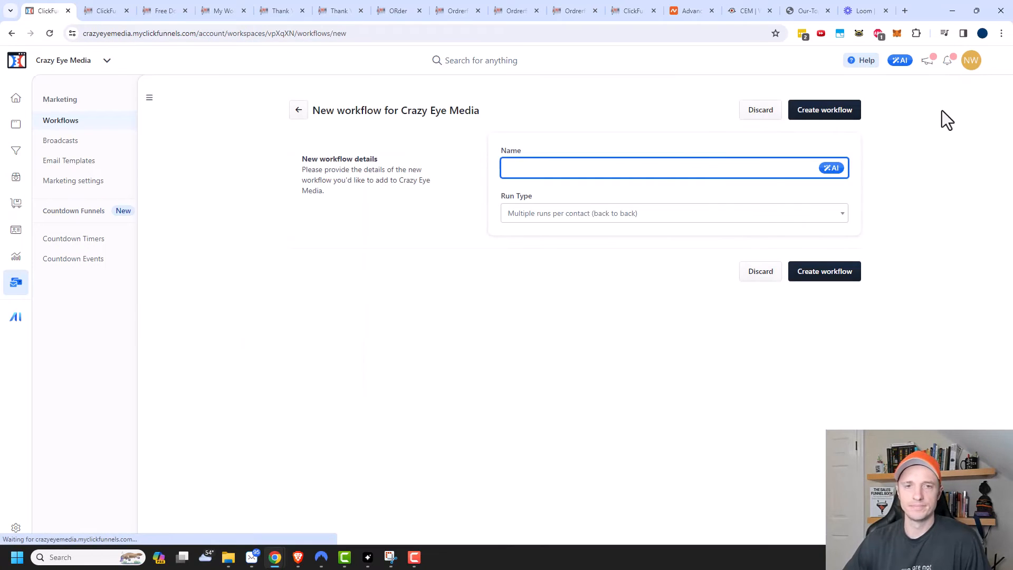
left_click(646, 172)
type("Lead Magnet Delivery + Sel")
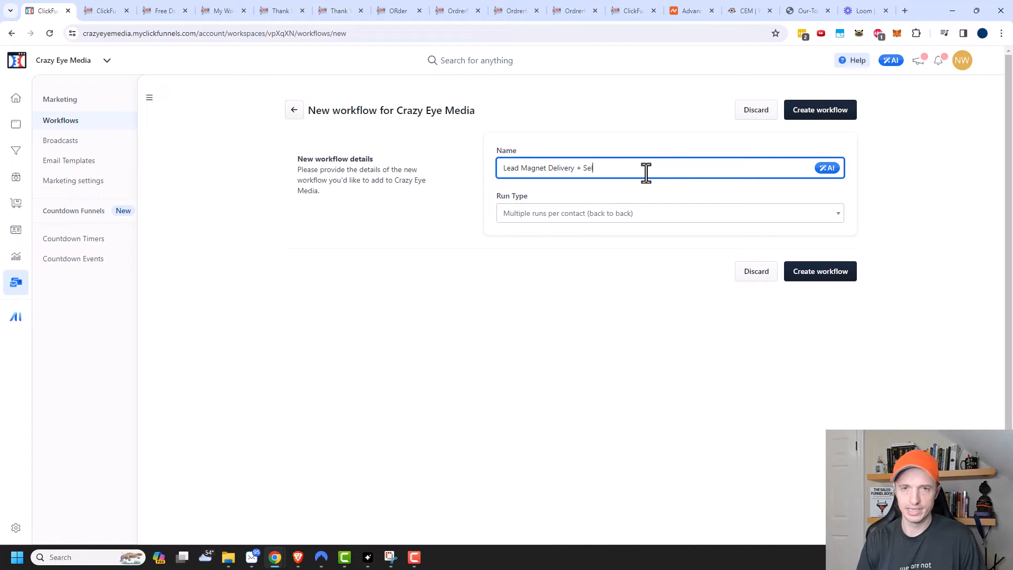
type("l Product")
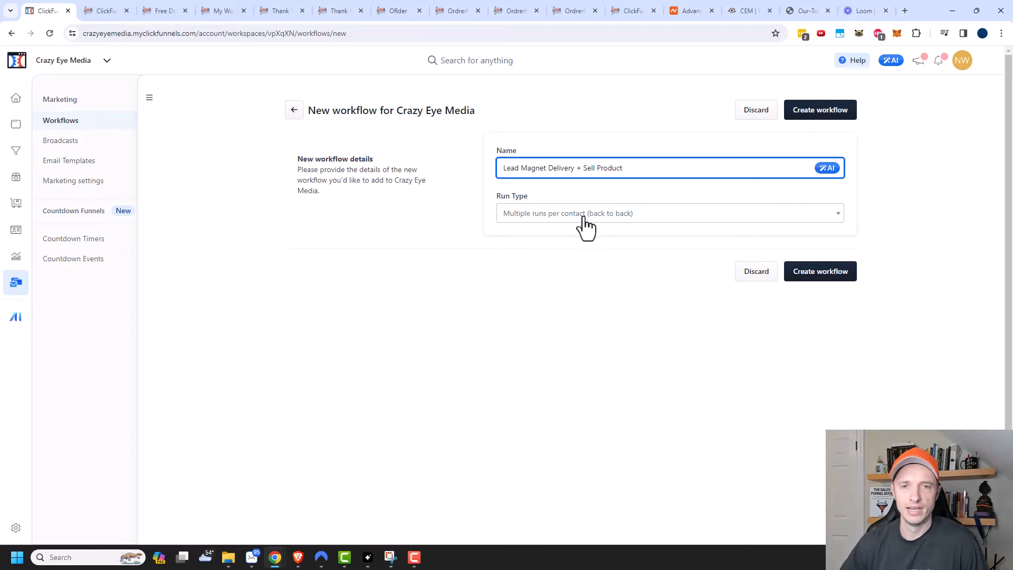
left_click(543, 216)
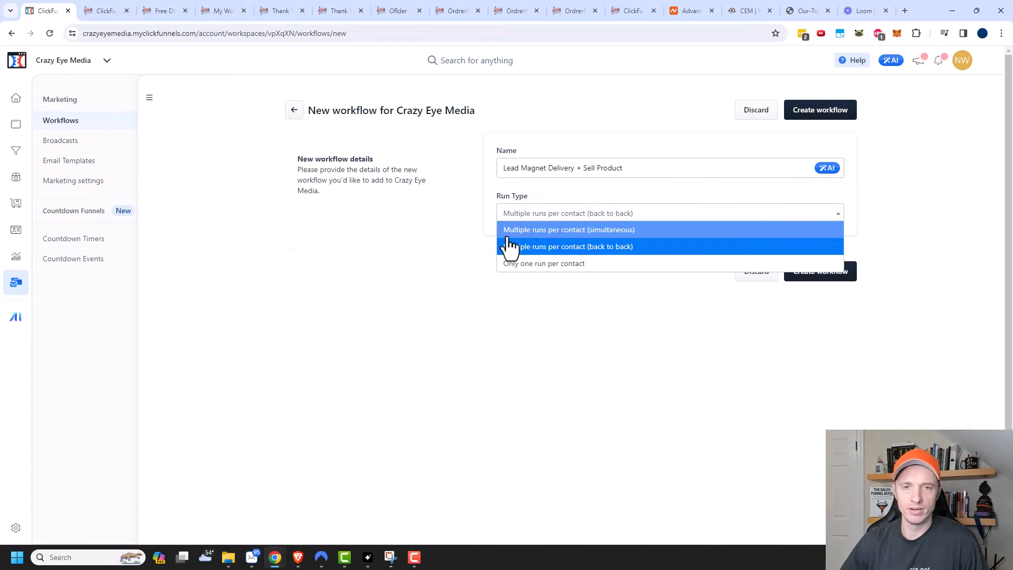
left_click(567, 264)
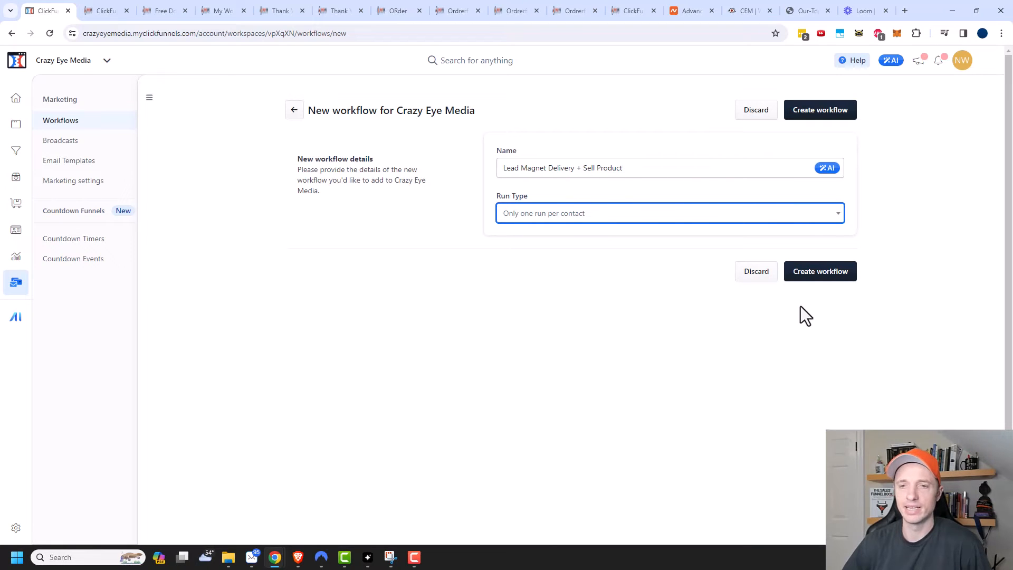
left_click(821, 285)
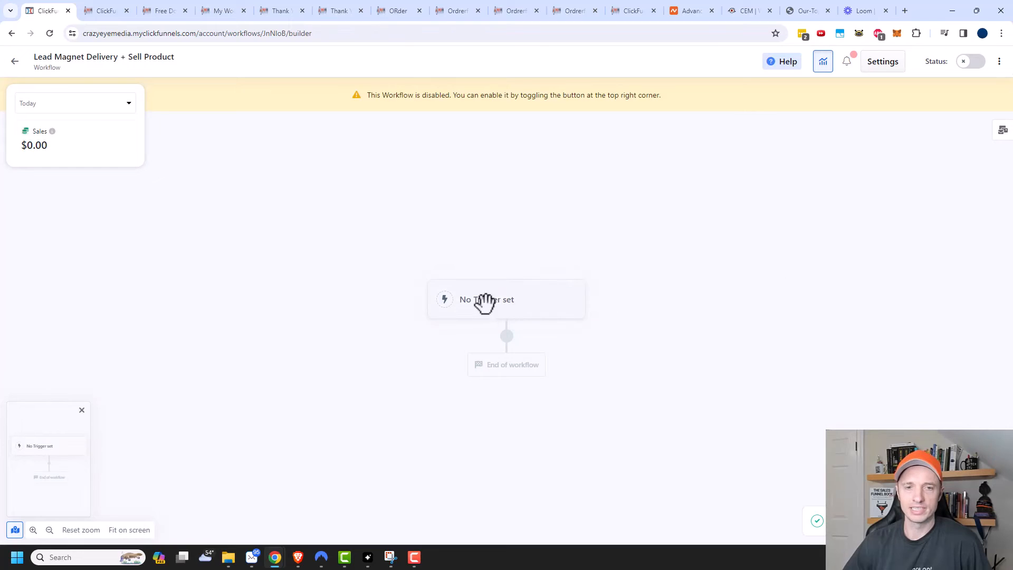
Step: Add an active workflow trigger that fires on Opt-In events
left_click(501, 303)
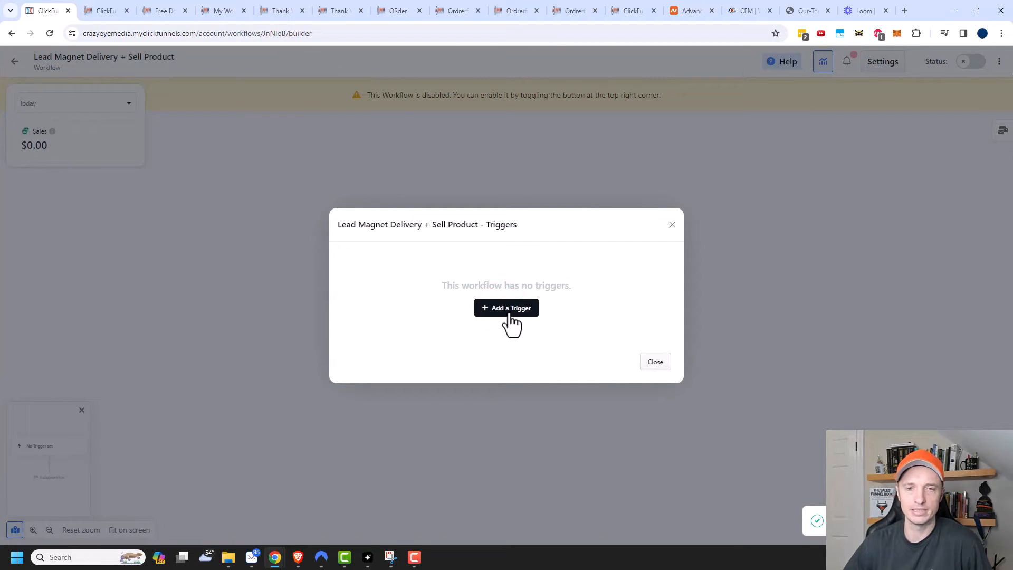
left_click(507, 310)
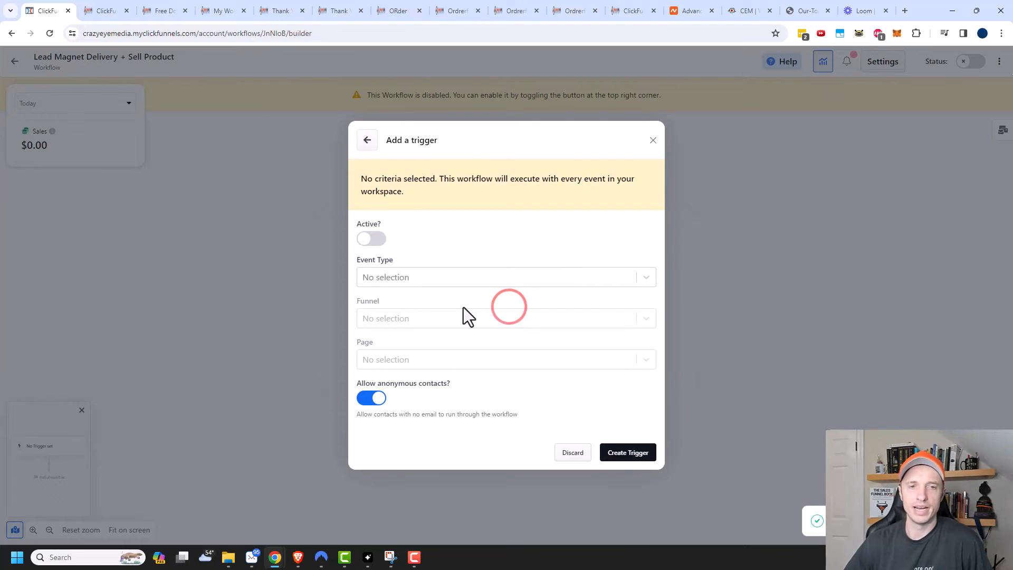
left_click(373, 241)
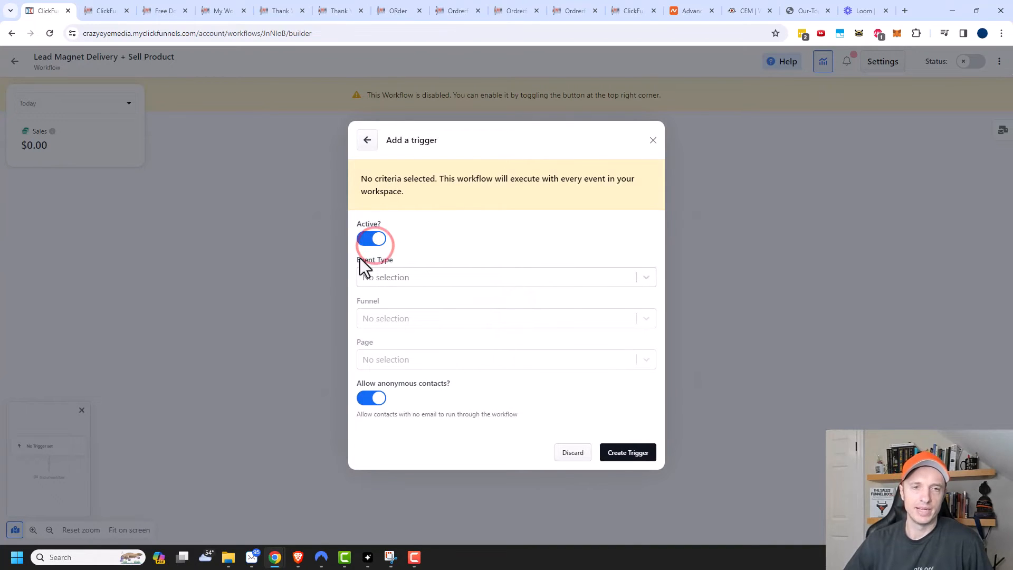
left_click(443, 279)
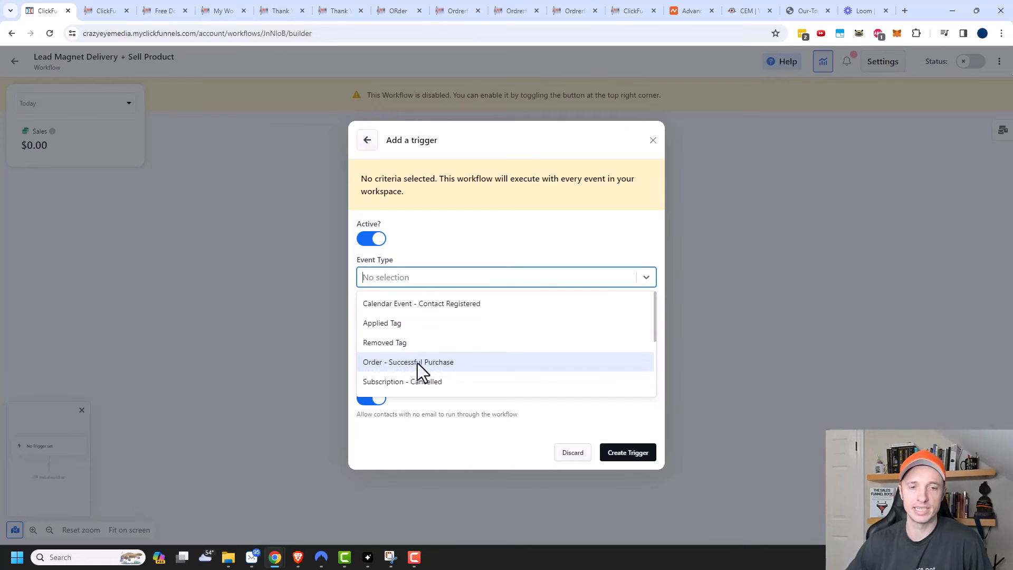
scroll(422, 363, "down", 4)
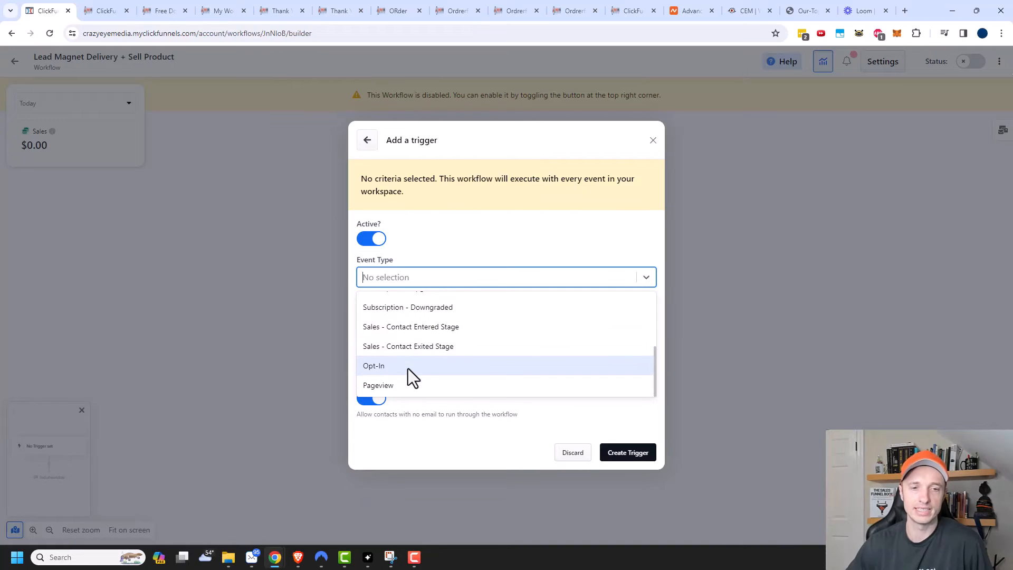
scroll(398, 376, "down", 1)
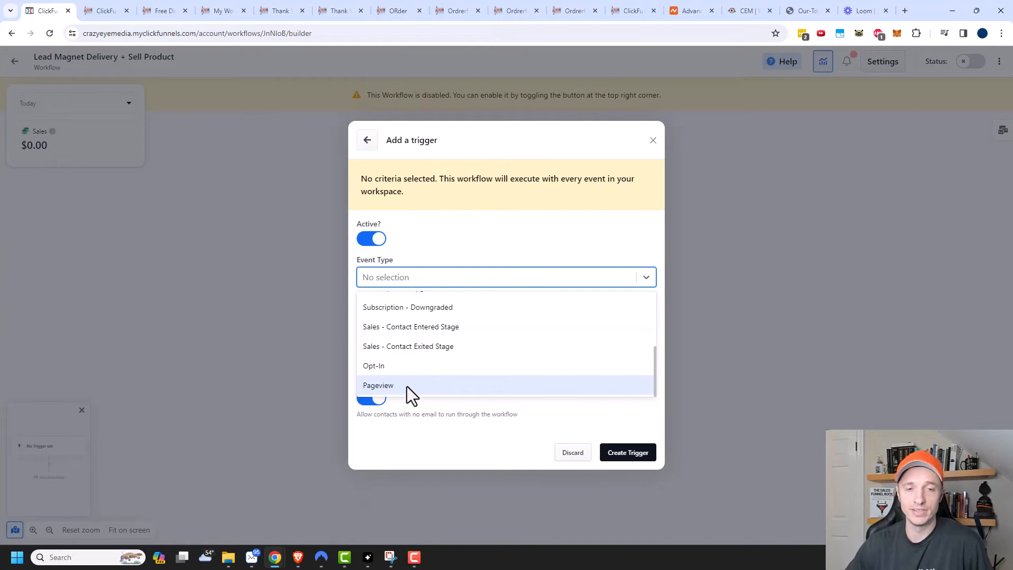
left_click(413, 363)
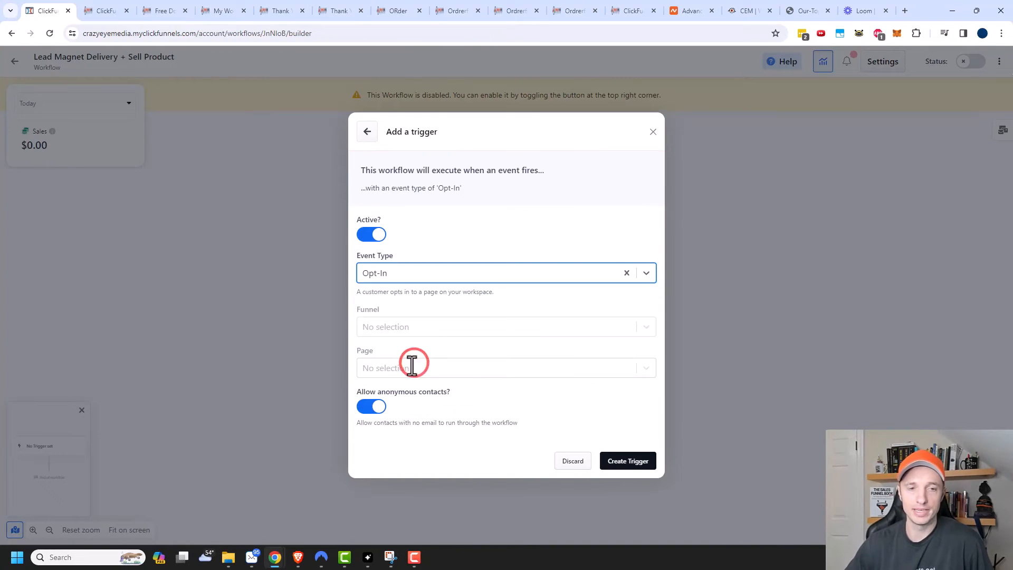
Step: Restrict the Opt-In trigger to the Lead Magnet page of Lead Magnet Funnel and save it
left_click(419, 326)
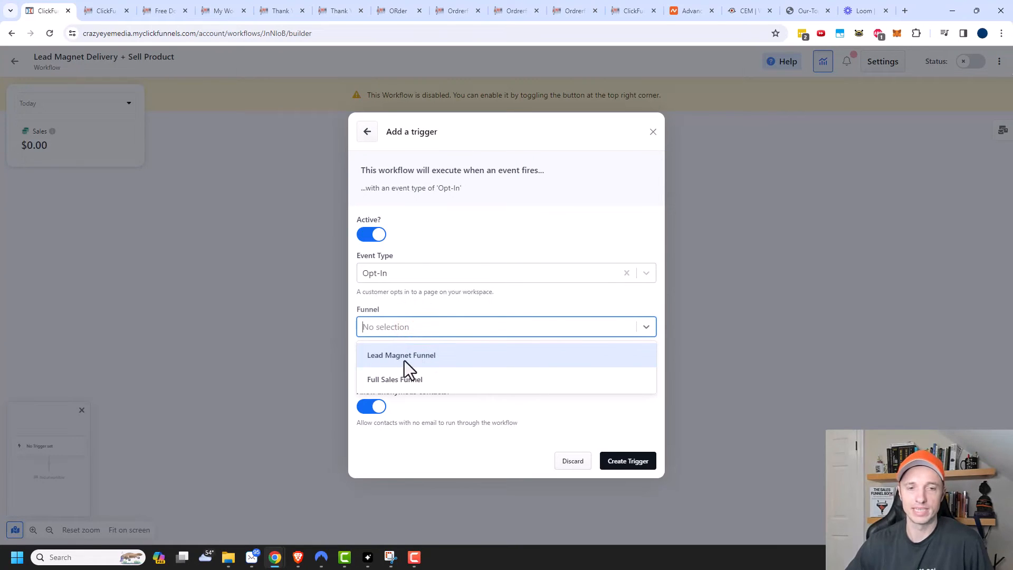
left_click(419, 359)
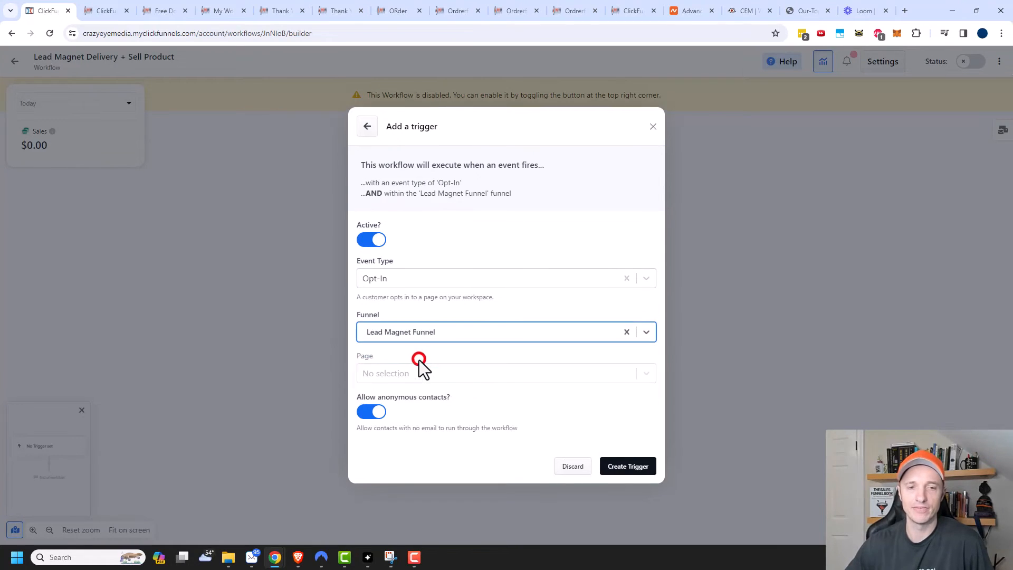
left_click(476, 373)
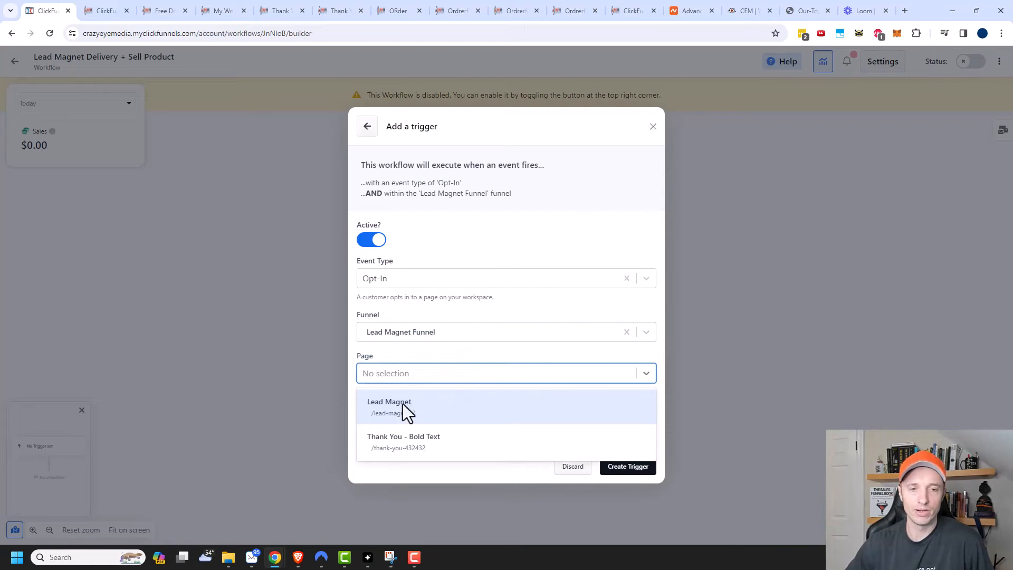
left_click(381, 408)
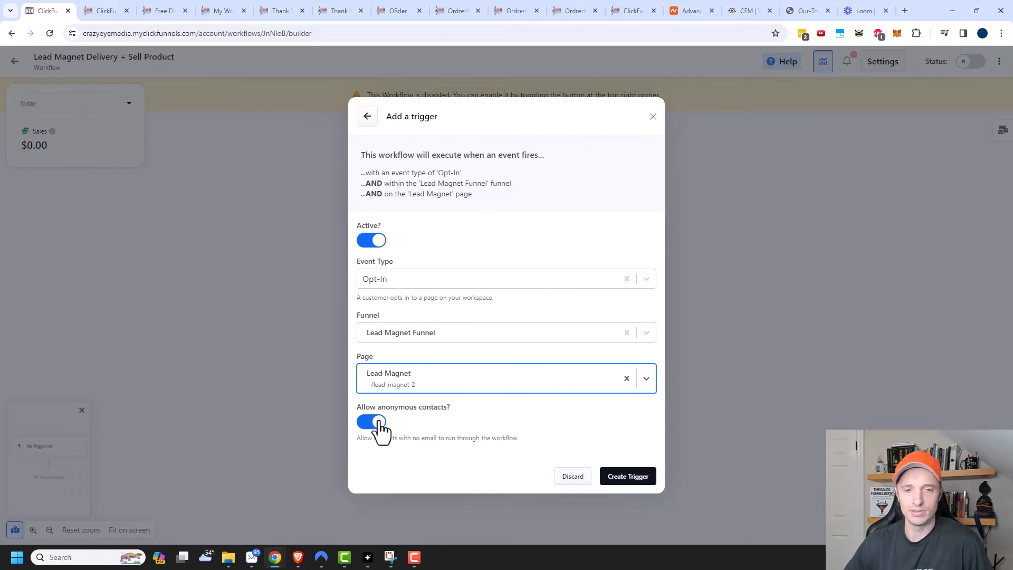
left_click(629, 481)
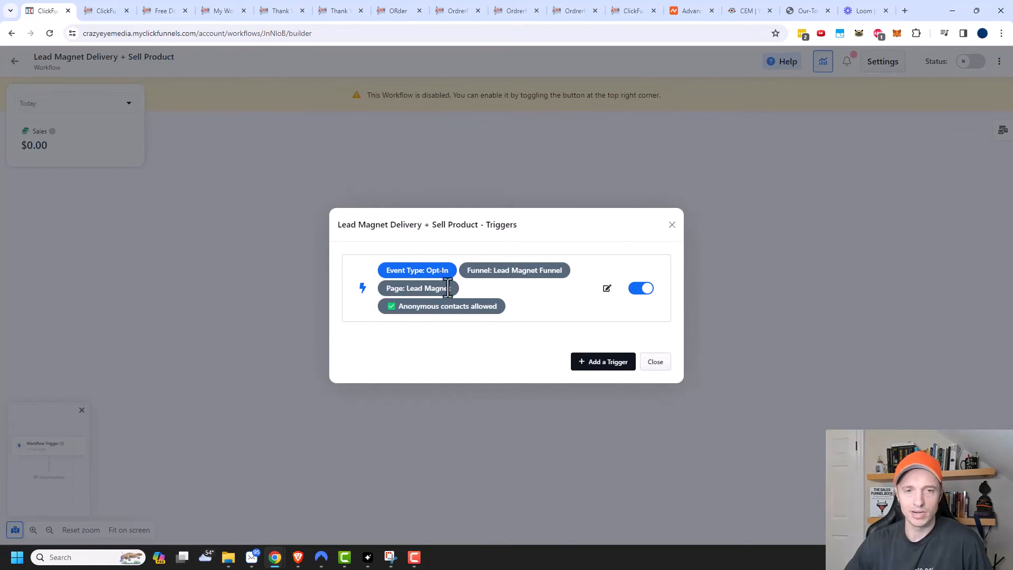
left_click(655, 362)
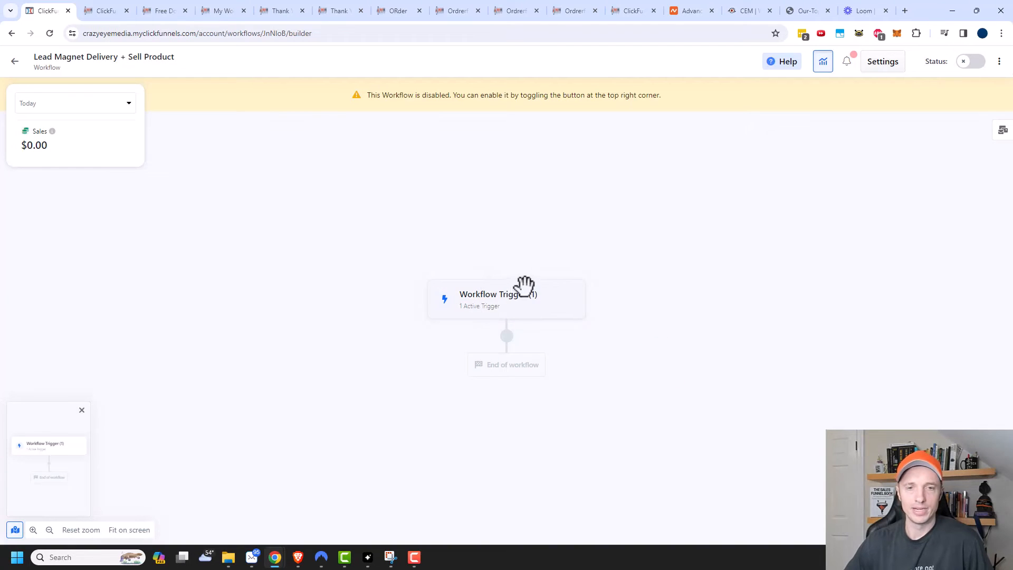
Step: Browse the action types offered for a new step after the Workflow Trigger
left_click(507, 337)
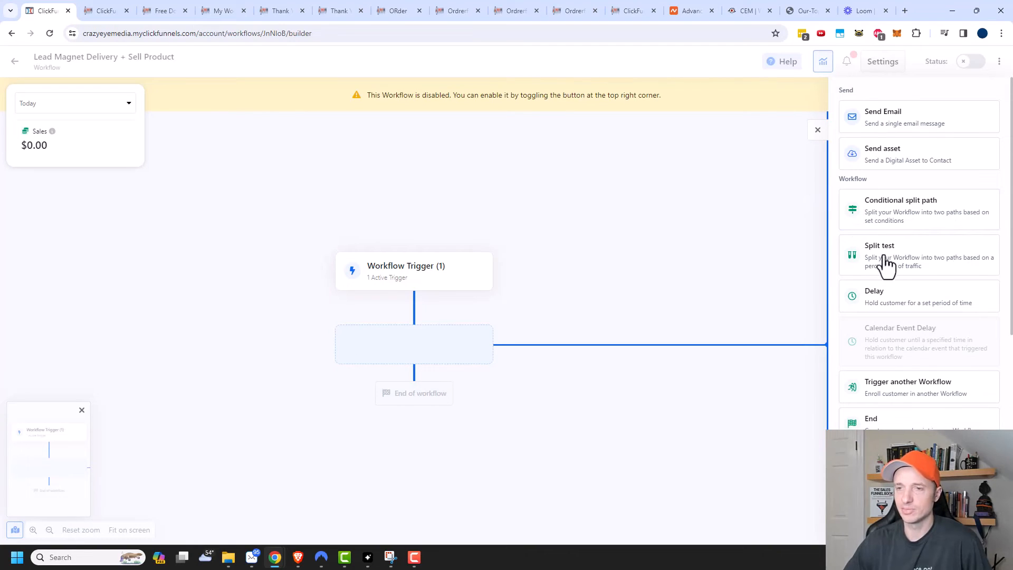
scroll(907, 337, "down", 1)
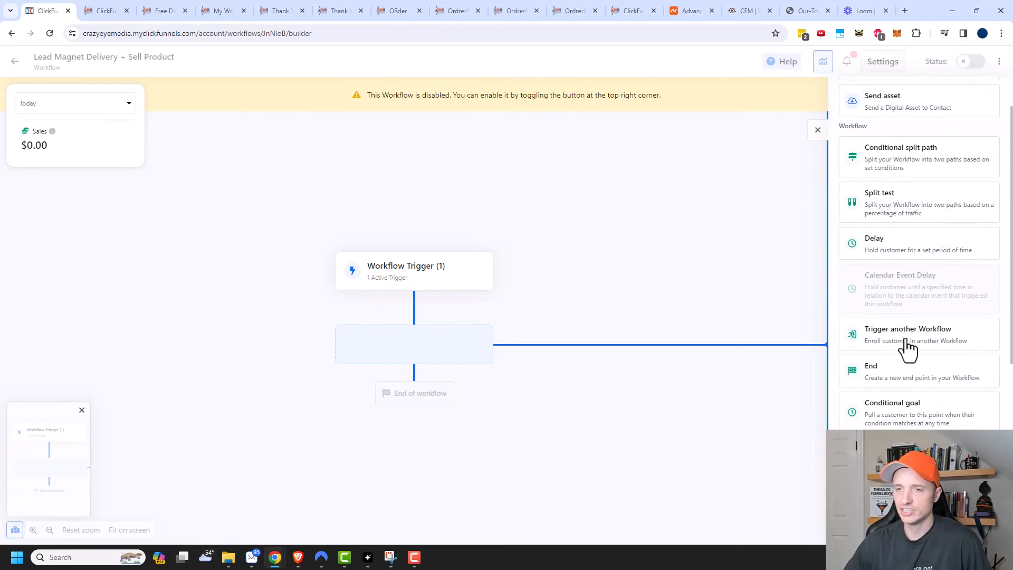
scroll(907, 345, "down", 1)
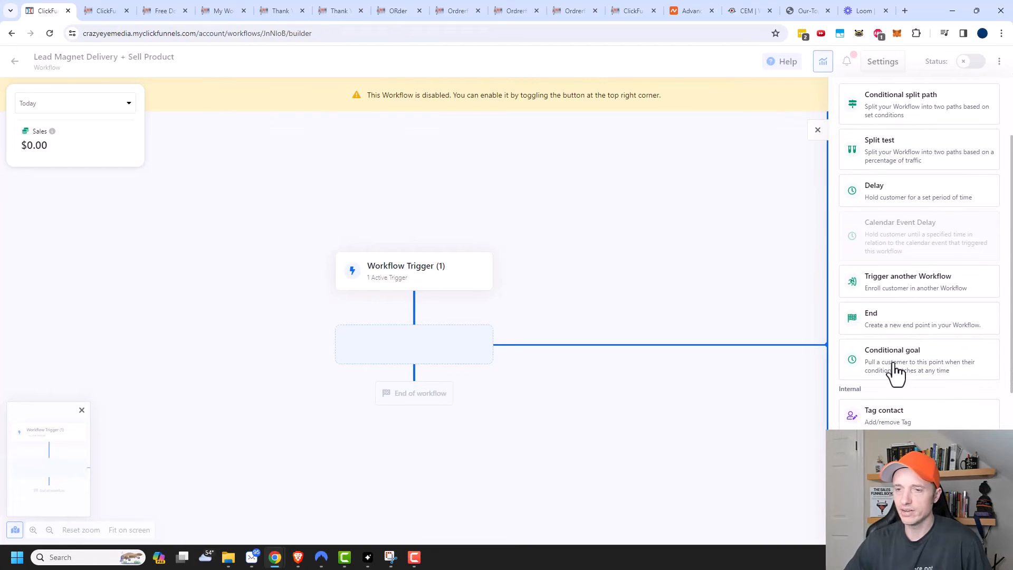
scroll(907, 348, "down", 3)
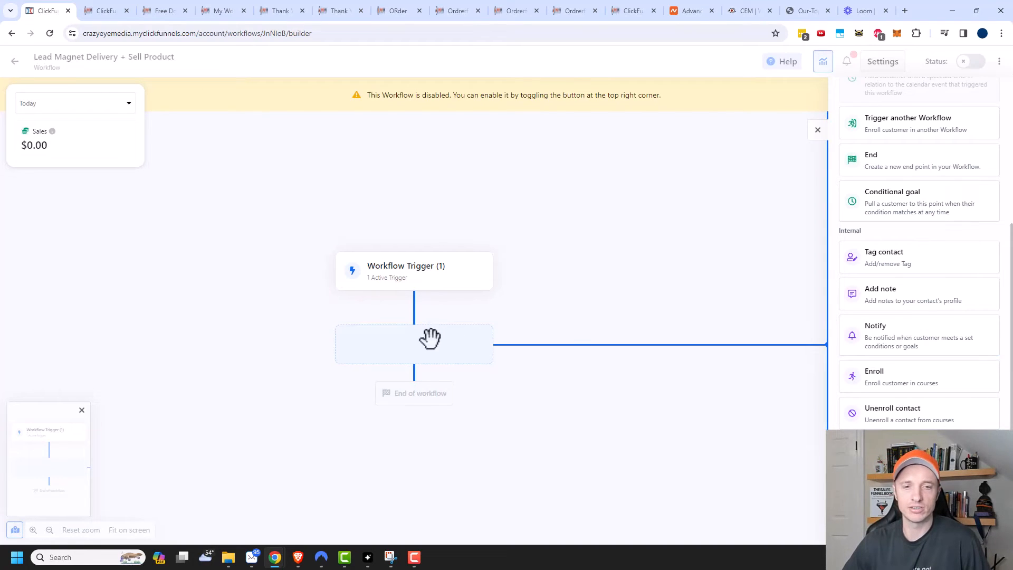
scroll(923, 343, "down", 1)
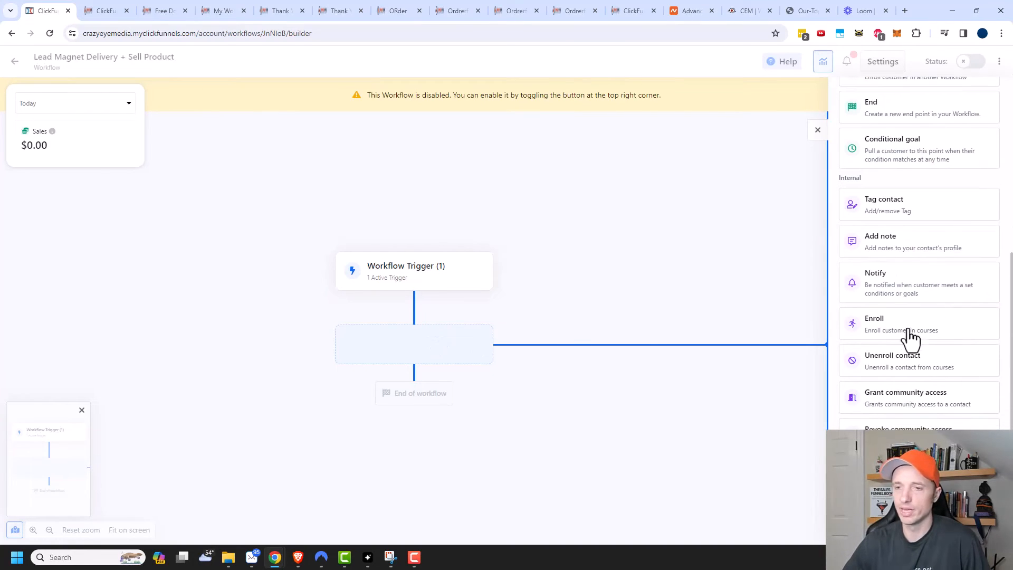
scroll(907, 368, "down", 1)
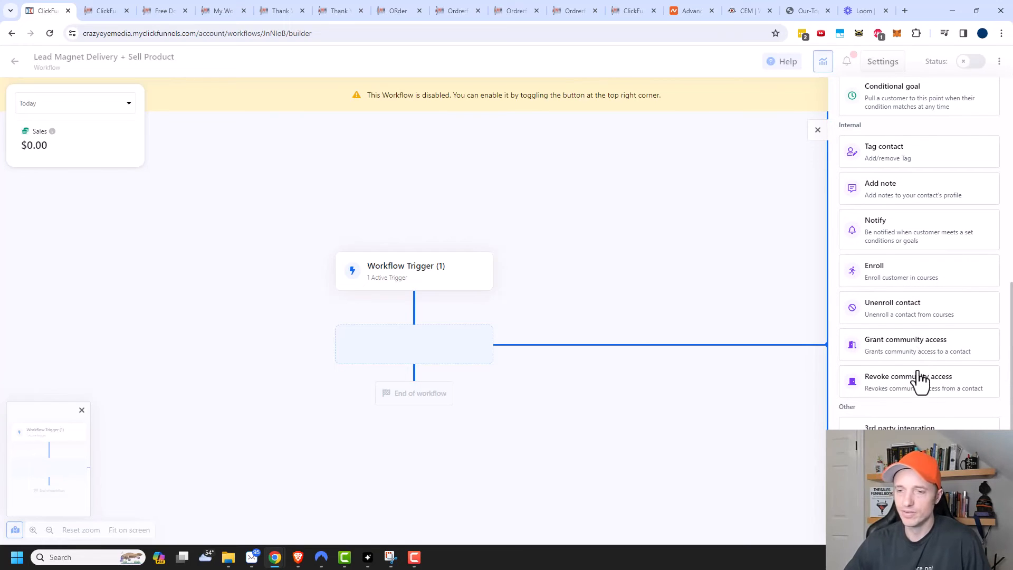
scroll(918, 382, "down", 1)
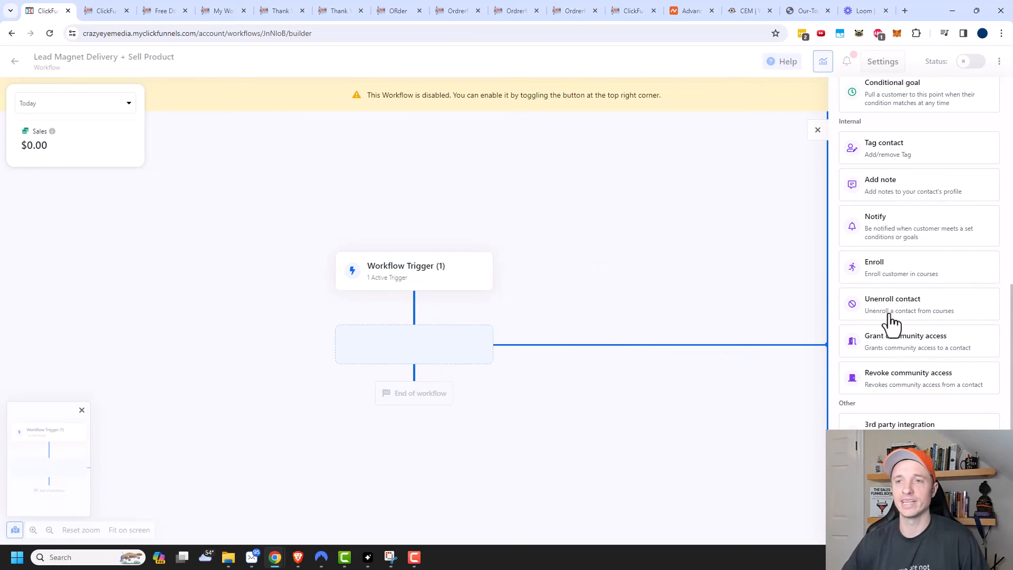
scroll(889, 316, "up", 8)
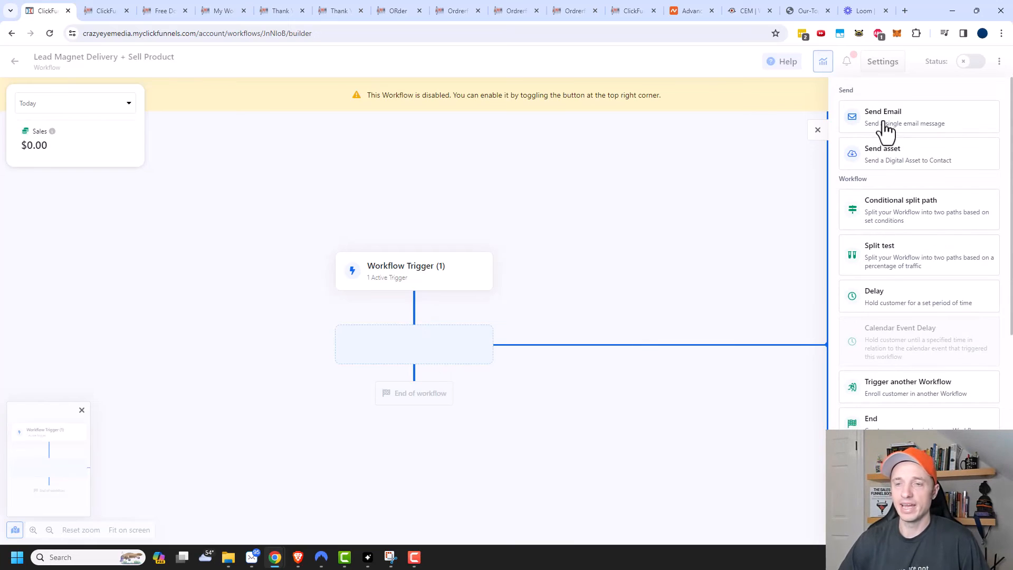
Step: Add a send-email step using the Crazy Eye Media template with subject 'Here's your lead magnet'
left_click(892, 121)
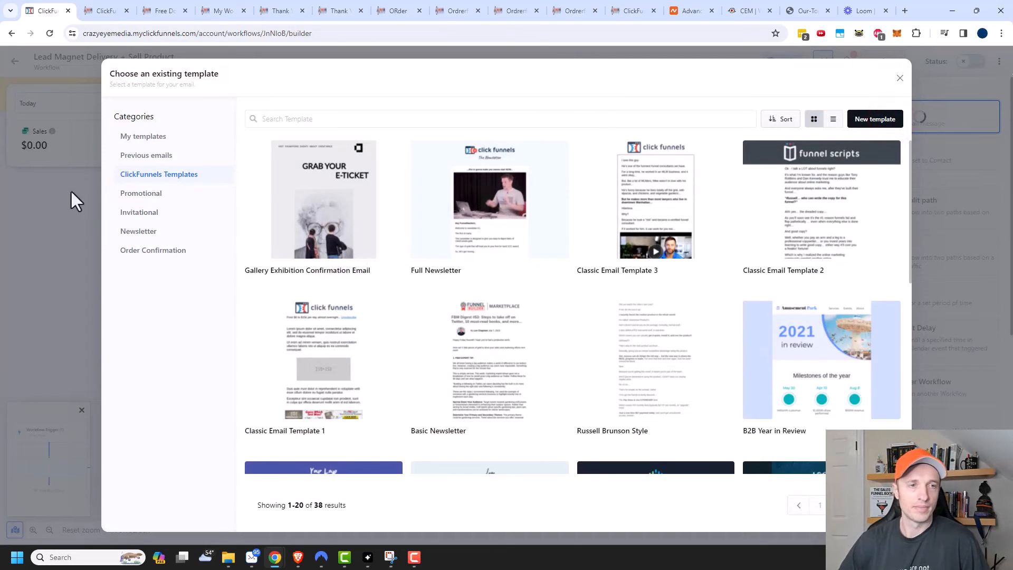
left_click(143, 136)
mouse_move(313, 216)
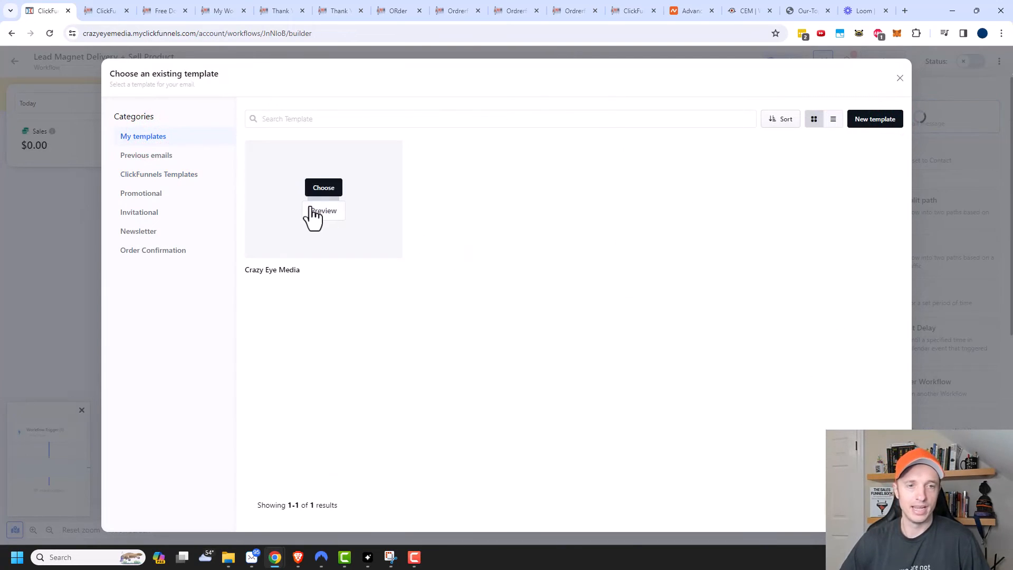
left_click(324, 188)
left_click(427, 275)
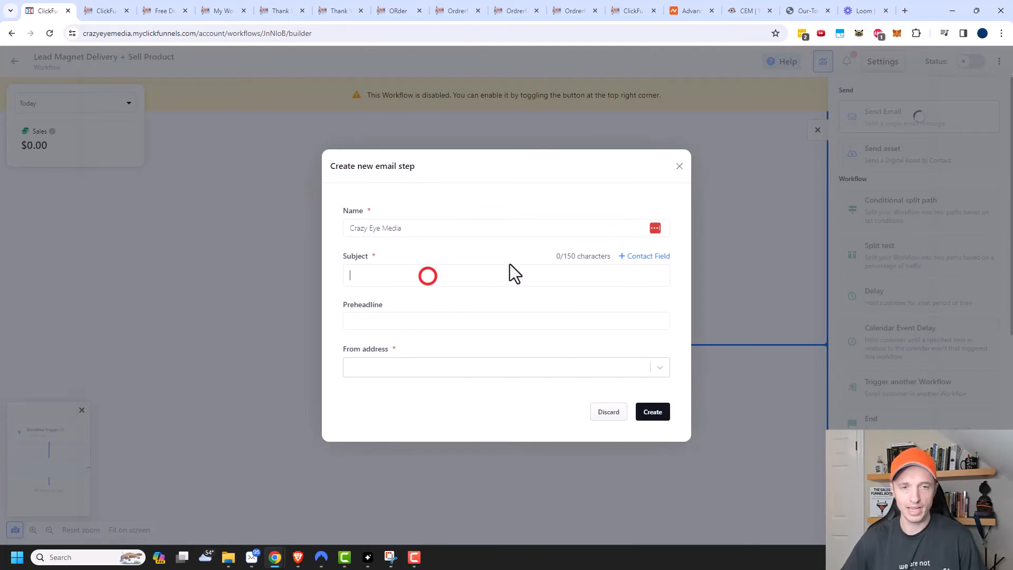
type("Here's your ")
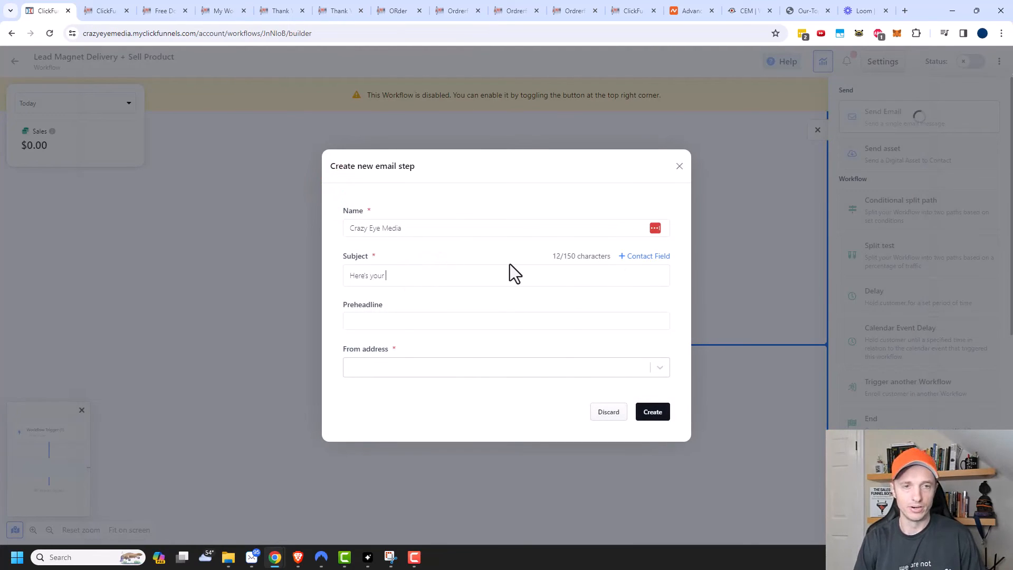
type("lead magnet")
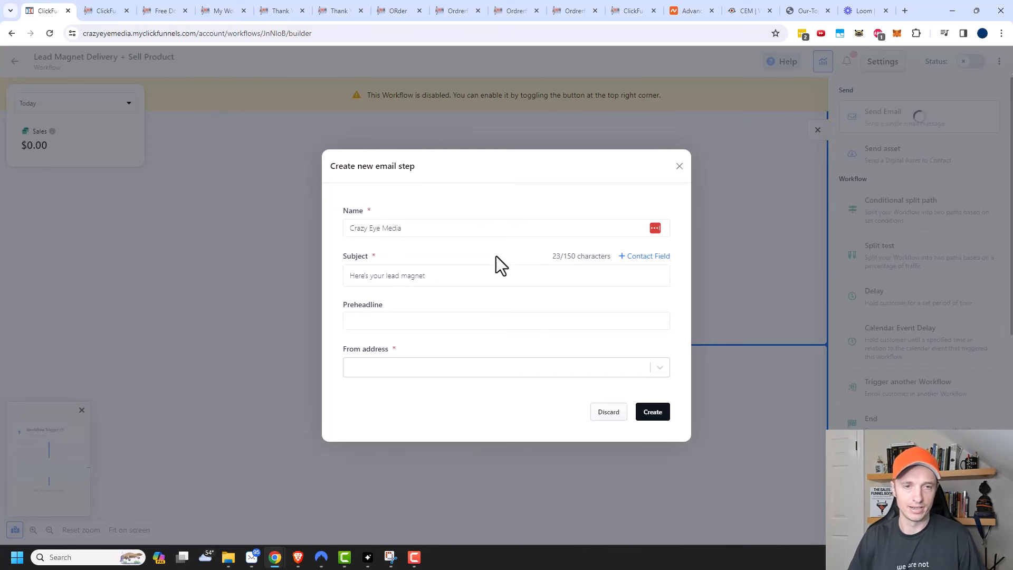
Step: Name the step 'Lead magnet delivery', add preheadline 'OPen the email to access your lead magnet', pick a sender, and create it
left_click(454, 227)
triple_click(454, 228)
type("Lead")
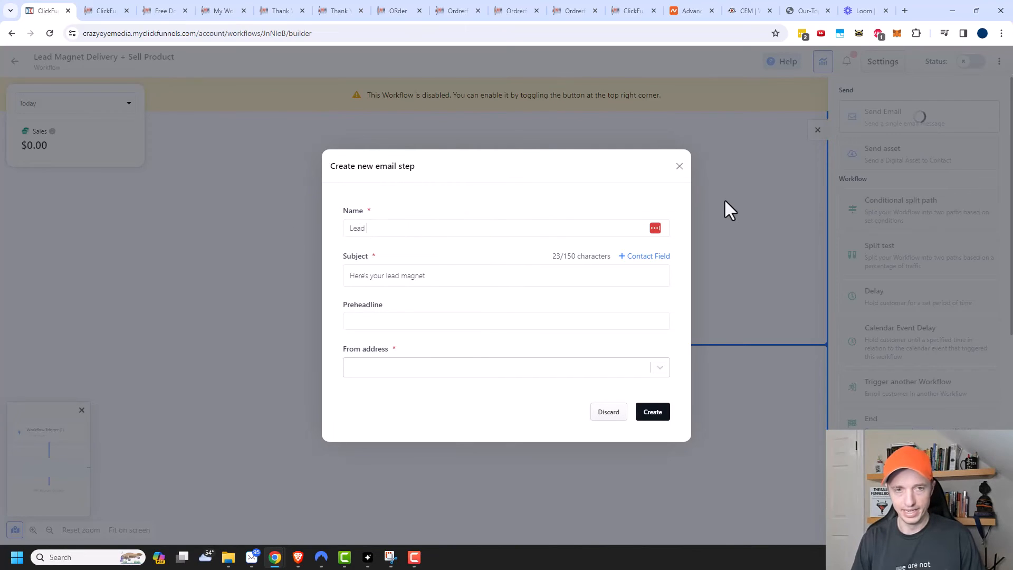
type(" magnet delivery")
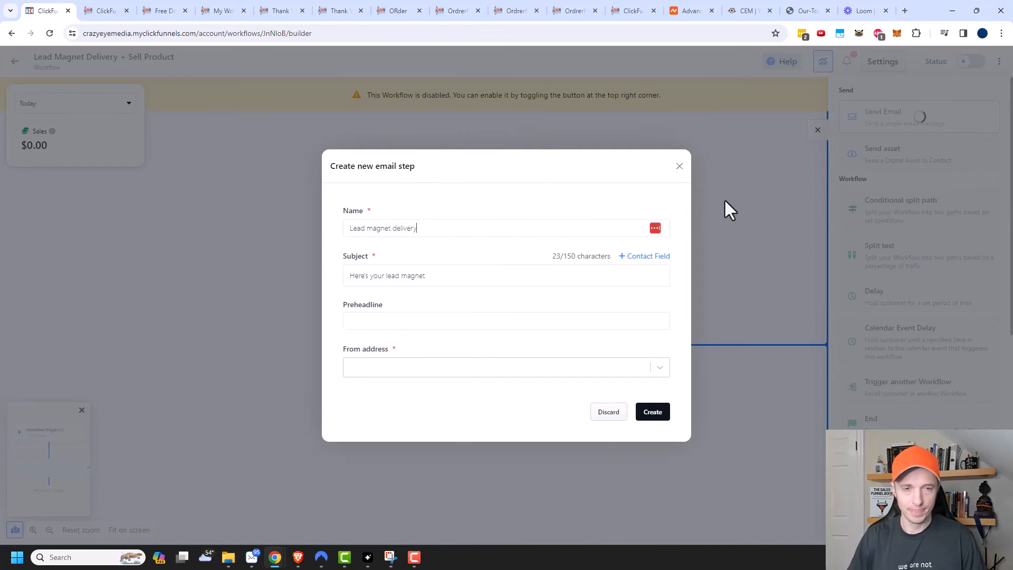
left_click(496, 319)
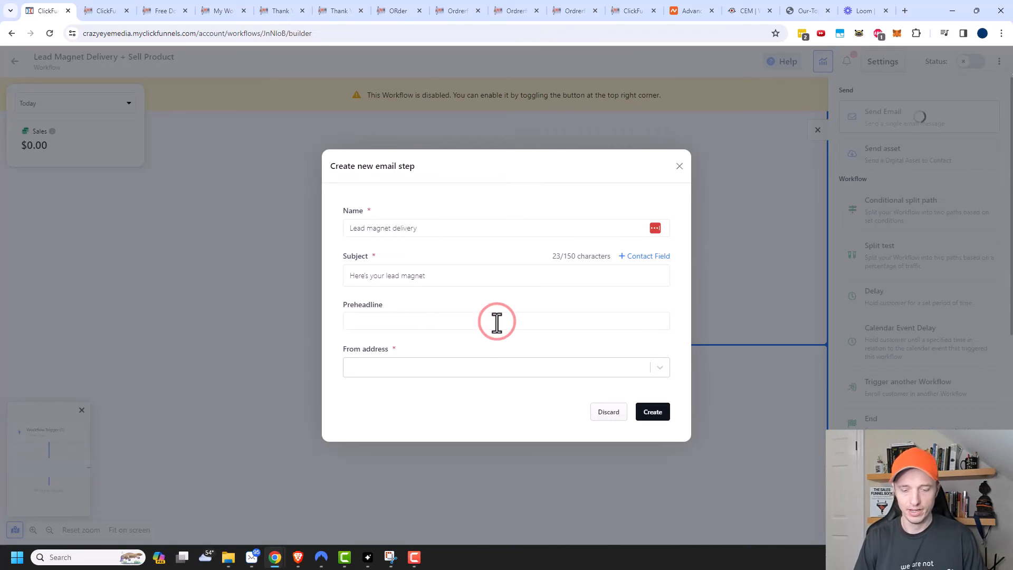
type("OPen the email to access y")
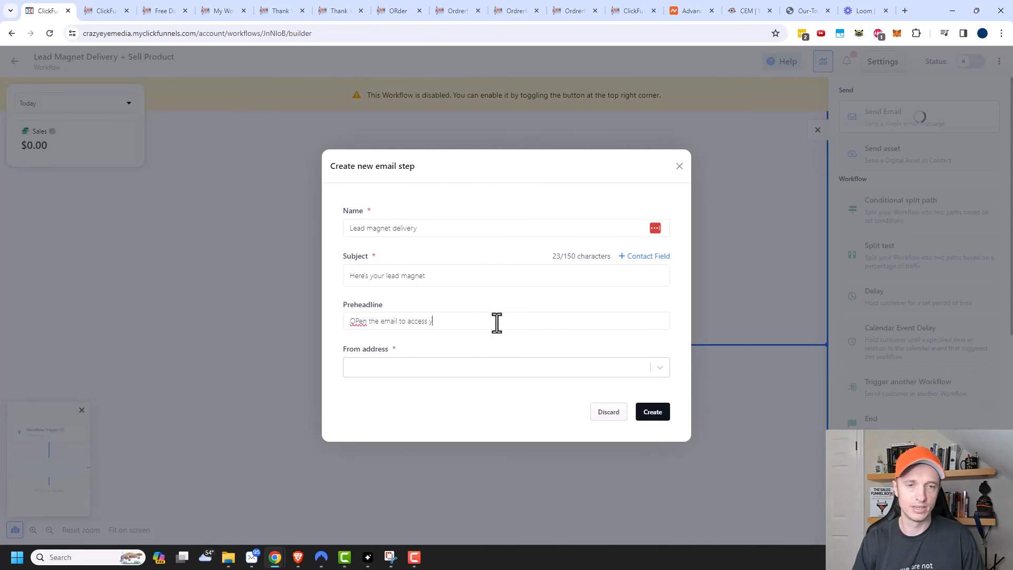
type("our lead magnet")
left_click(493, 364)
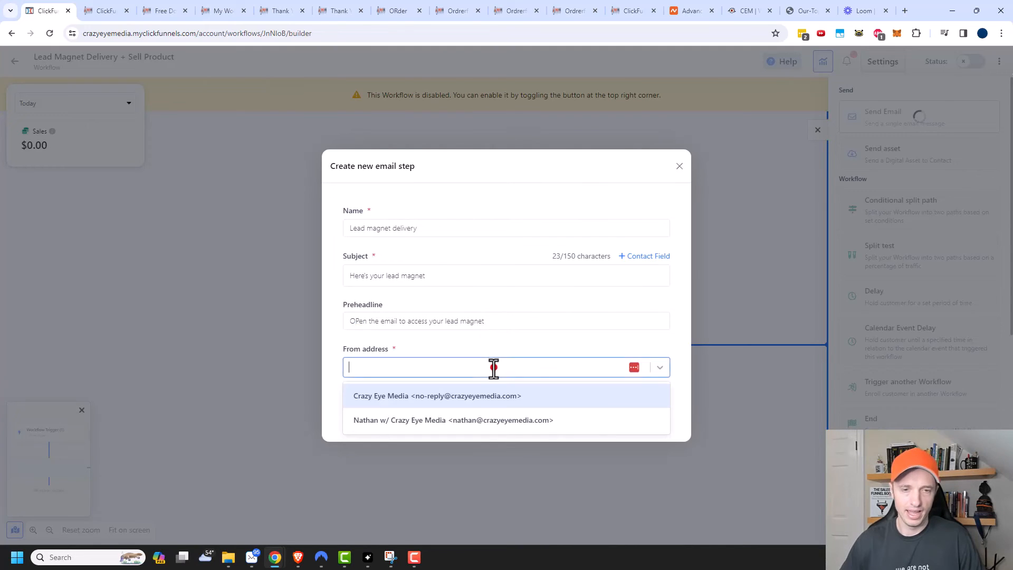
left_click(474, 420)
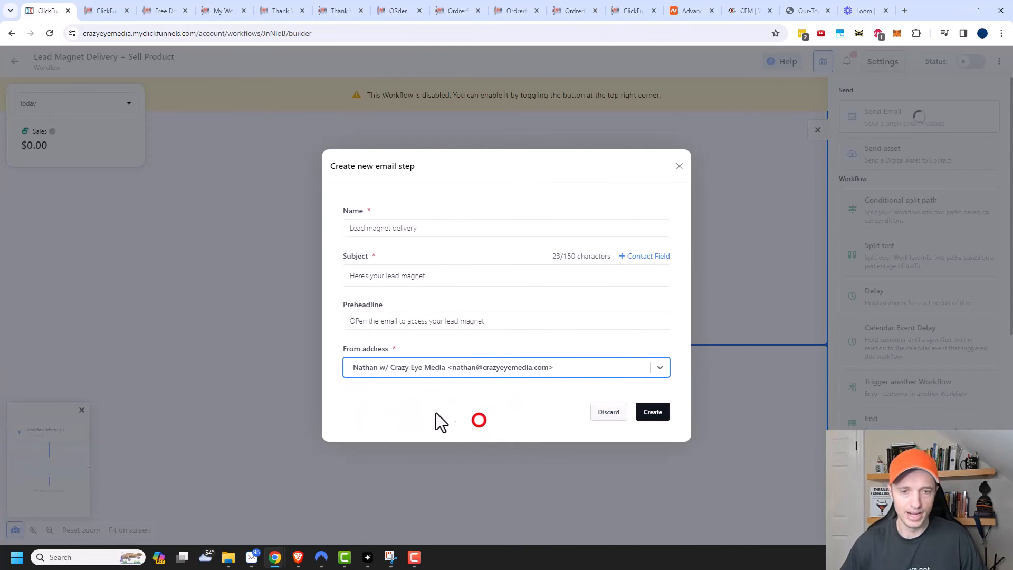
left_click(652, 412)
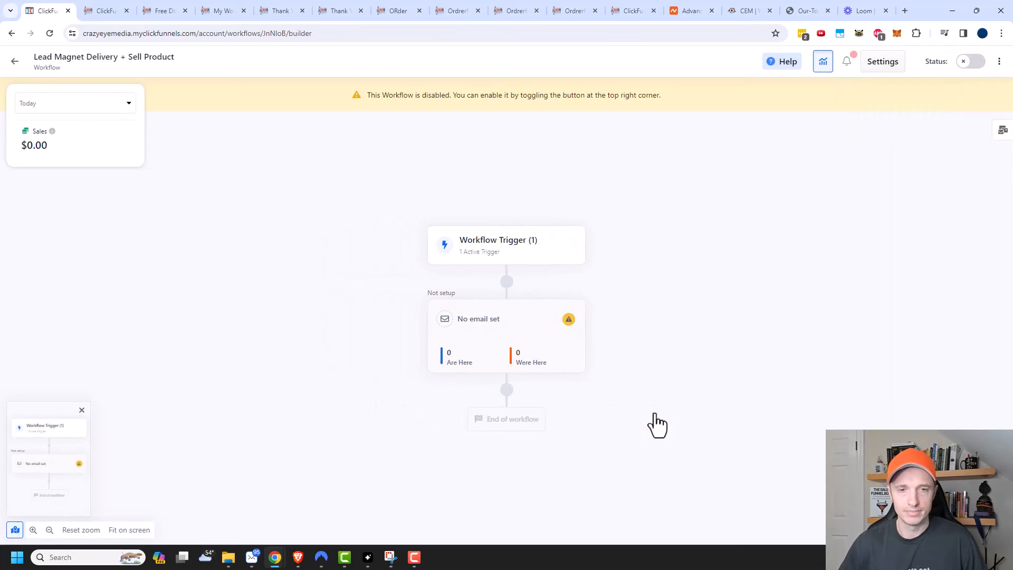
Step: Replace the email body text with a bold 'Click here to download your lead magnet!' link to #
mouse_move(569, 331)
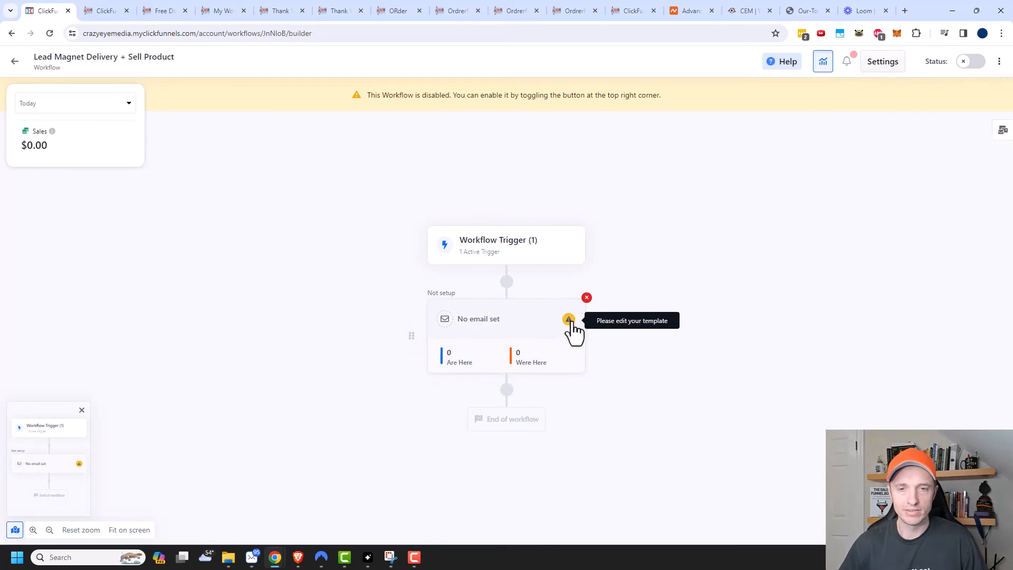
left_click(569, 320)
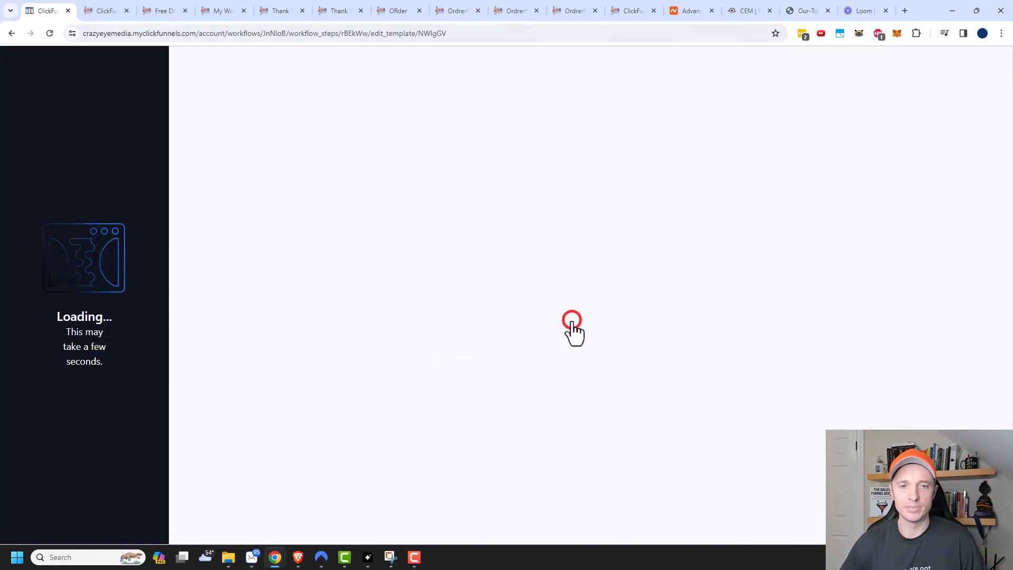
left_click(433, 153)
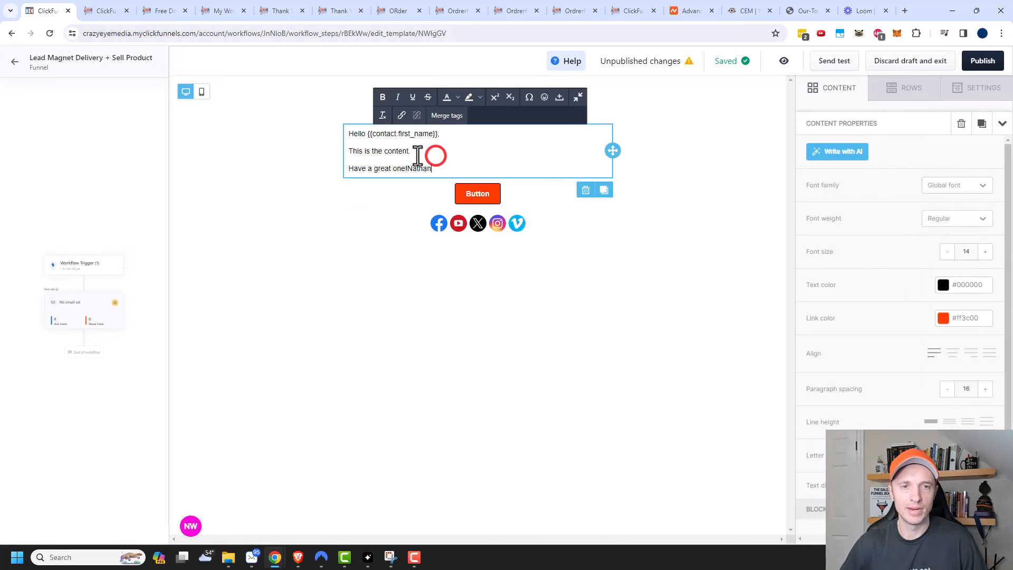
left_click_drag(428, 153, 347, 154)
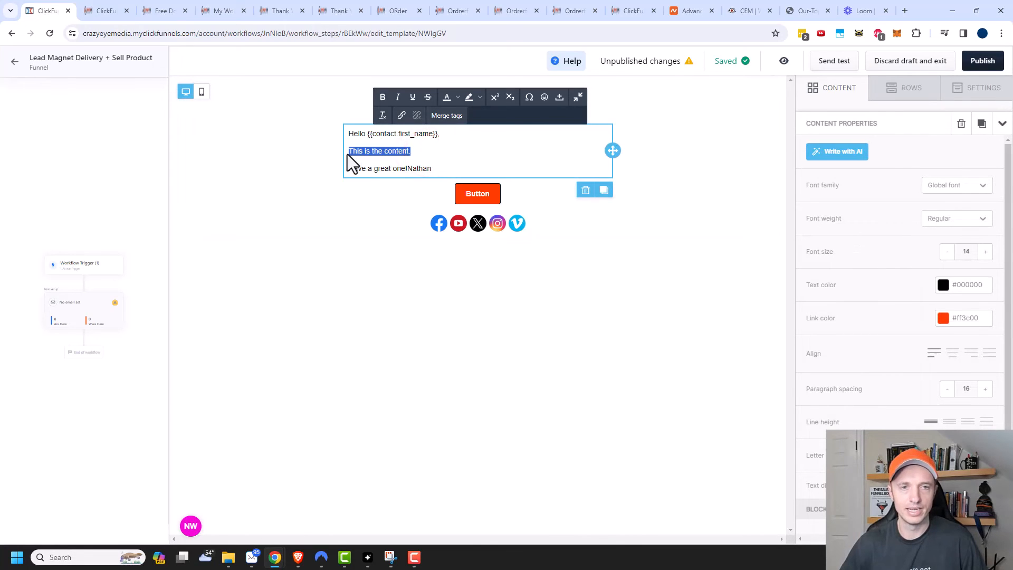
type("Click here to download yo")
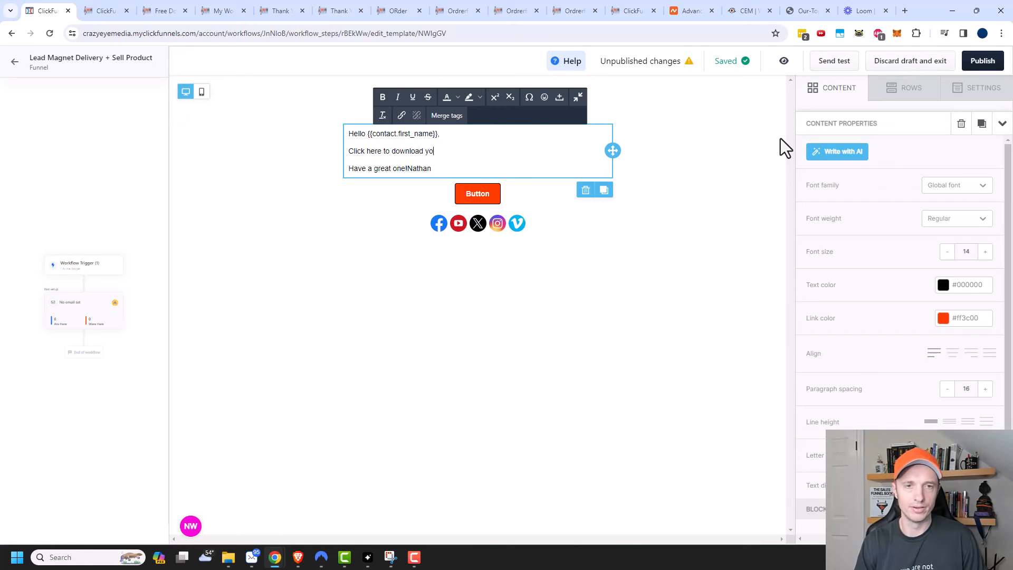
type("ur lead magnet!")
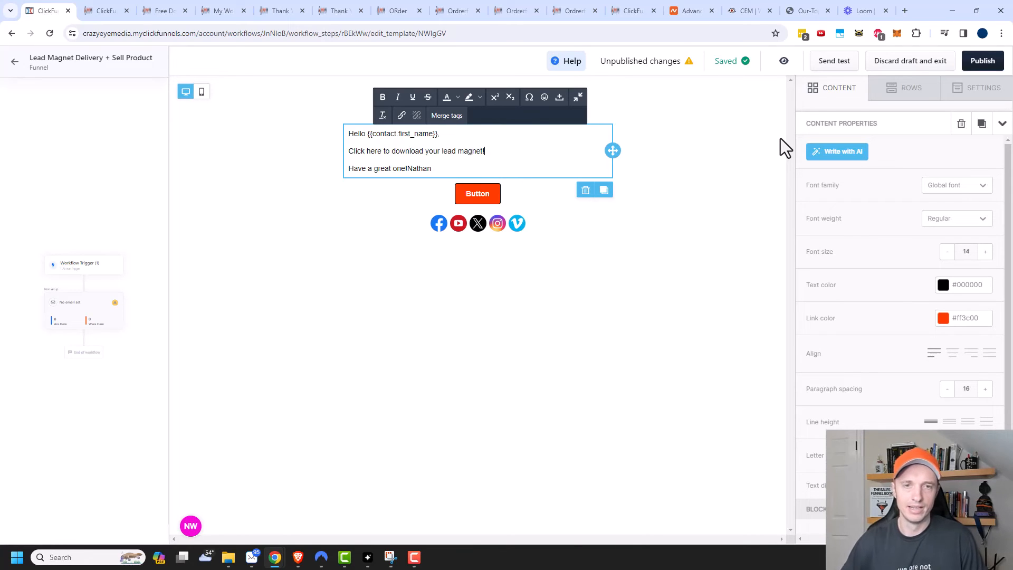
left_click_drag(510, 151, 347, 152)
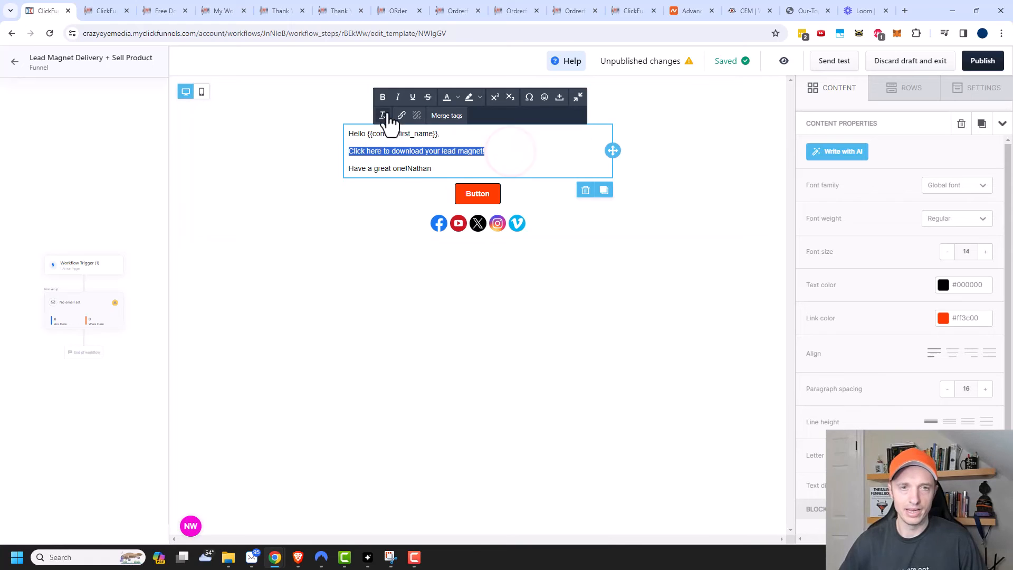
left_click(382, 97)
left_click(401, 115)
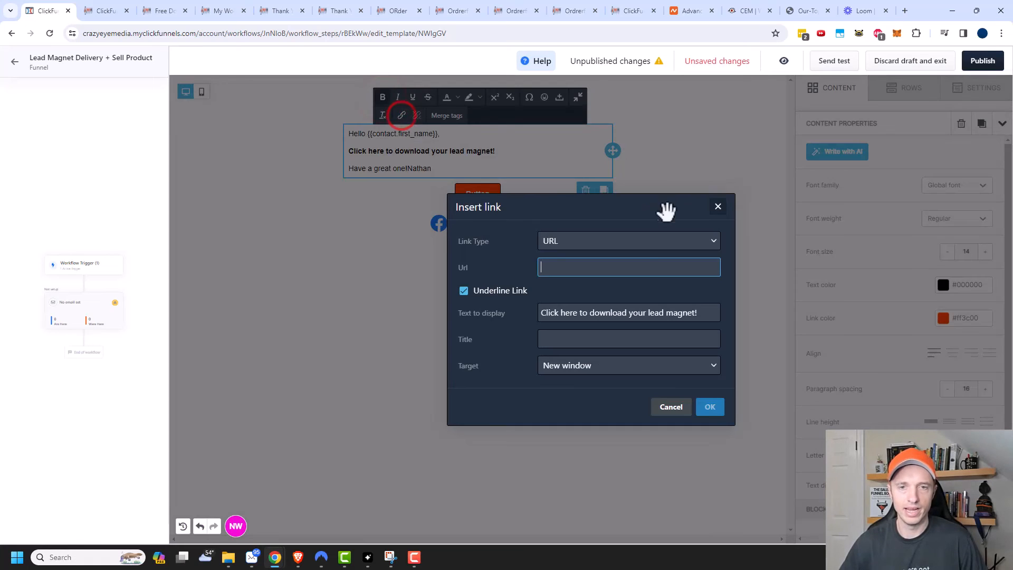
type("#")
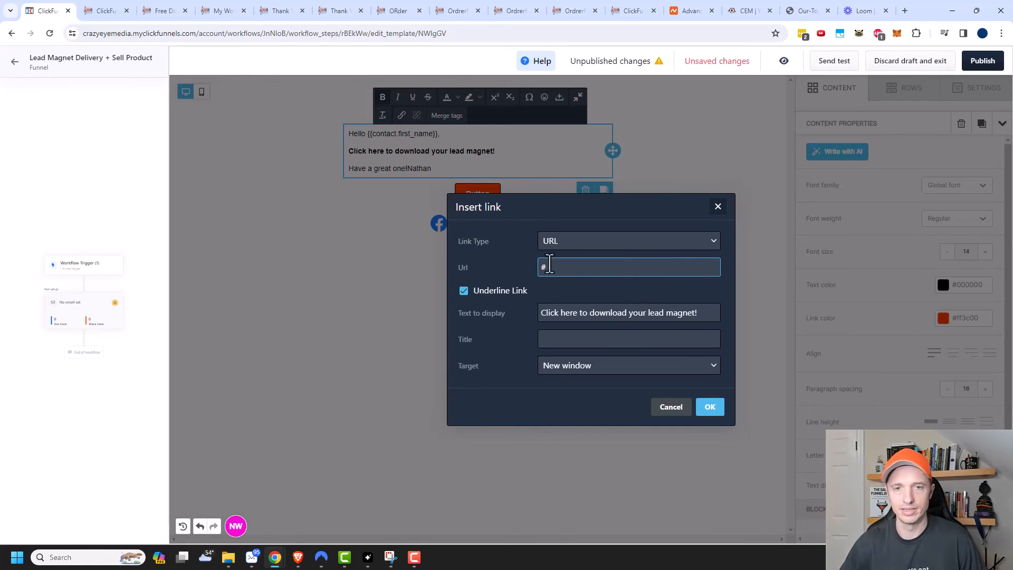
left_click(716, 409)
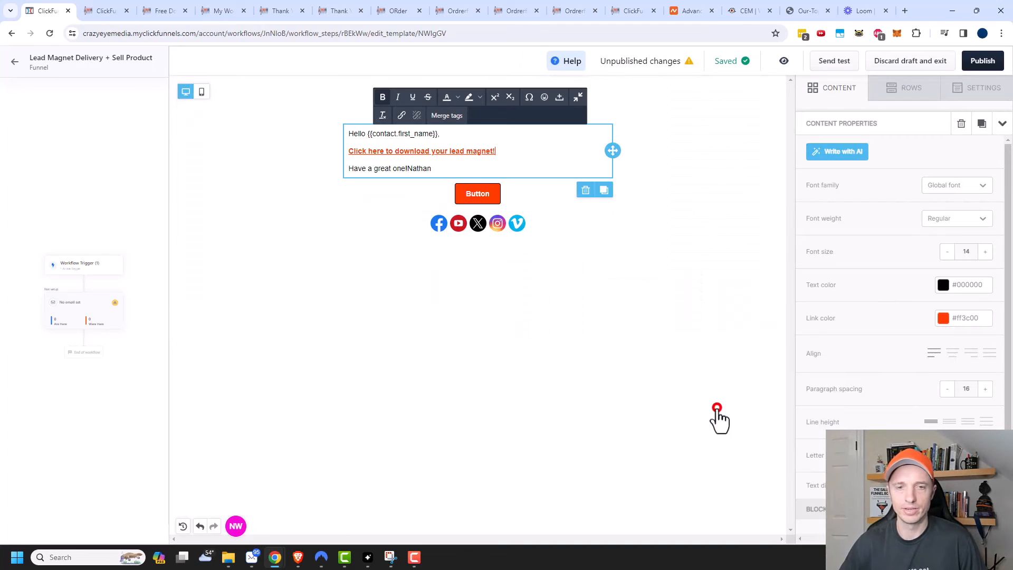
Step: Put the signature on its own line, delete the button block, and publish the email
left_click(404, 168)
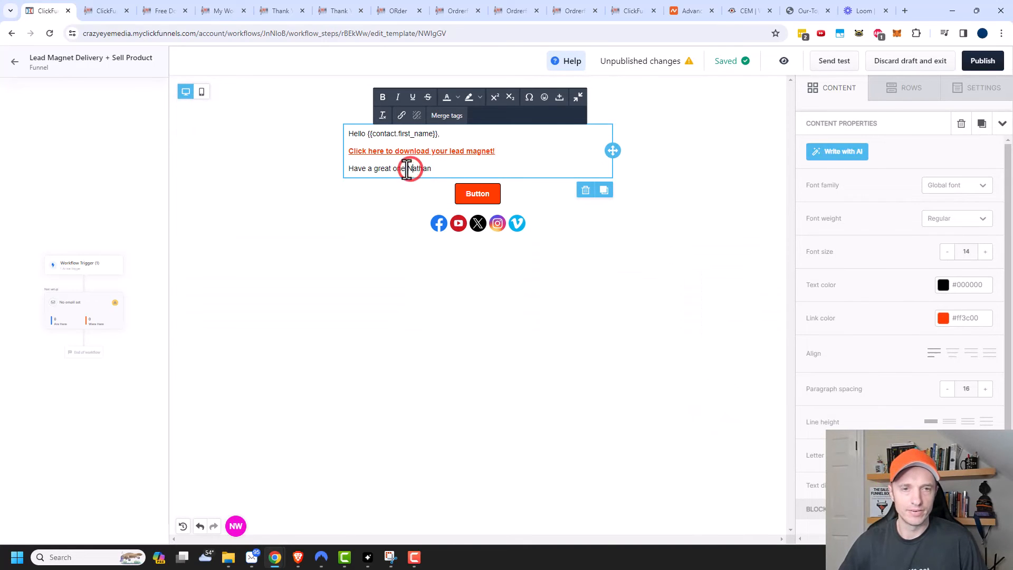
key("Return")
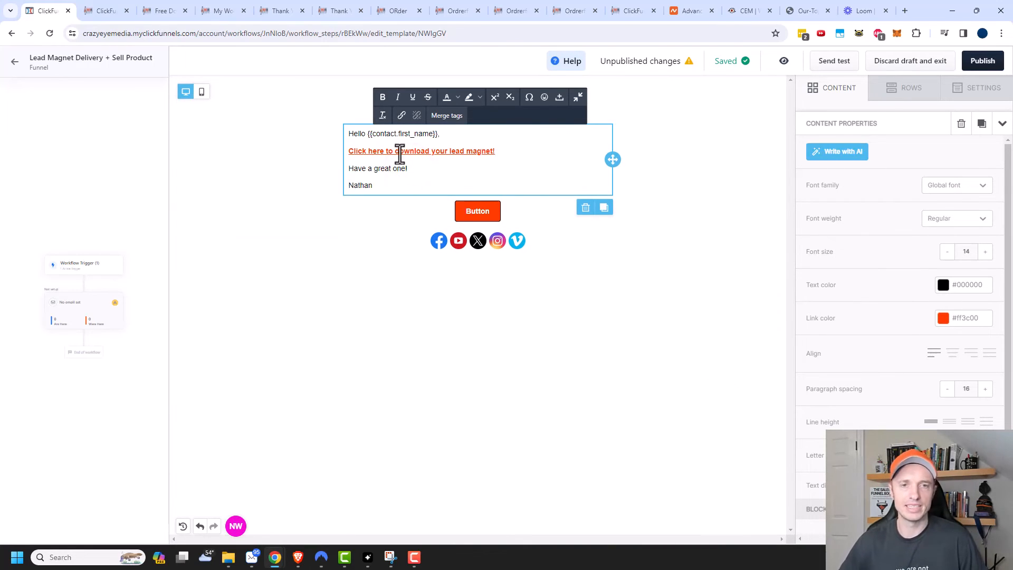
left_click(504, 212)
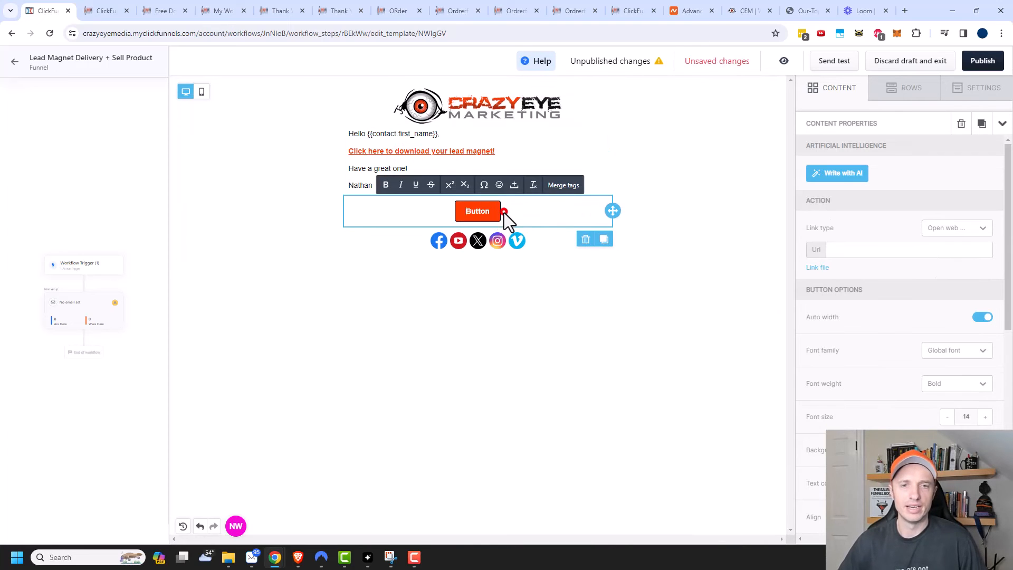
left_click(585, 240)
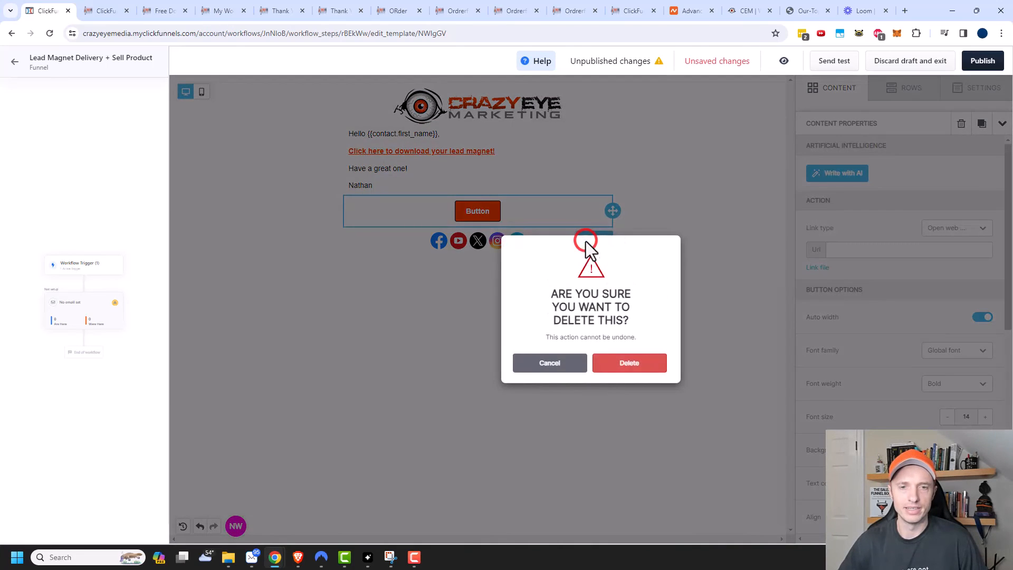
left_click(629, 368)
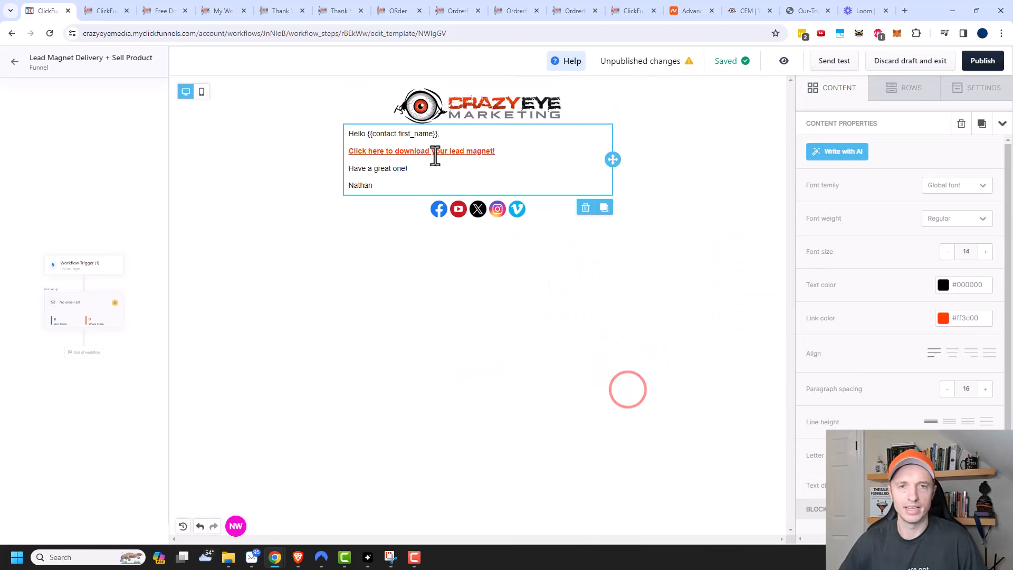
left_click(990, 62)
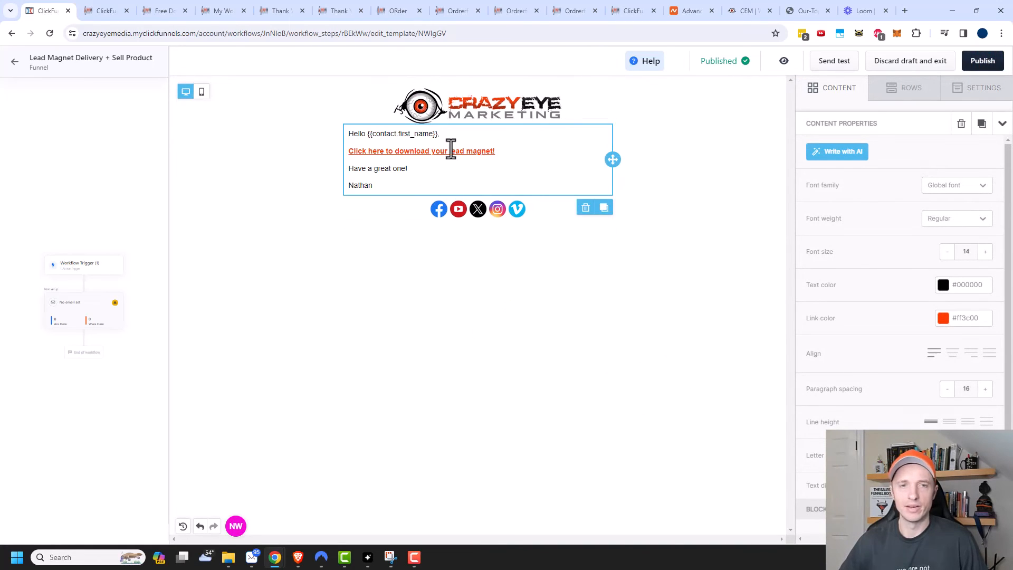
left_click(10, 61)
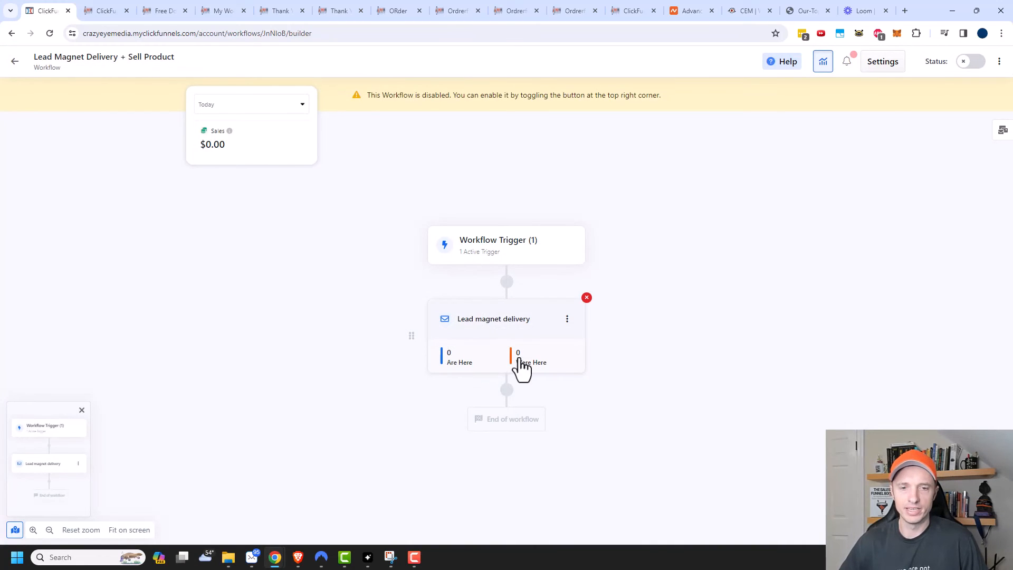
Step: Insert a Delay step below the delivery email with duration 1 and interval days
mouse_move(508, 396)
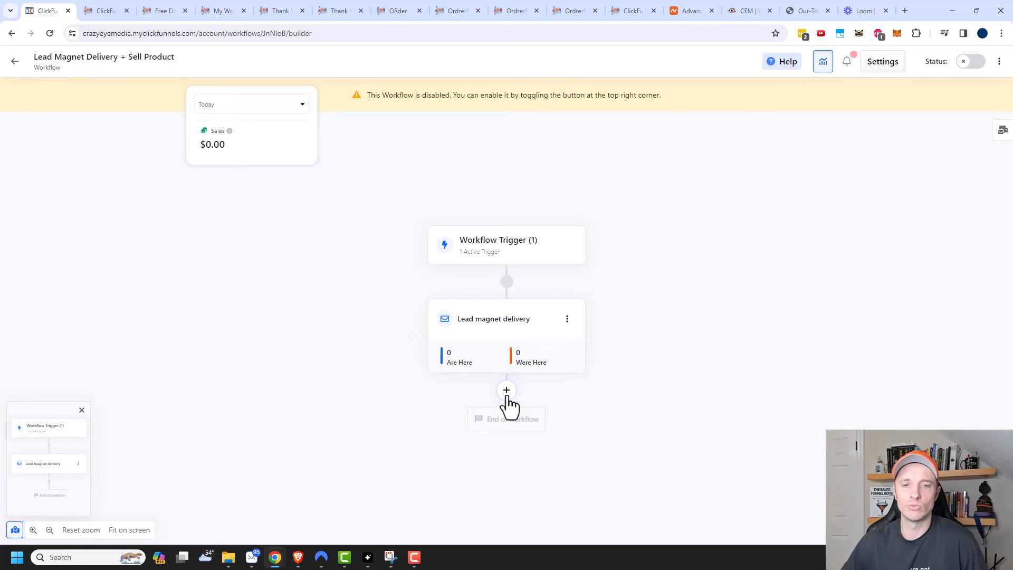
left_click(506, 393)
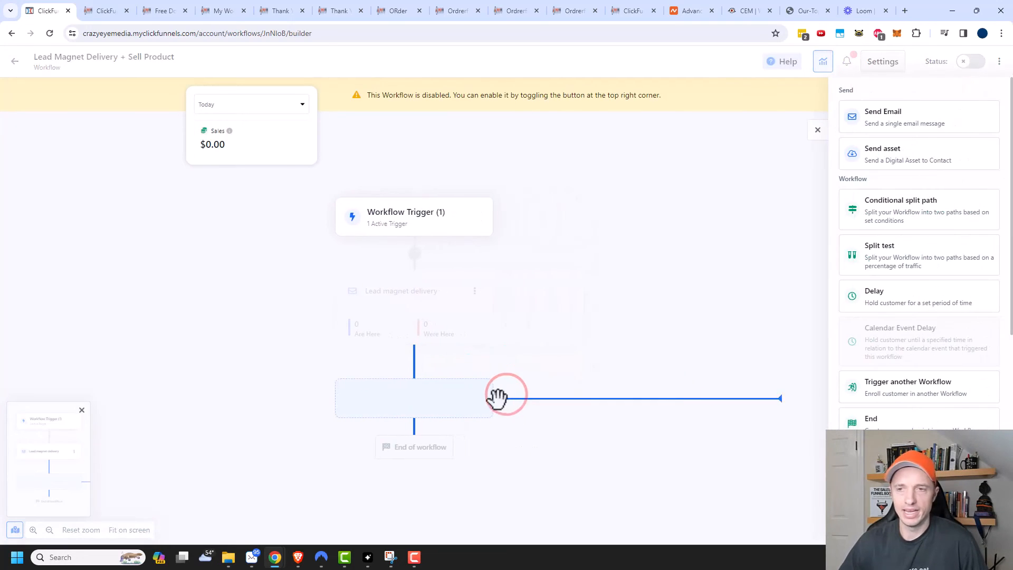
left_click(889, 297)
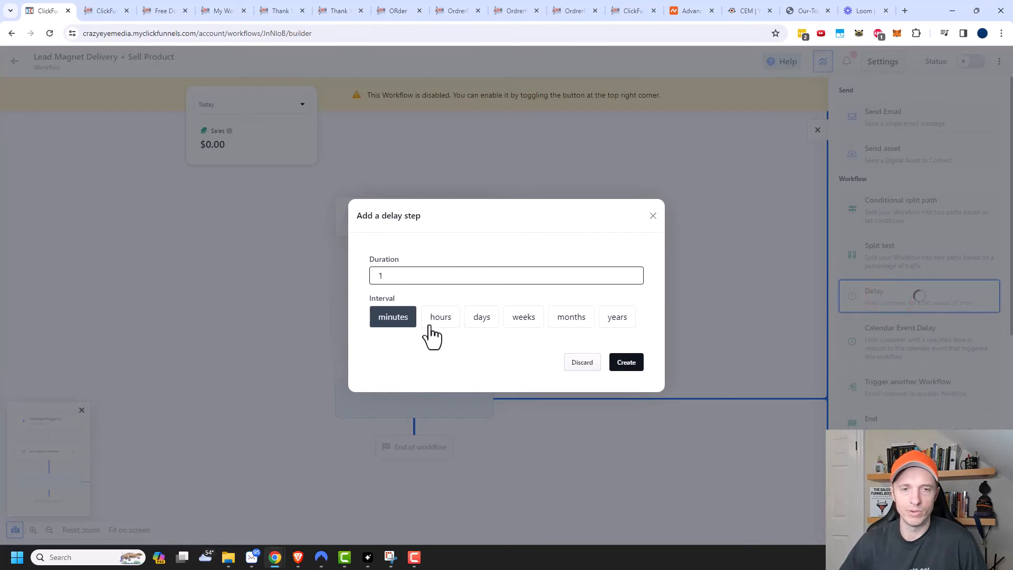
left_click(481, 317)
left_click(629, 362)
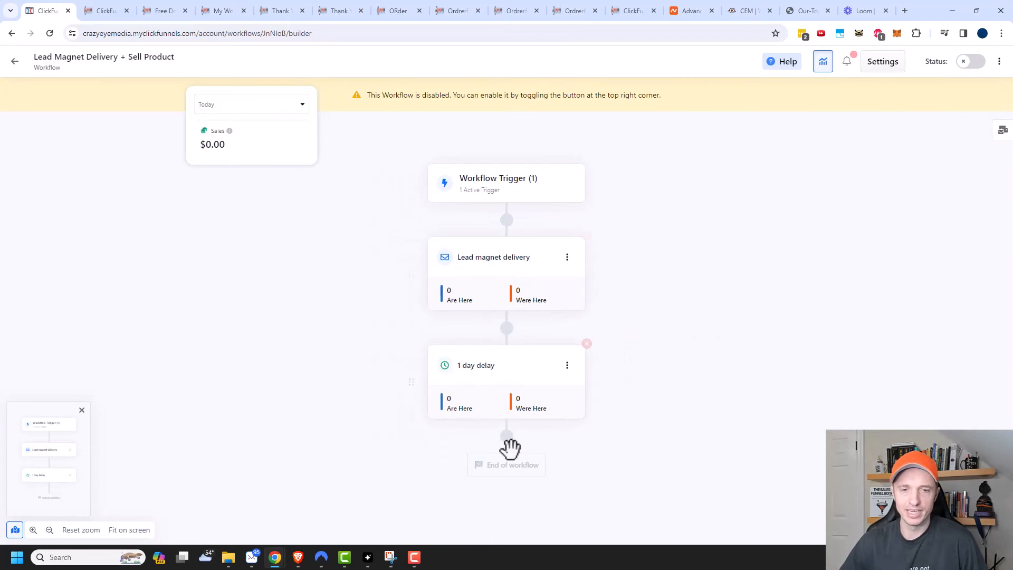
Step: Add a Conditional split path step after the 1 day delay
left_click(506, 436)
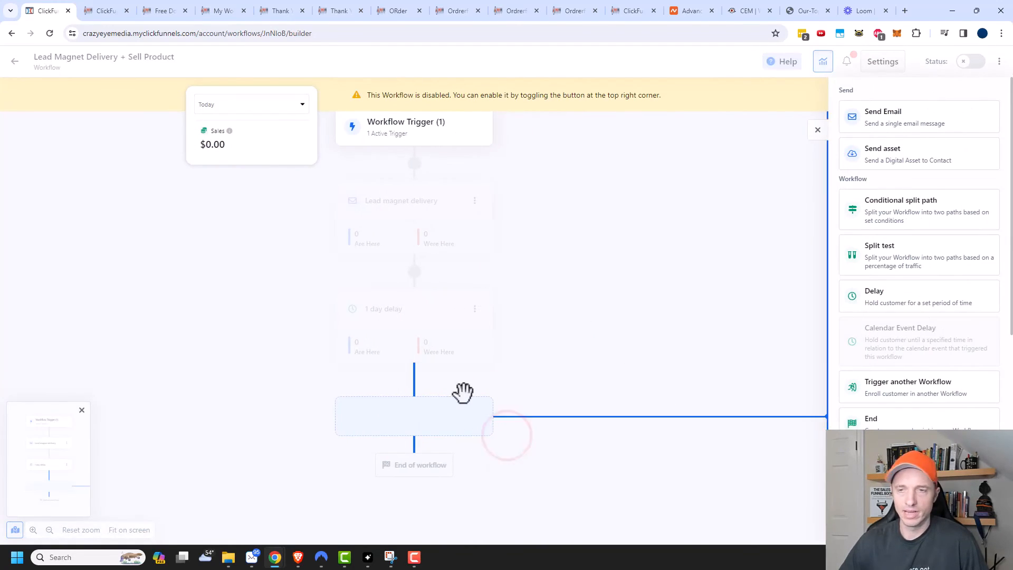
left_click(905, 222)
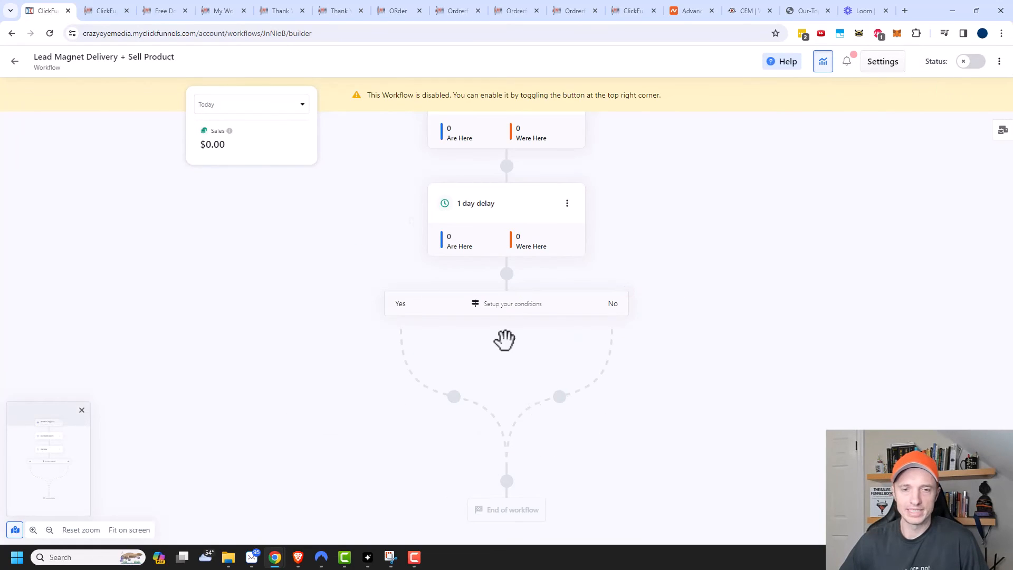
left_click(513, 307)
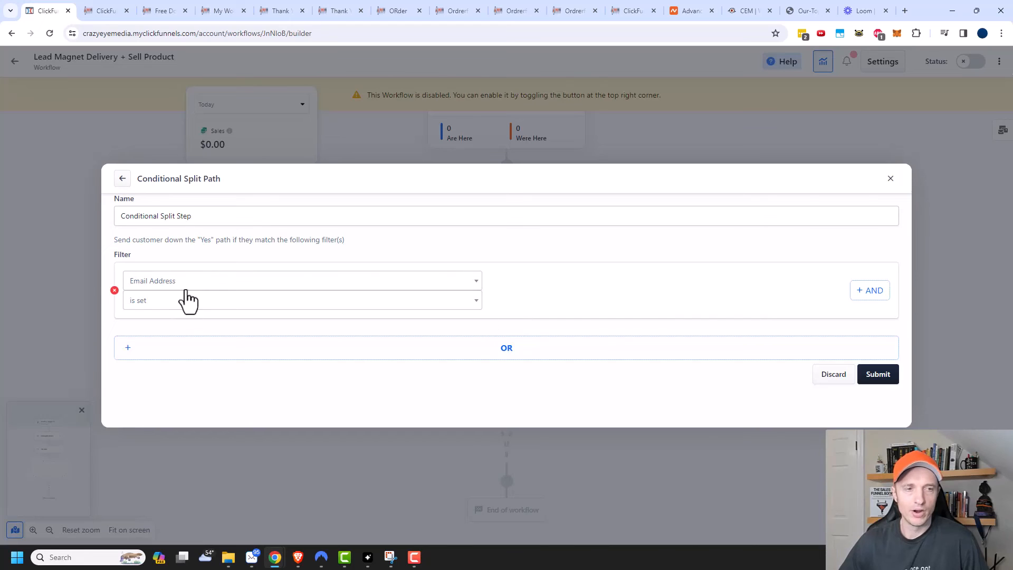
Step: Set the split condition to Owns Product is ClickFunnels 2.0 Course and submit it
left_click(206, 282)
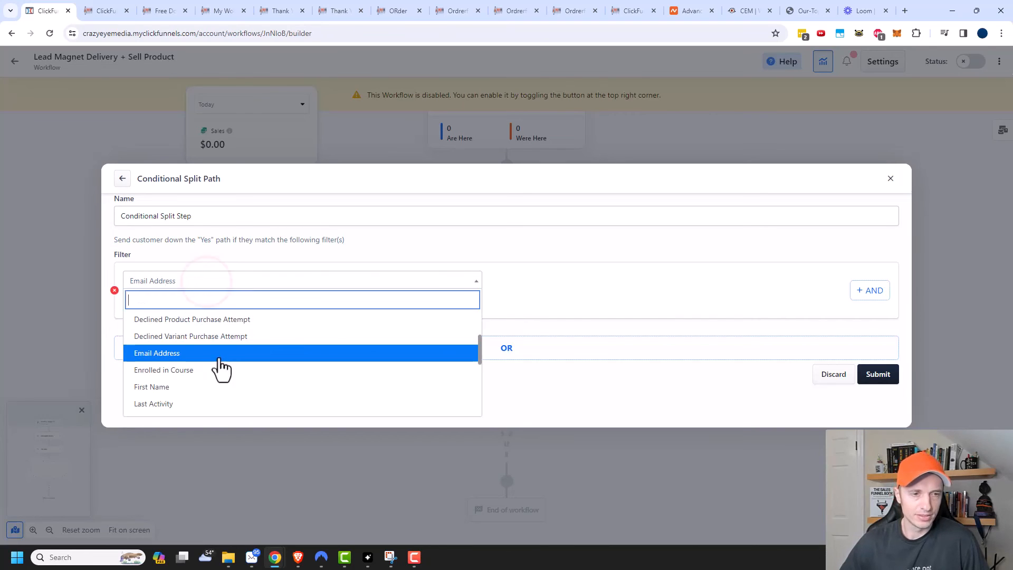
scroll(226, 379, "up", 2)
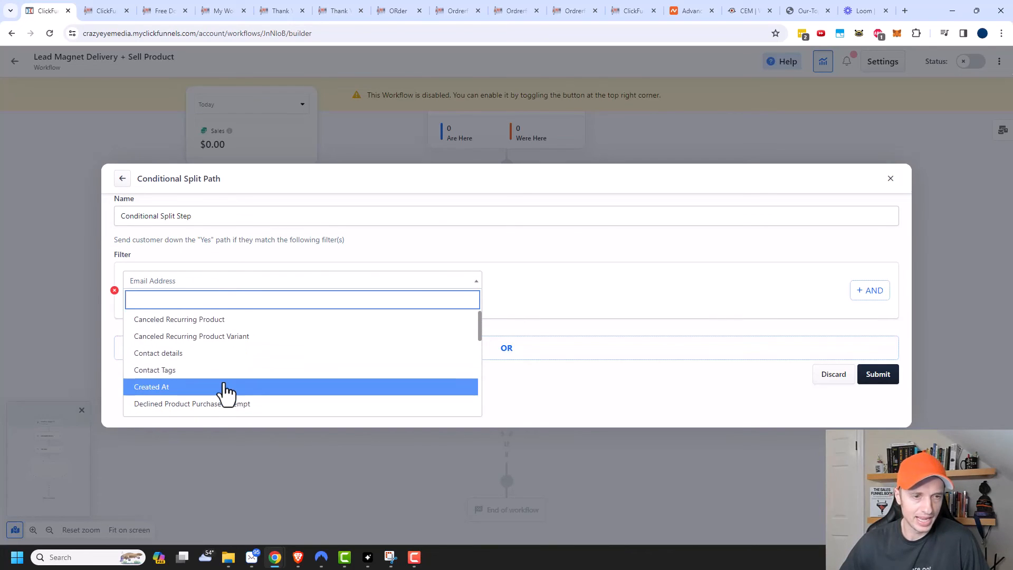
scroll(224, 382, "down", 3)
scroll(241, 351, "down", 3)
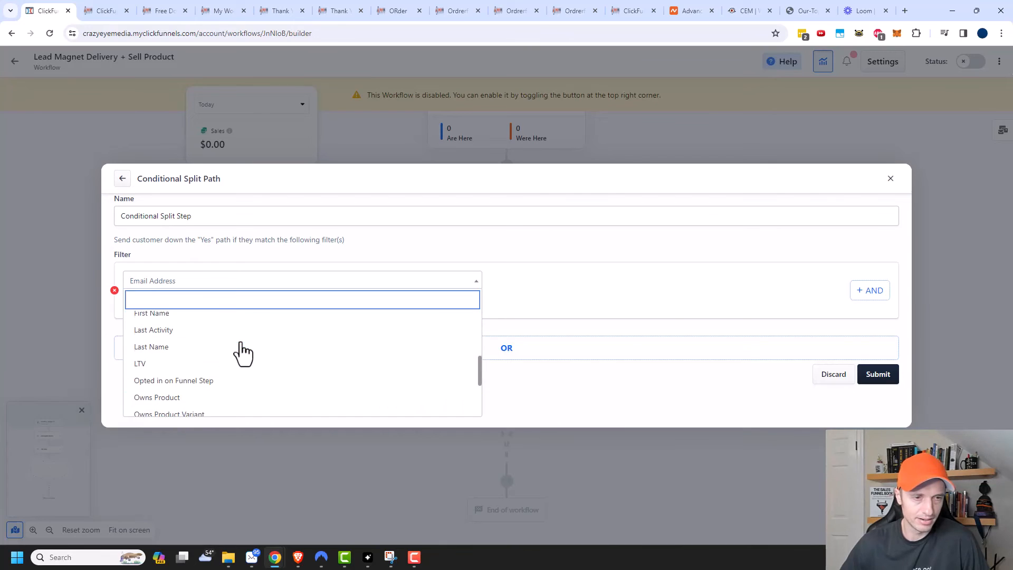
left_click(211, 347)
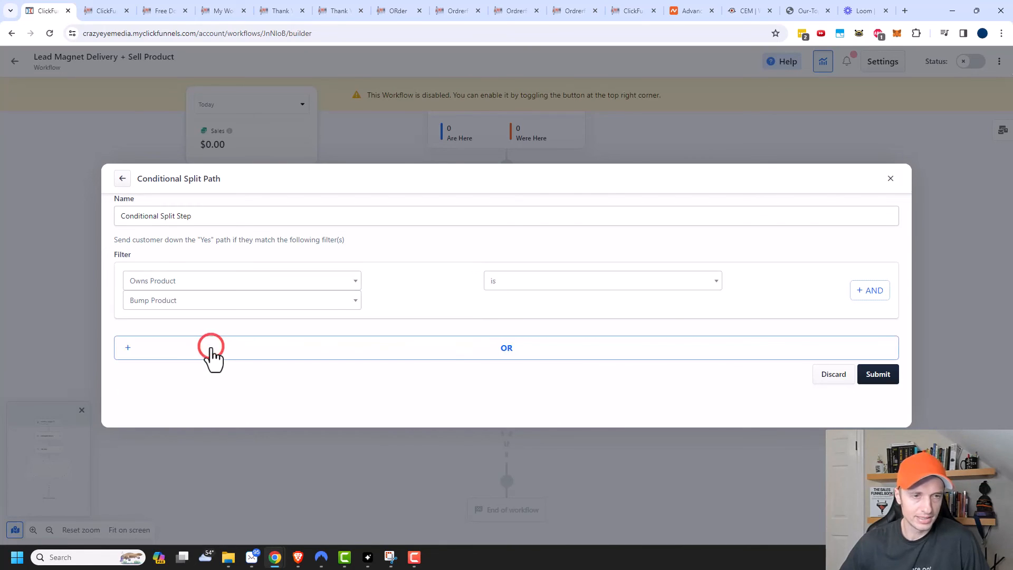
left_click(274, 298)
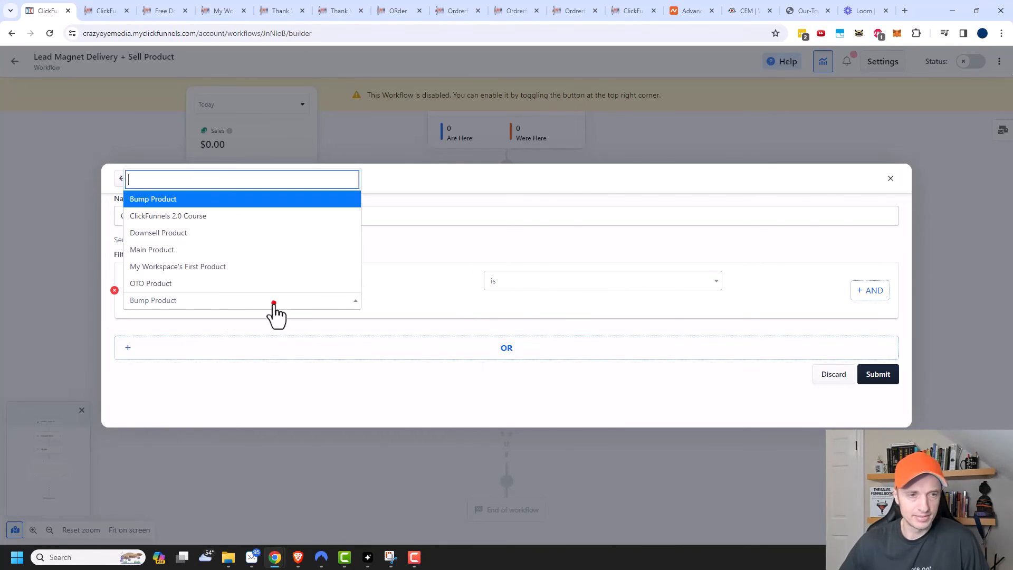
left_click(235, 216)
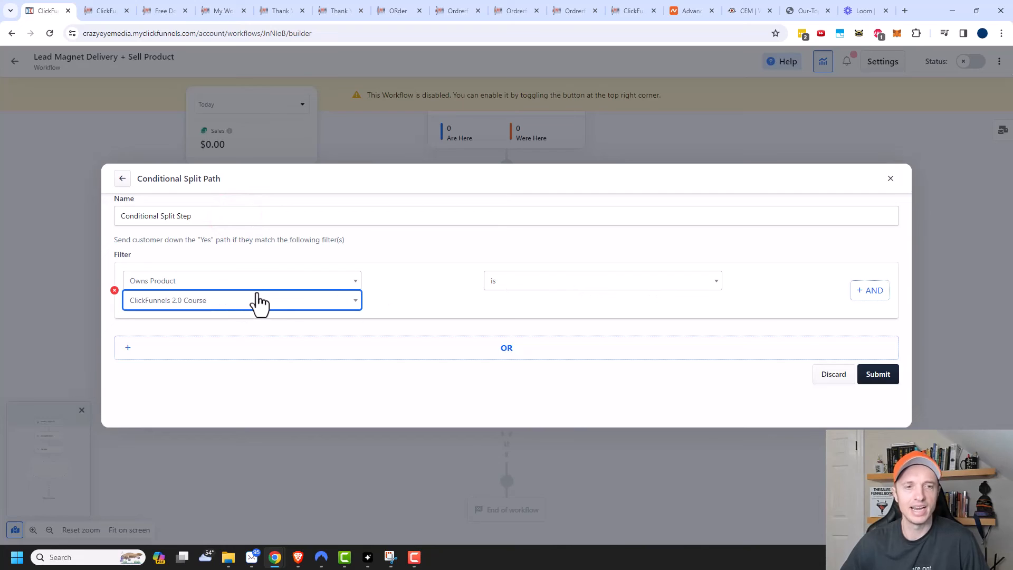
left_click(423, 287)
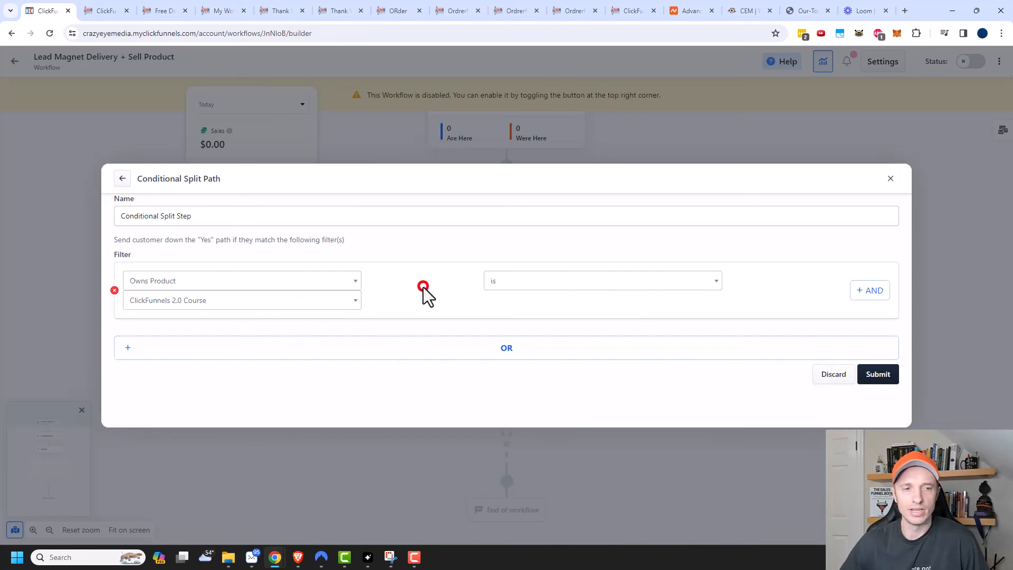
left_click(878, 374)
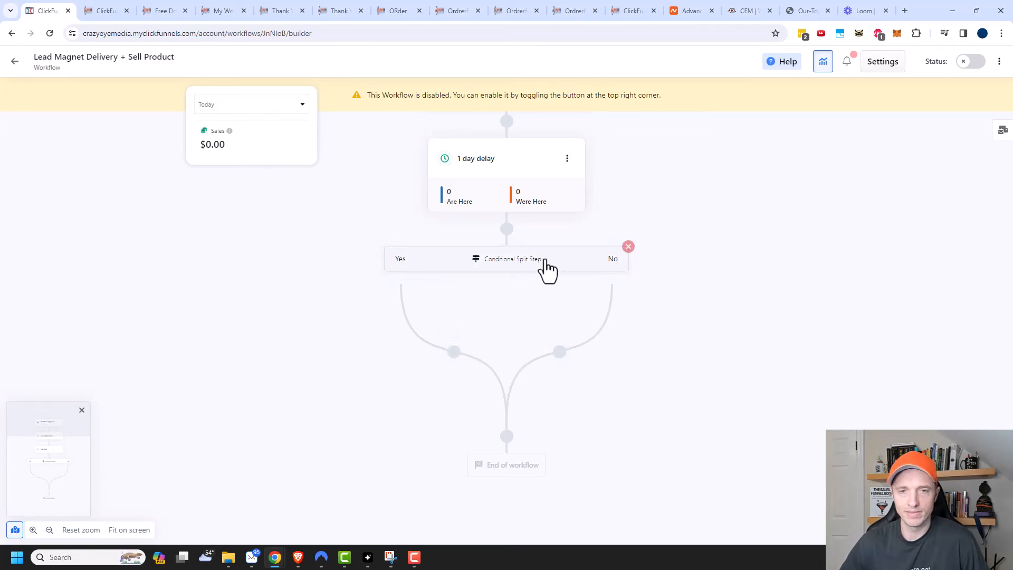
Step: Add a Send Email step on the No branch using the Crazy Eye Media template
left_click(560, 353)
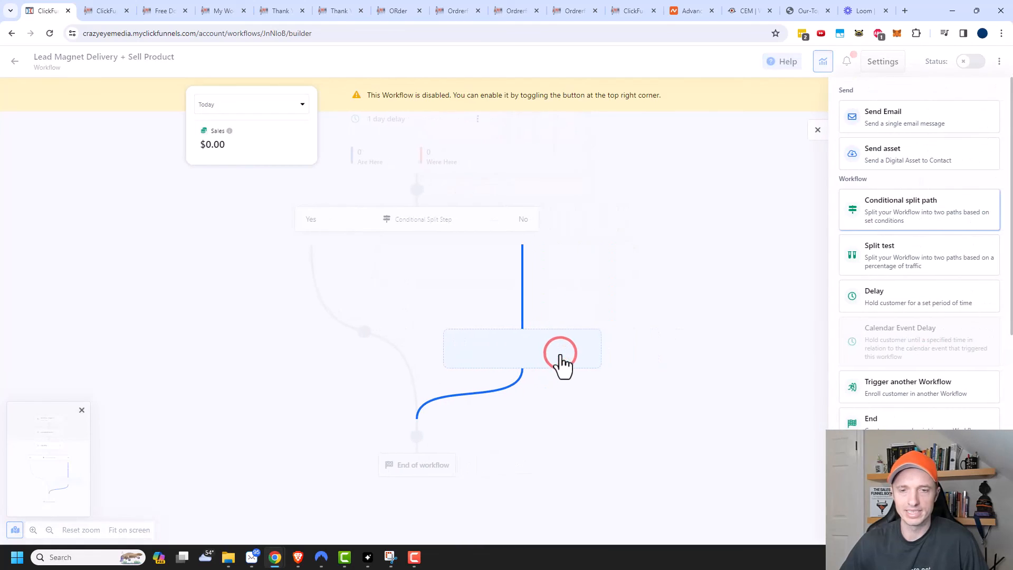
left_click(917, 124)
mouse_move(365, 179)
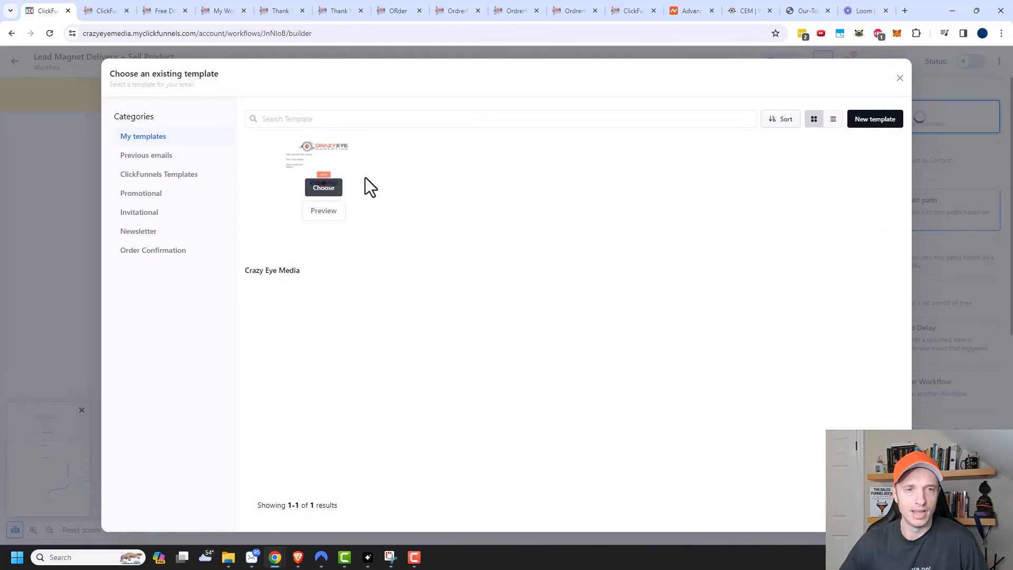
left_click(323, 187)
Step: Give it subject 'Buy the ClickFunnels 2.0 Course!', preheadline 'Learn everything you could ever know', choose a sender, and create it
left_click(428, 273)
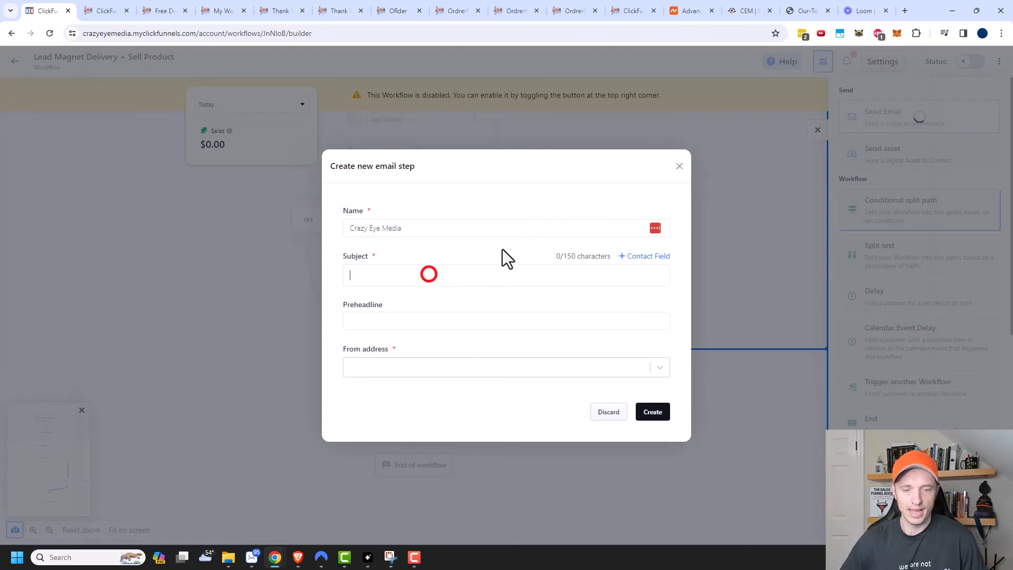
type("Buy the ")
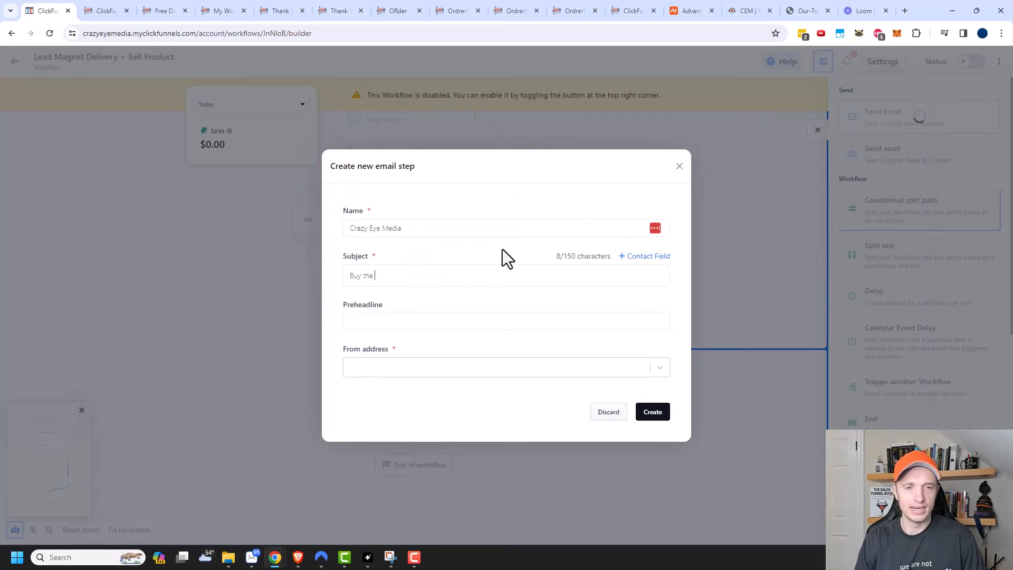
type("ClickFunnels 2.0")
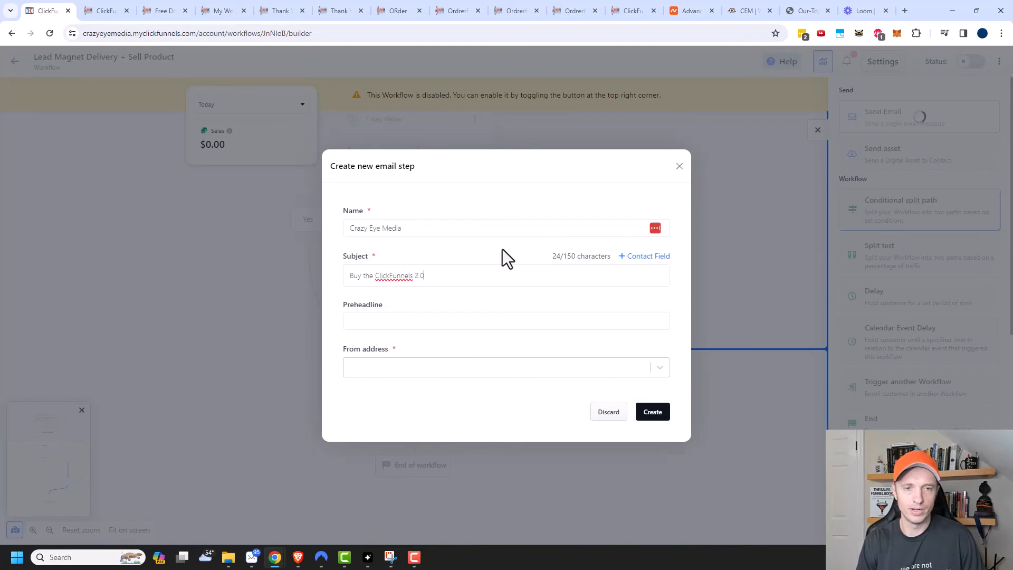
type(" Course!")
key("Tab")
type("Learn e")
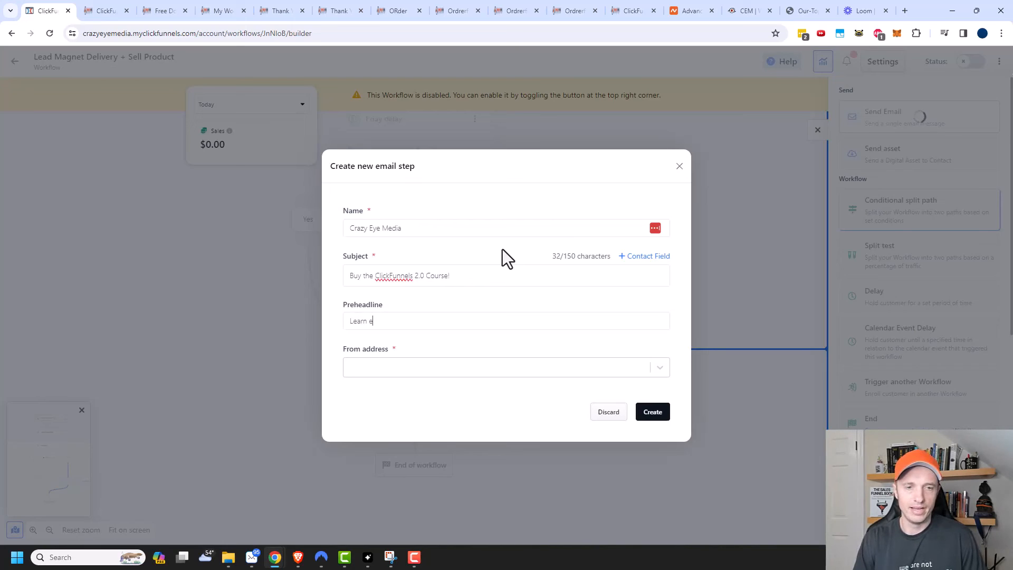
type("verything you c")
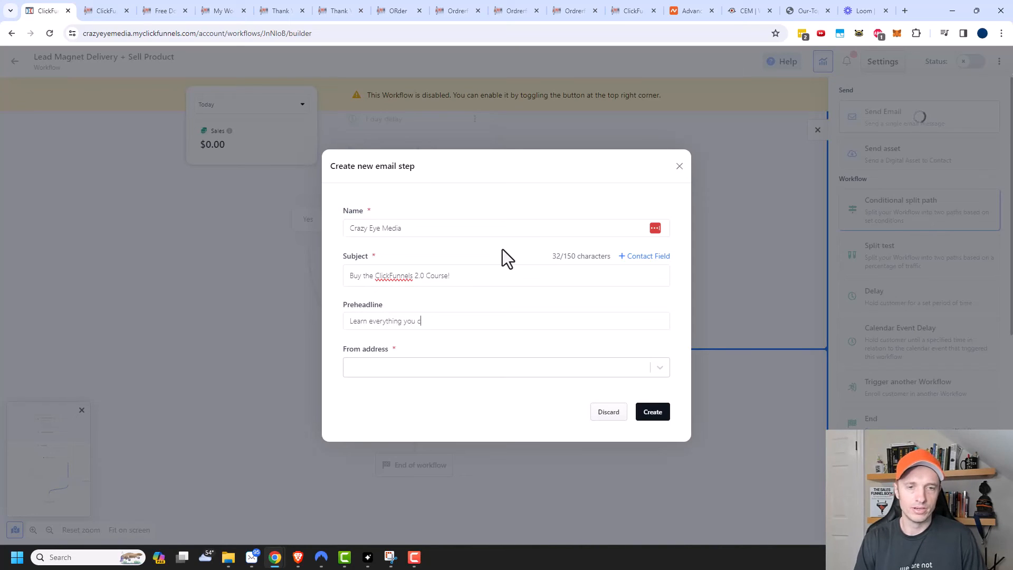
type("ould ever know")
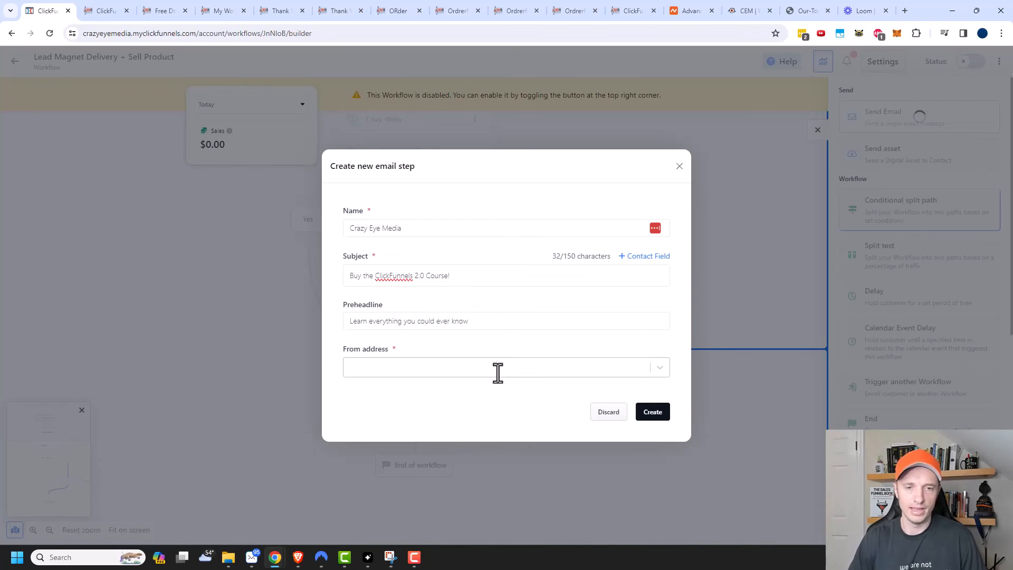
left_click(502, 370)
left_click(506, 420)
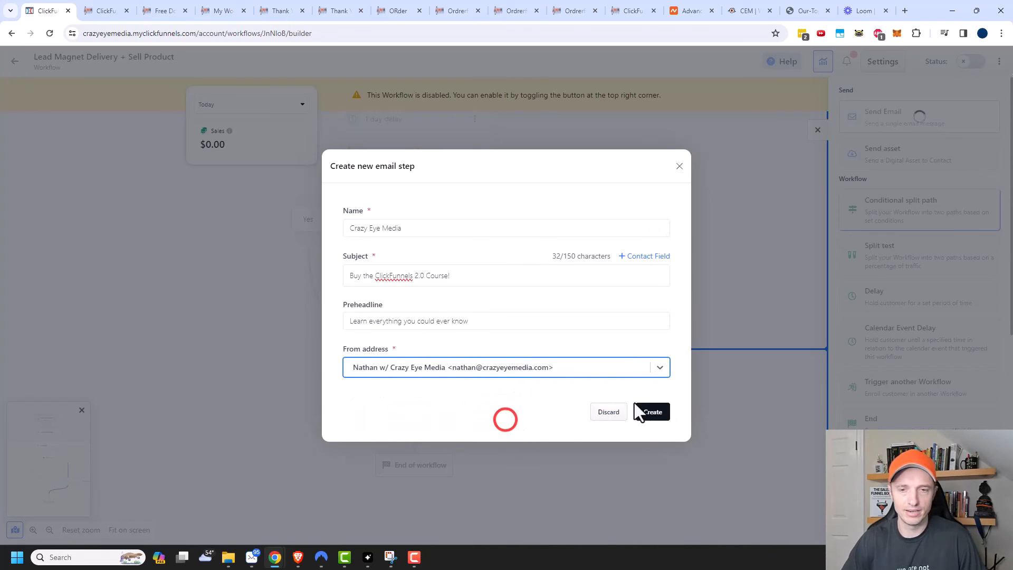
left_click(660, 413)
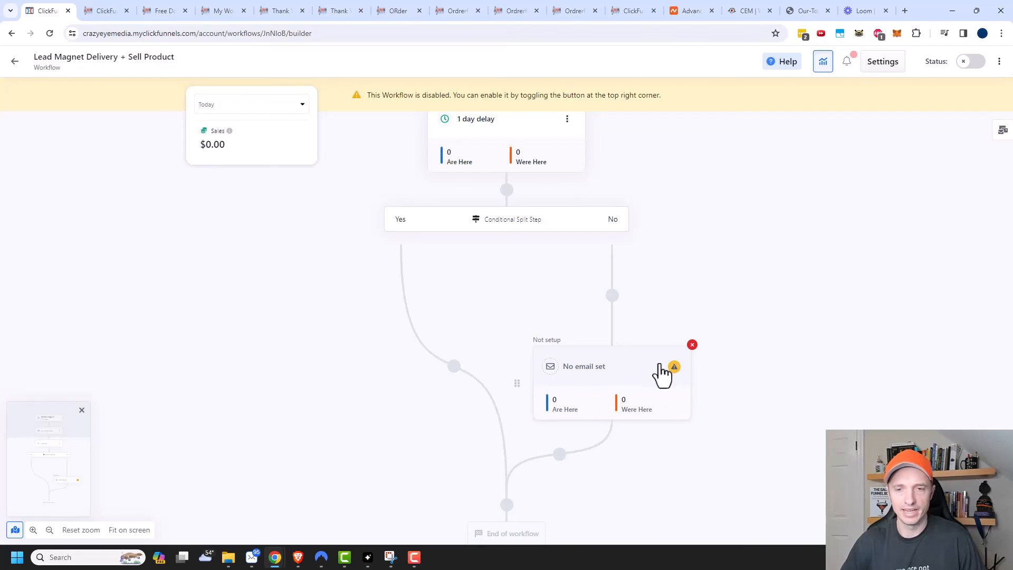
Step: Replace the email's placeholder body with a ClickFunnels 2.0 course pitch and click-below prompt, then view the checkout page
left_click(674, 368)
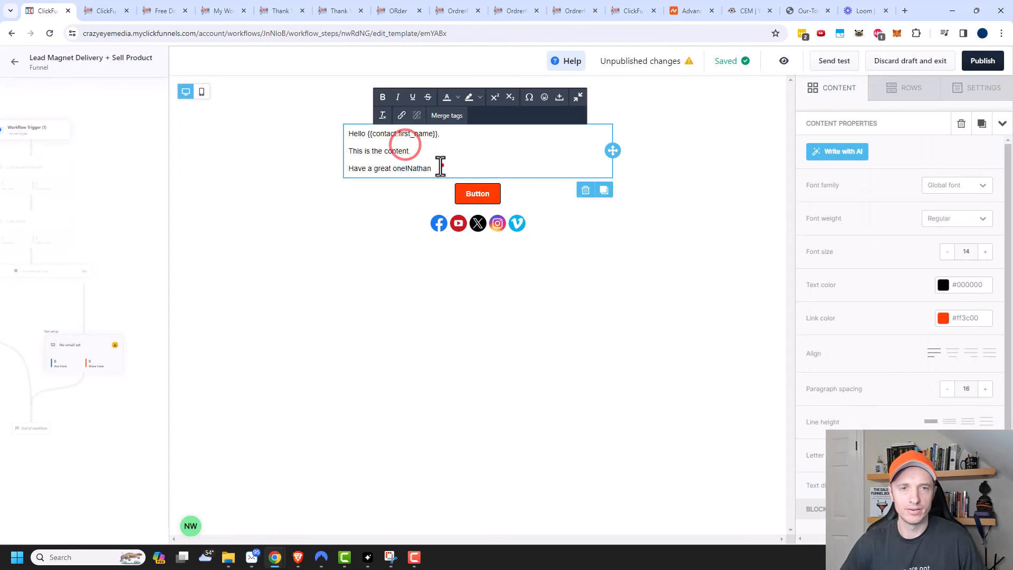
left_click_drag(441, 165, 348, 149)
type("I thikn")
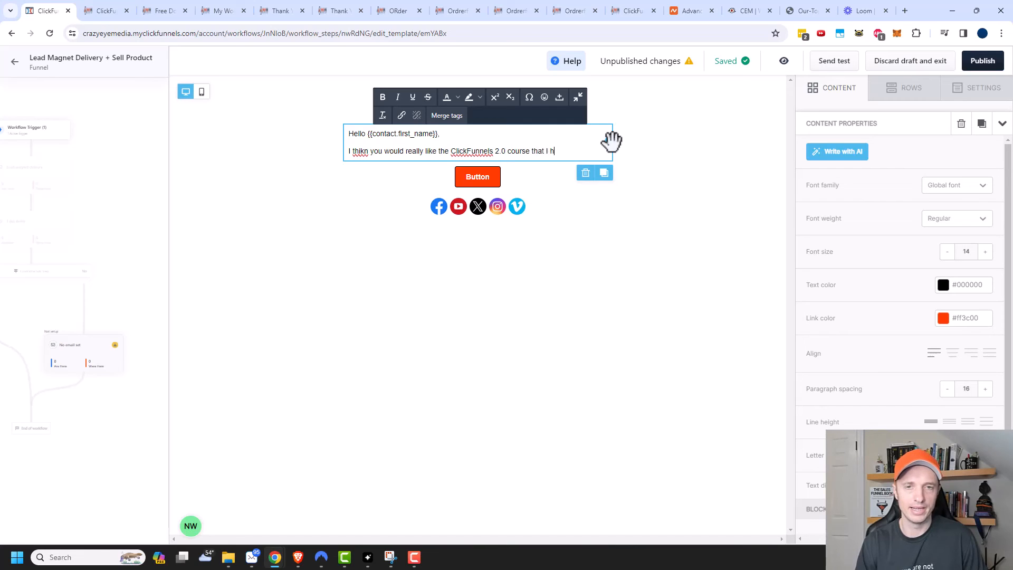
type("Click the button below to check it out.")
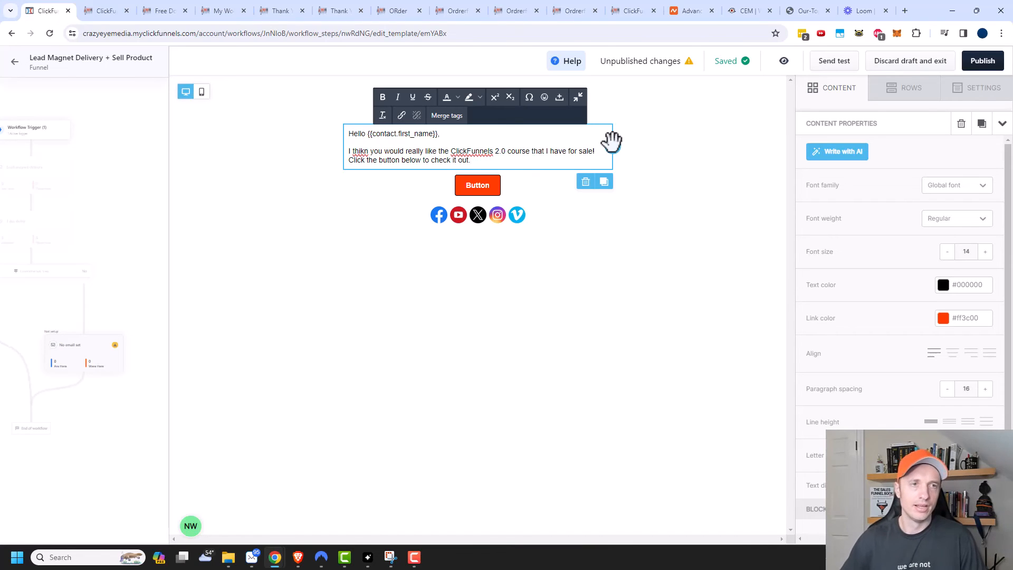
left_click(97, 4)
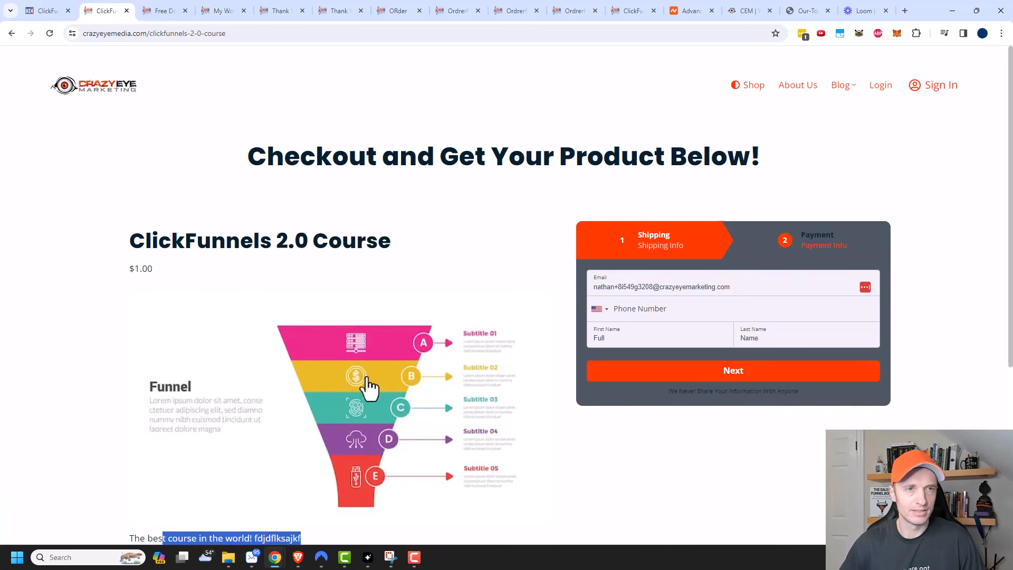
Step: Link the email's button to the copied ClickFunnels 2.0 course checkout page URL
left_click(255, 28)
key("ctrl+c")
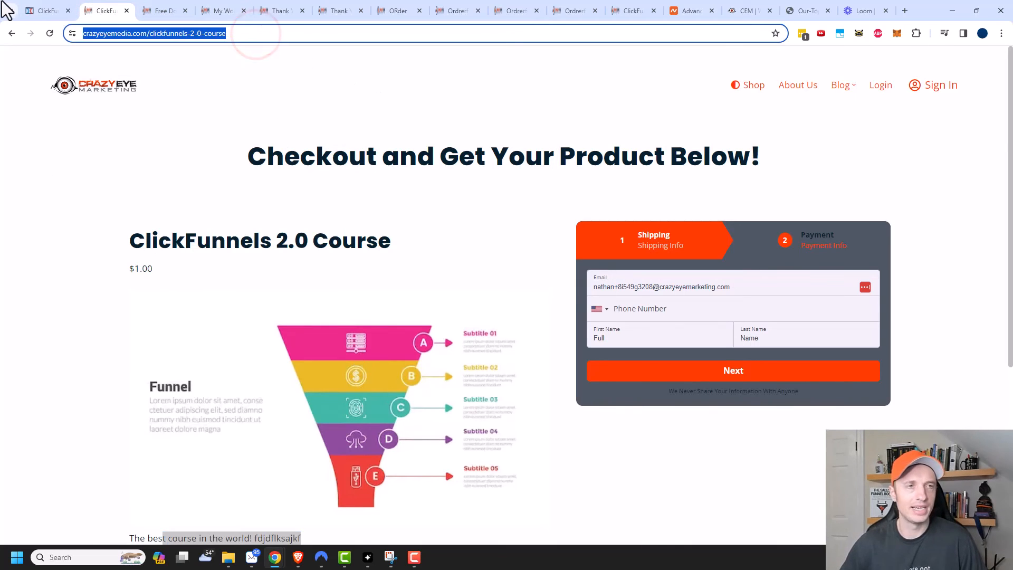
left_click(50, 9)
left_click(463, 184)
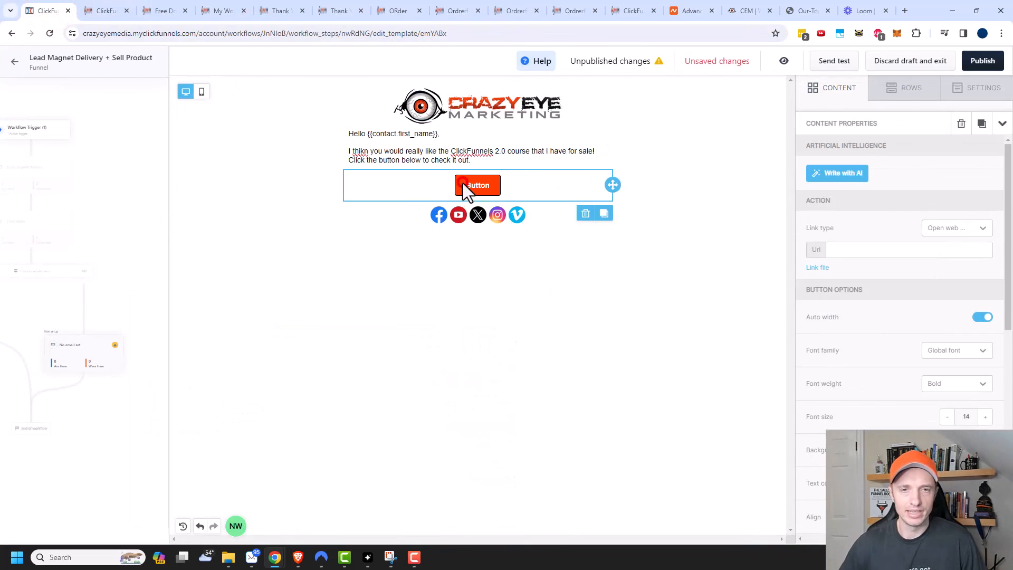
left_click(850, 250)
key("ctrl+v")
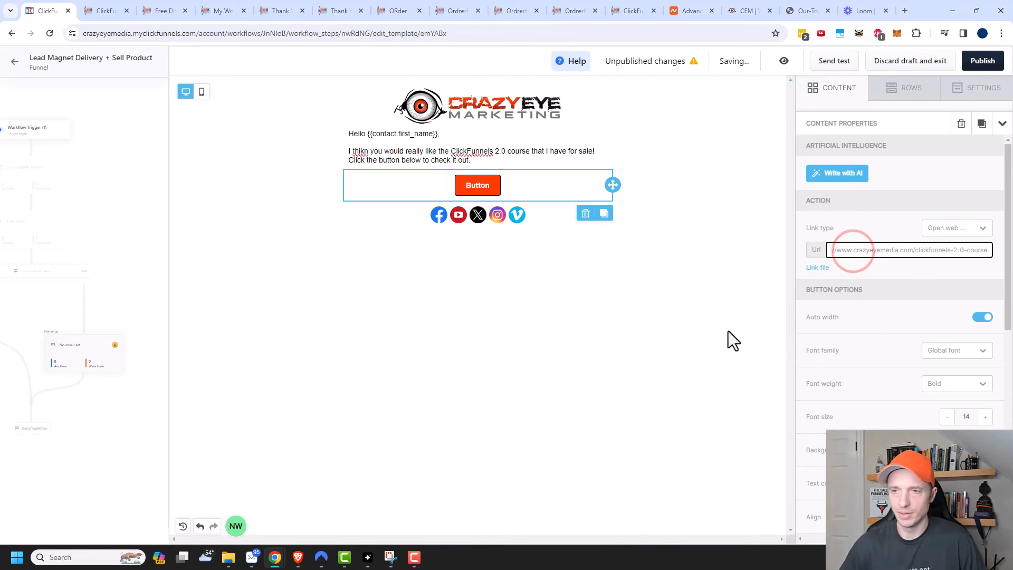
left_click(729, 334)
Step: Publish the sales email and return to the workflow builder
left_click(758, 168)
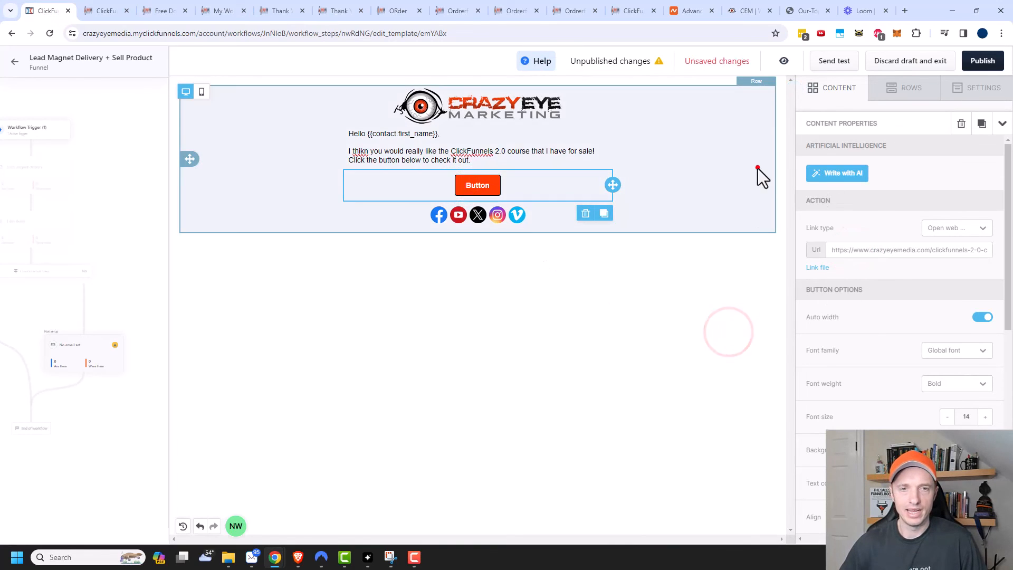
left_click(690, 379)
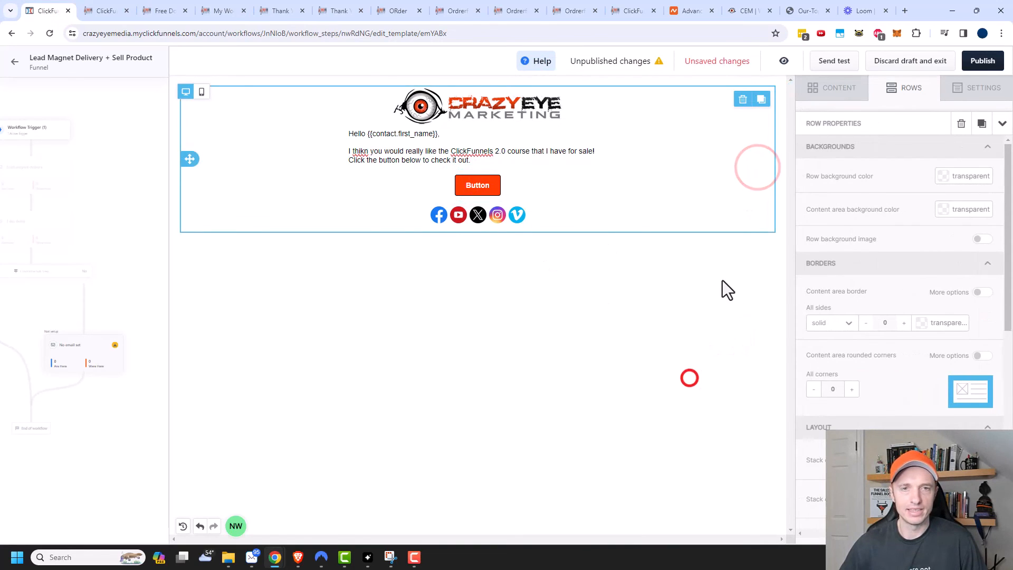
left_click(984, 62)
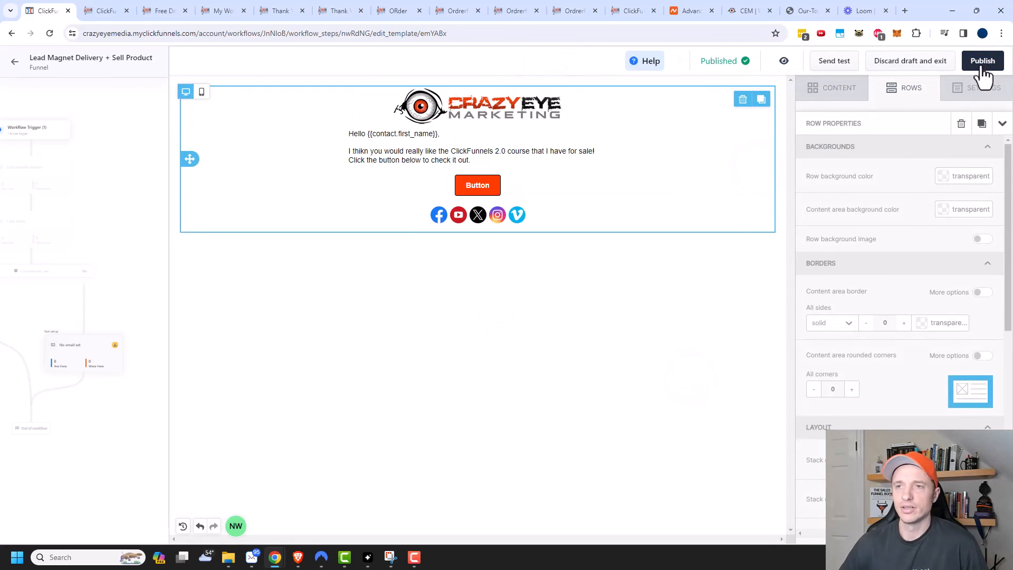
left_click(15, 62)
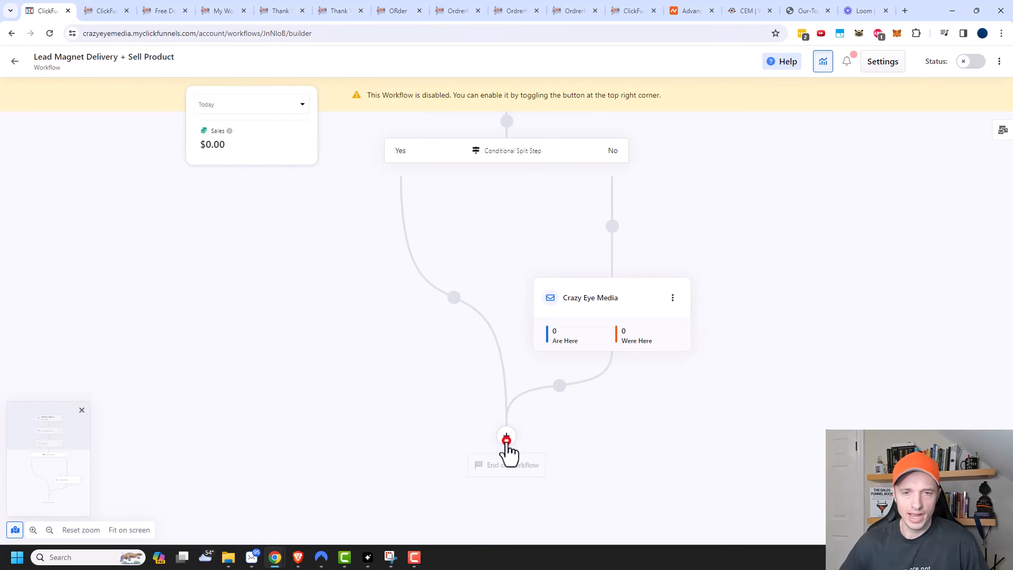
Step: Add a 1-day delay just before the end of the workflow
left_click(507, 439)
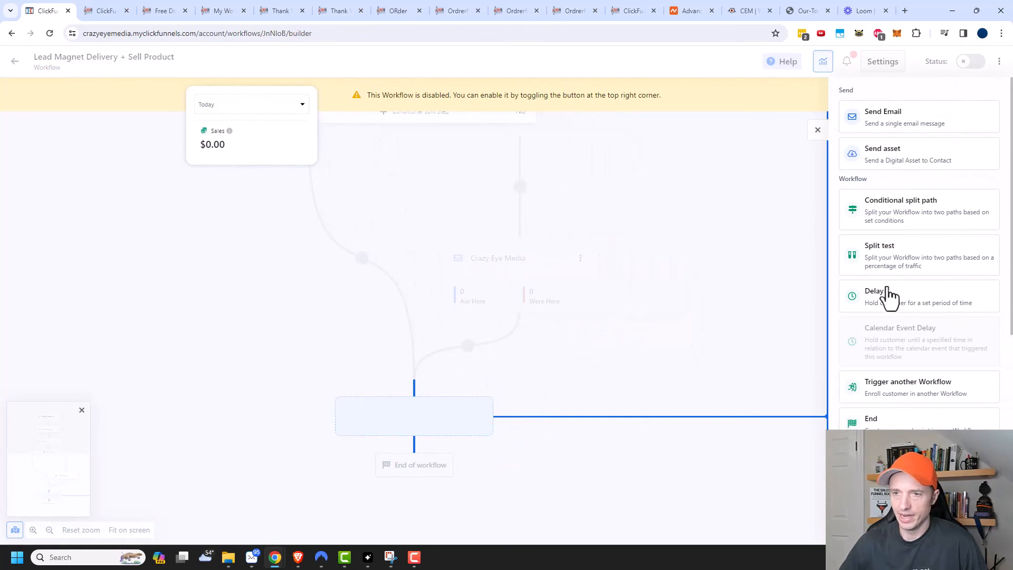
left_click(889, 298)
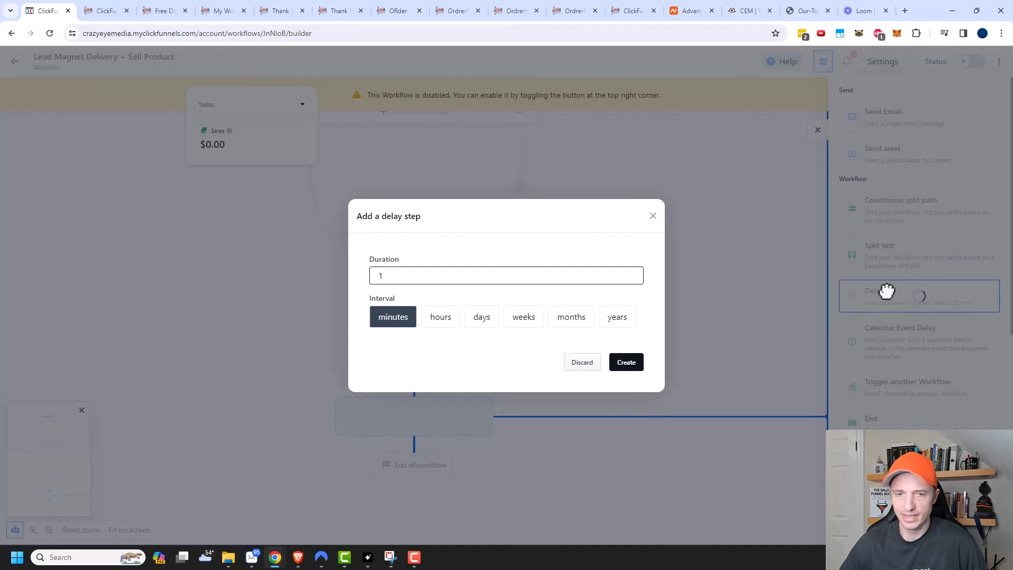
left_click(494, 323)
left_click(627, 364)
Step: Add a Tag contact step after it applying the Ready for Broadcasts tag
left_click(507, 456)
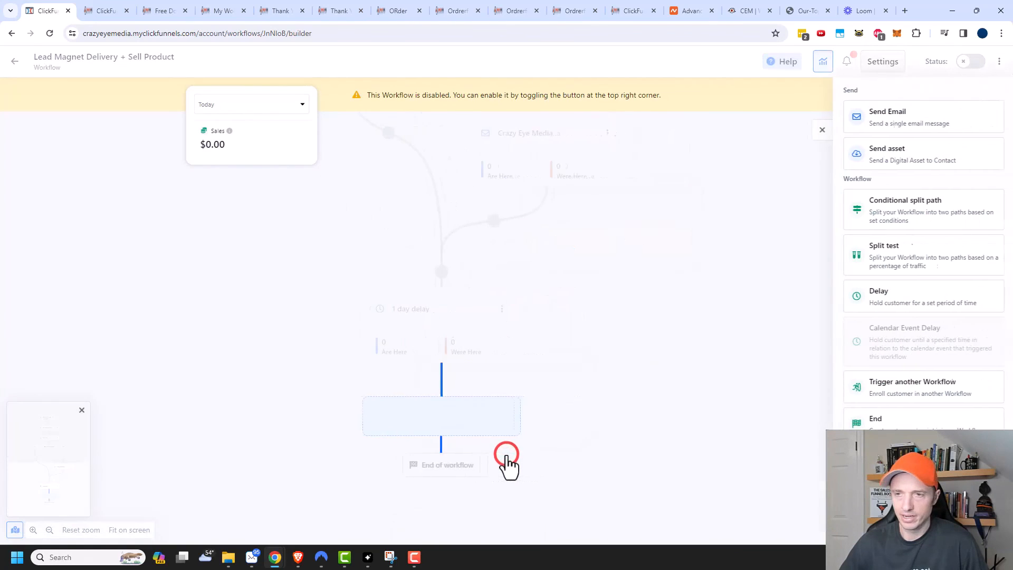
scroll(906, 406, "down", 3)
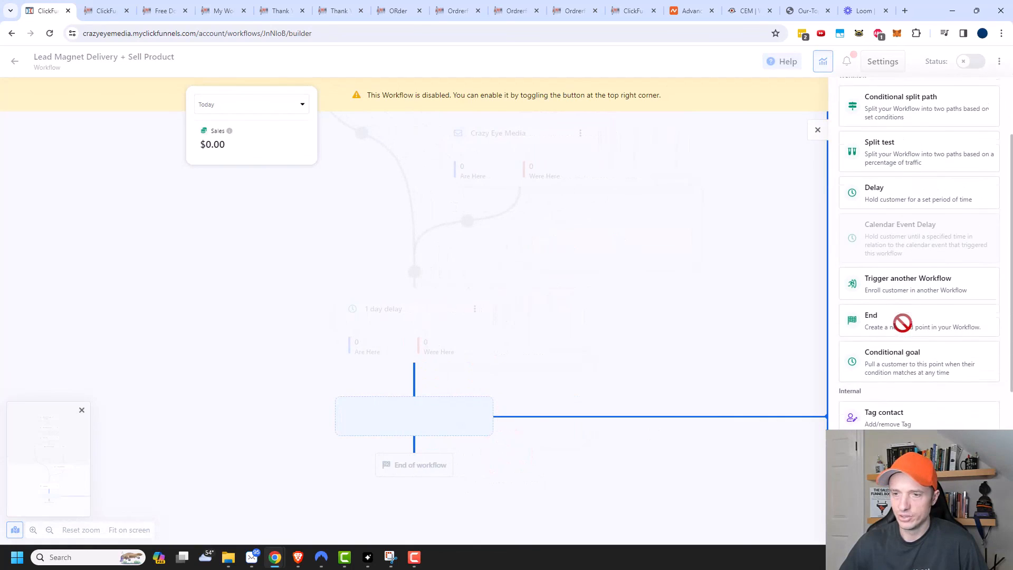
left_click(907, 364)
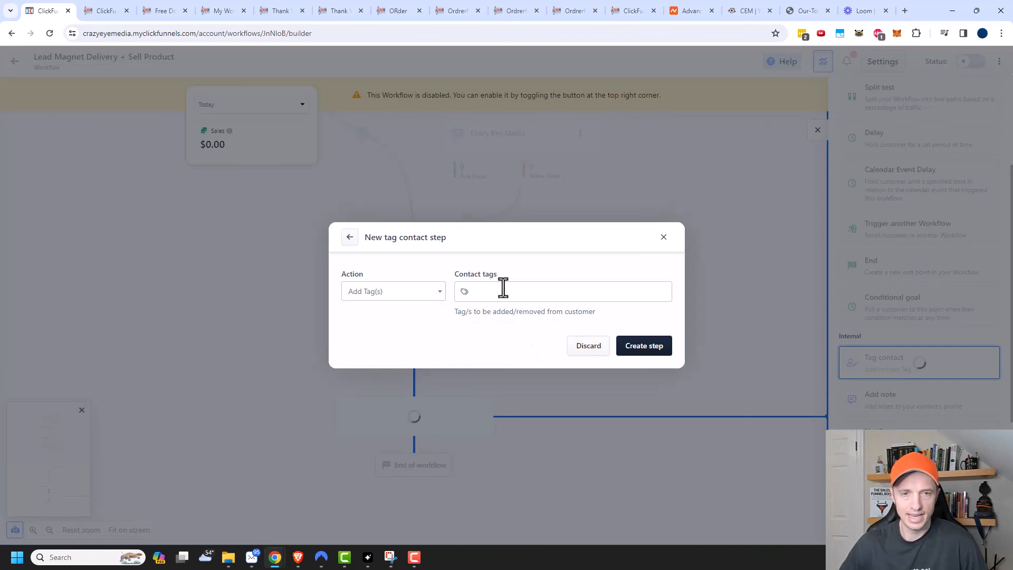
left_click(505, 290)
type("Ready for Broadcasts")
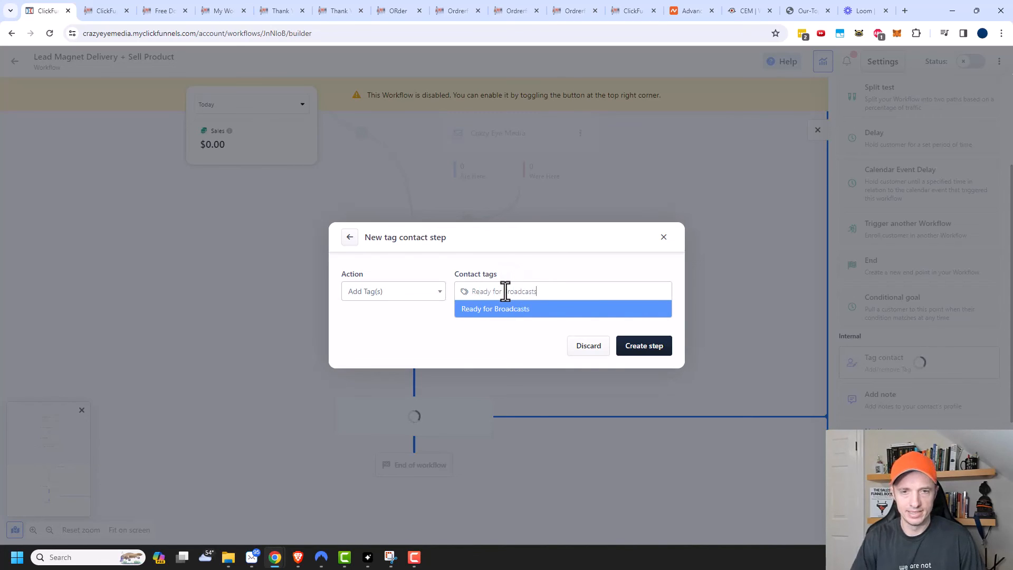
left_click(519, 308)
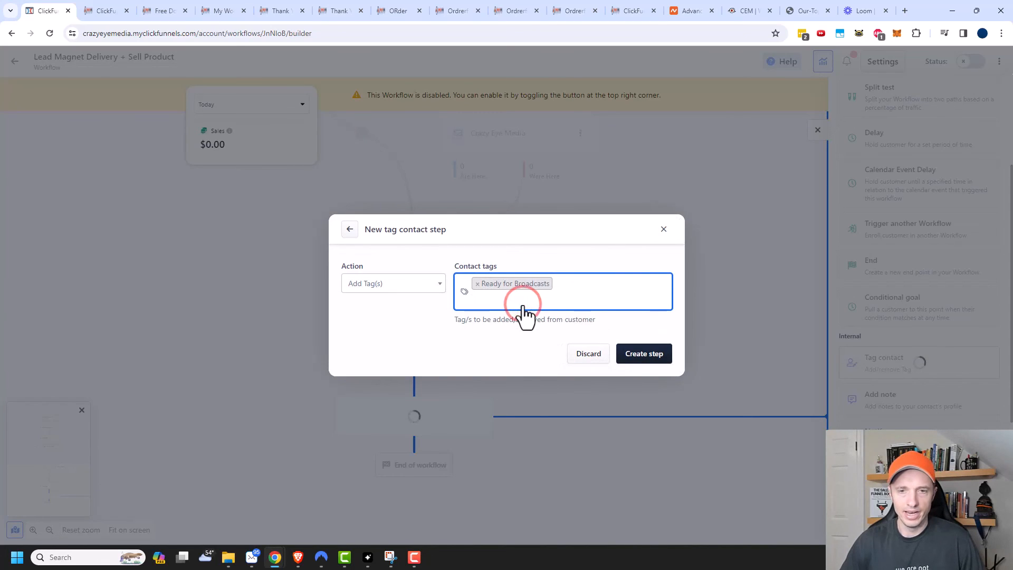
left_click(659, 356)
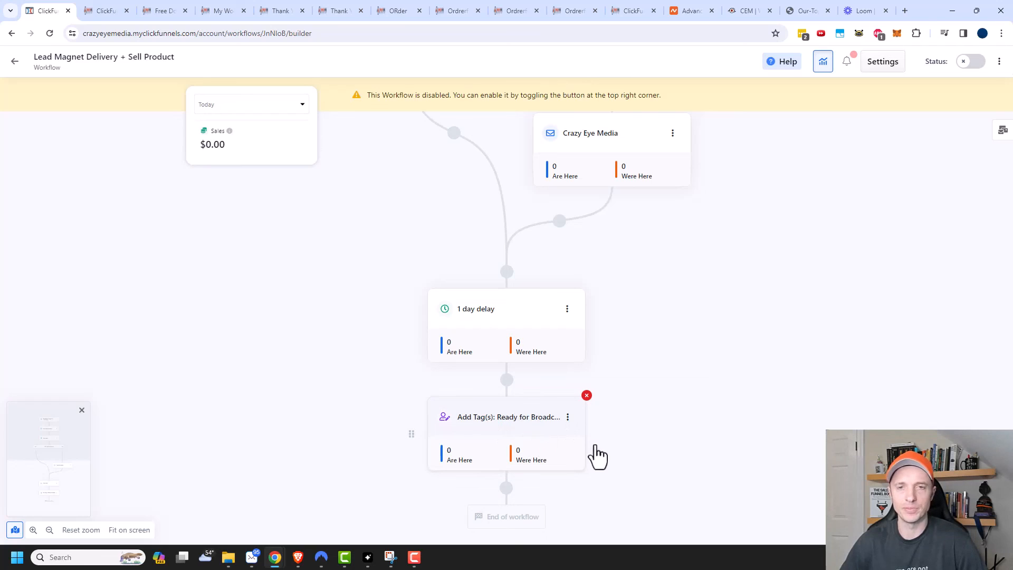
Step: Drag the 1 day delay from above the Conditional Split onto the No branch, ahead of the Crazy Eye Media email
scroll(598, 456, "up", 10)
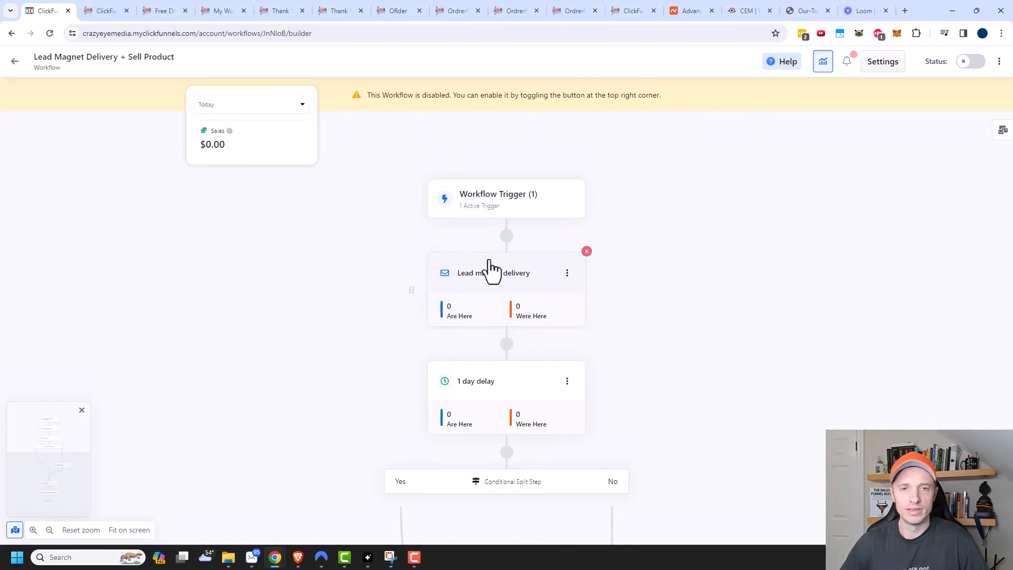
scroll(533, 377, "down", 2)
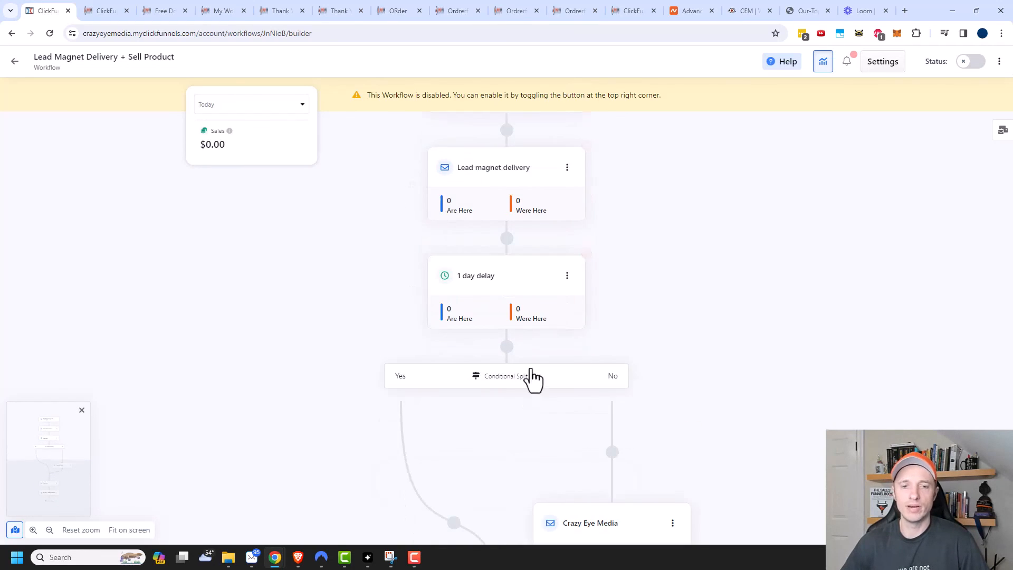
scroll(533, 377, "down", 2)
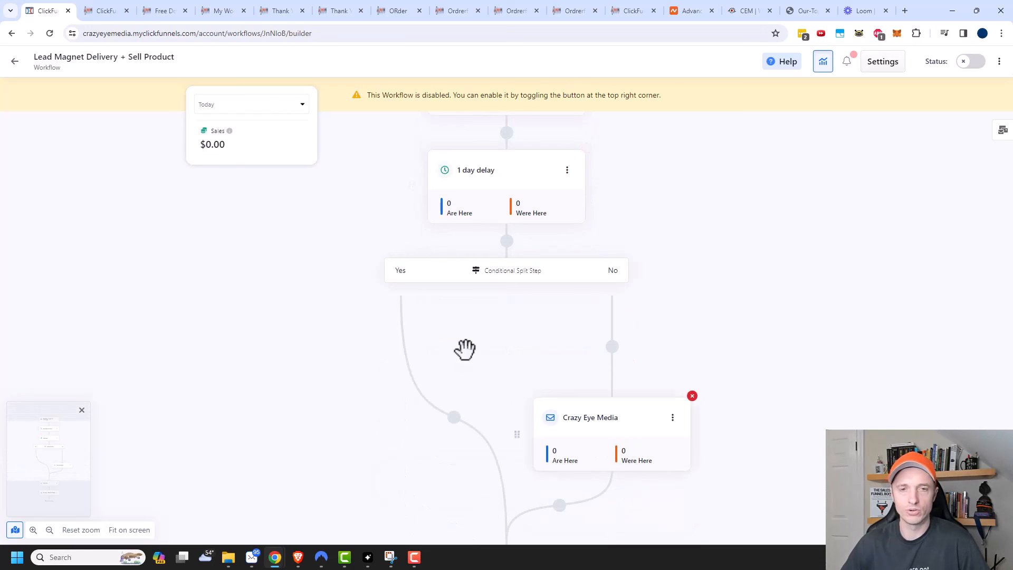
scroll(570, 251, "up", 2)
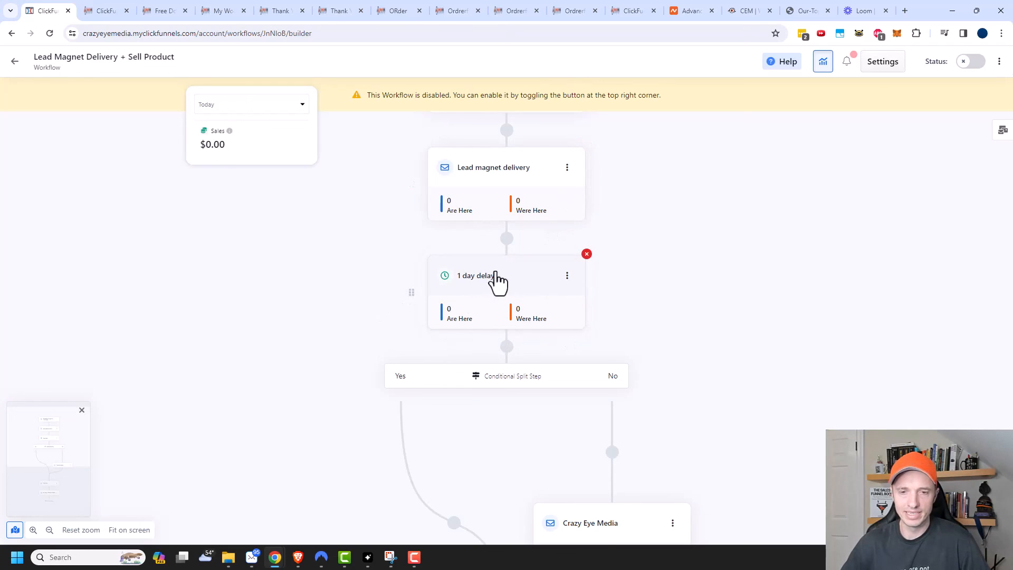
scroll(496, 275, "down", 1)
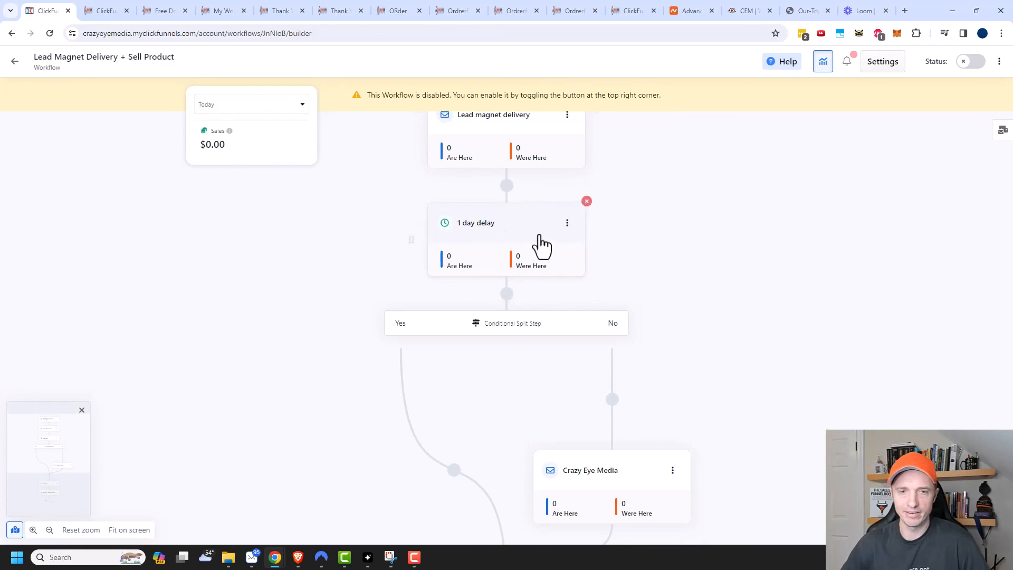
left_click(526, 220)
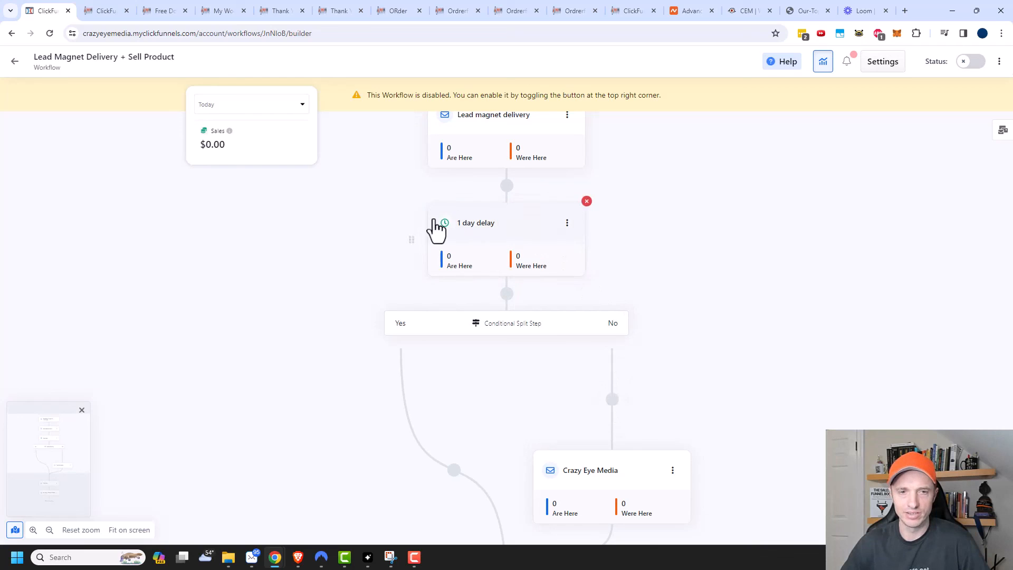
left_click_drag(410, 238, 612, 404)
scroll(681, 267, "up", 1)
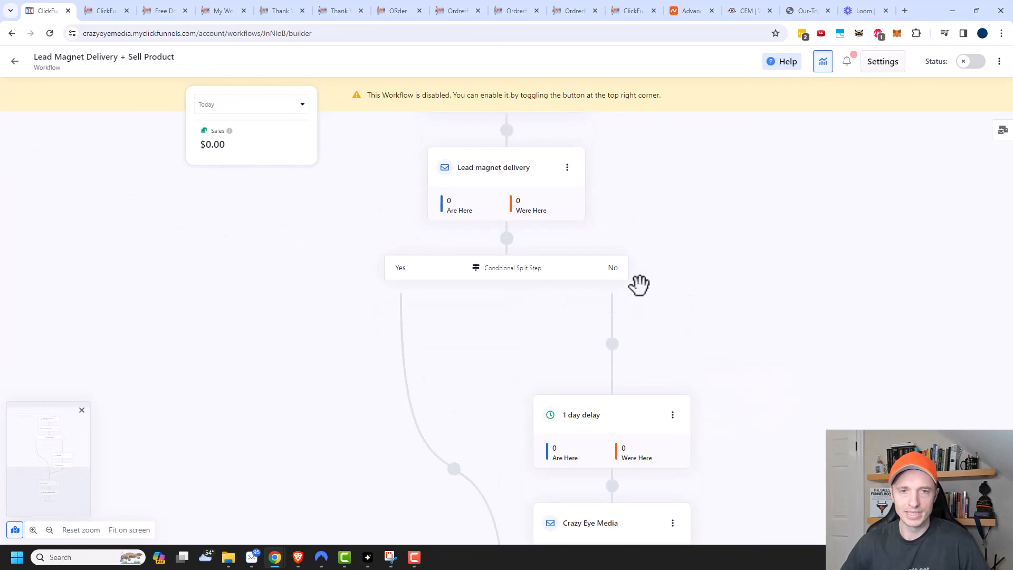
scroll(638, 285, "up", 2)
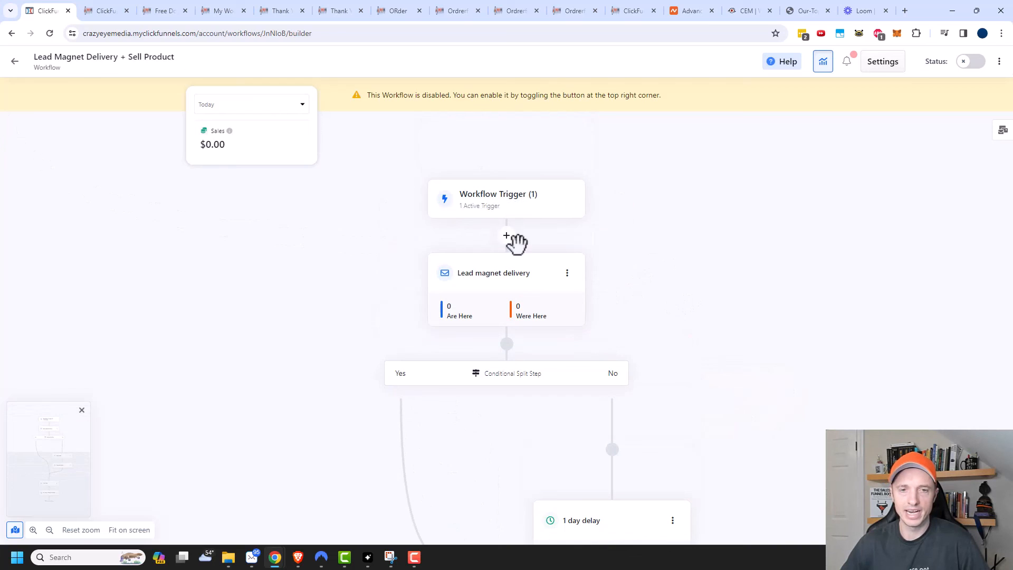
scroll(515, 290, "down", 2)
scroll(599, 233, "down", 1)
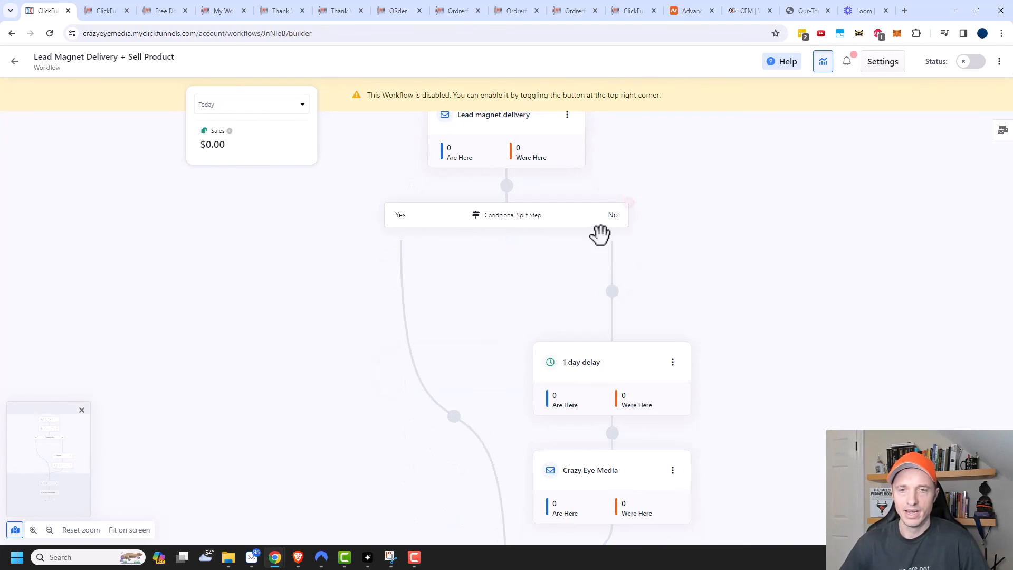
scroll(617, 316, "down", 1)
scroll(612, 322, "down", 2)
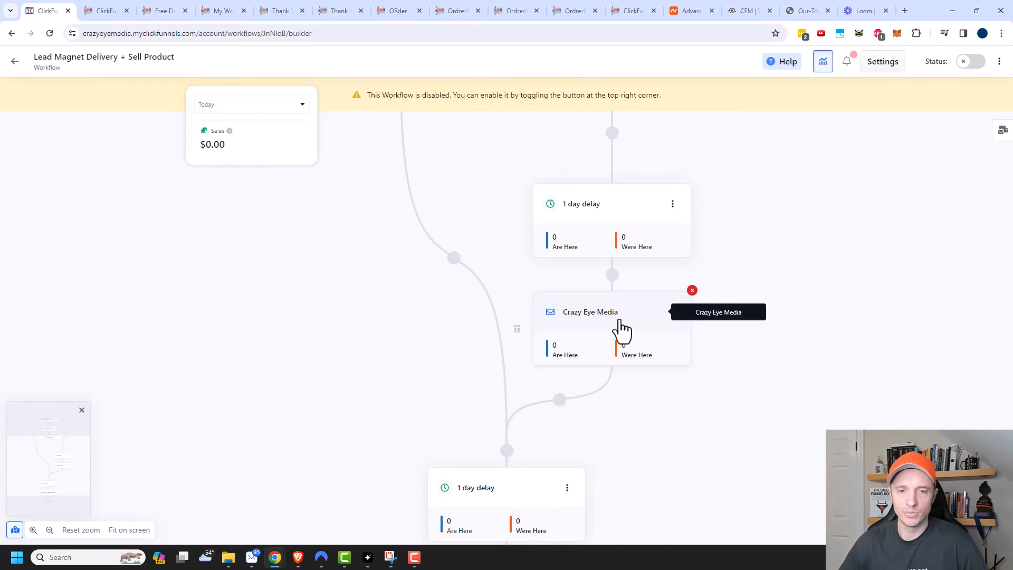
scroll(620, 324, "down", 2)
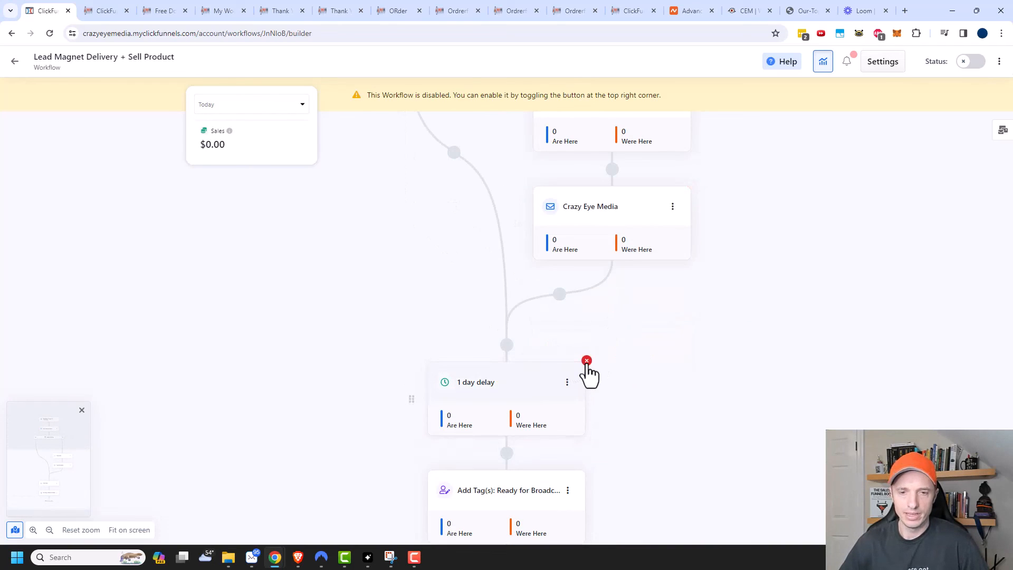
Step: Delete the leftover 1 day delay sitting above the Add Tag(s) step
left_click(586, 360)
left_click(621, 338)
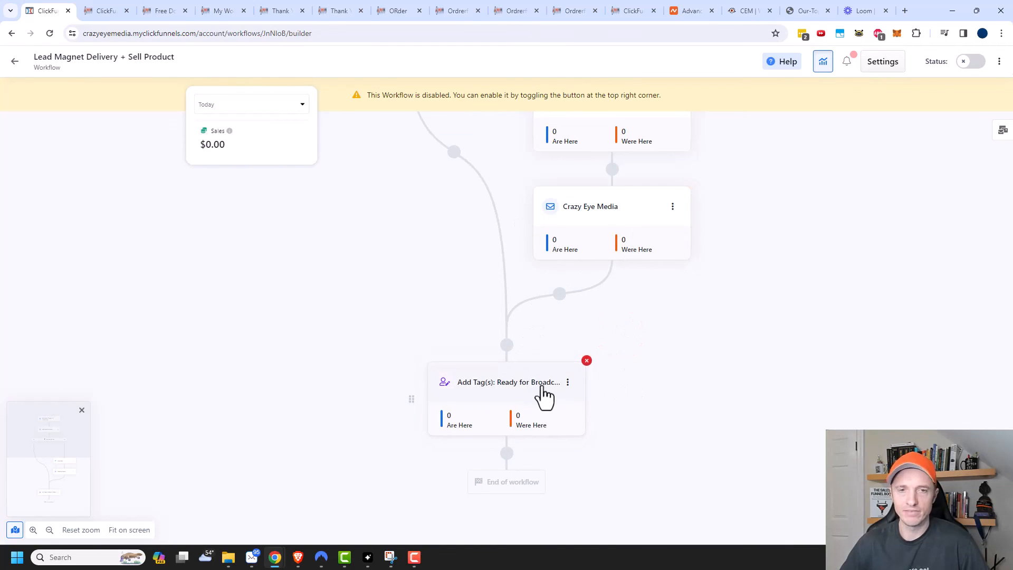
scroll(543, 396, "up", 10)
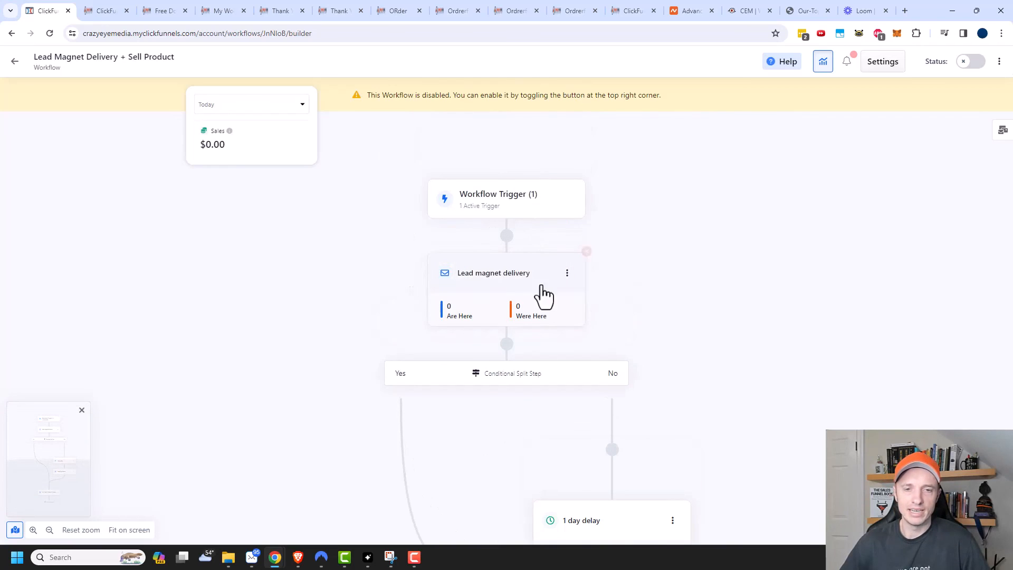
scroll(543, 295, "down", 1)
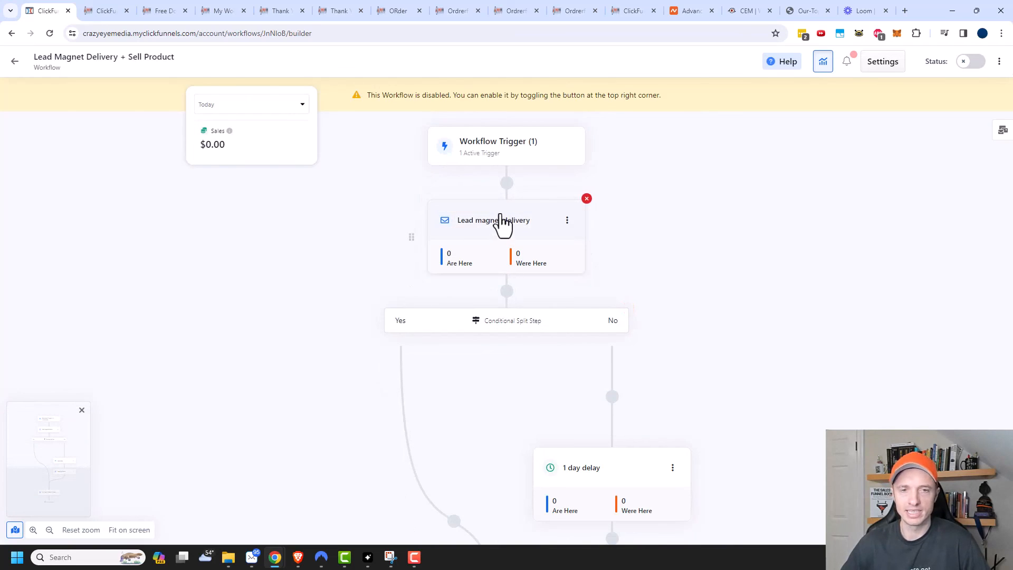
scroll(417, 317, "down", 3)
scroll(417, 317, "down", 3)
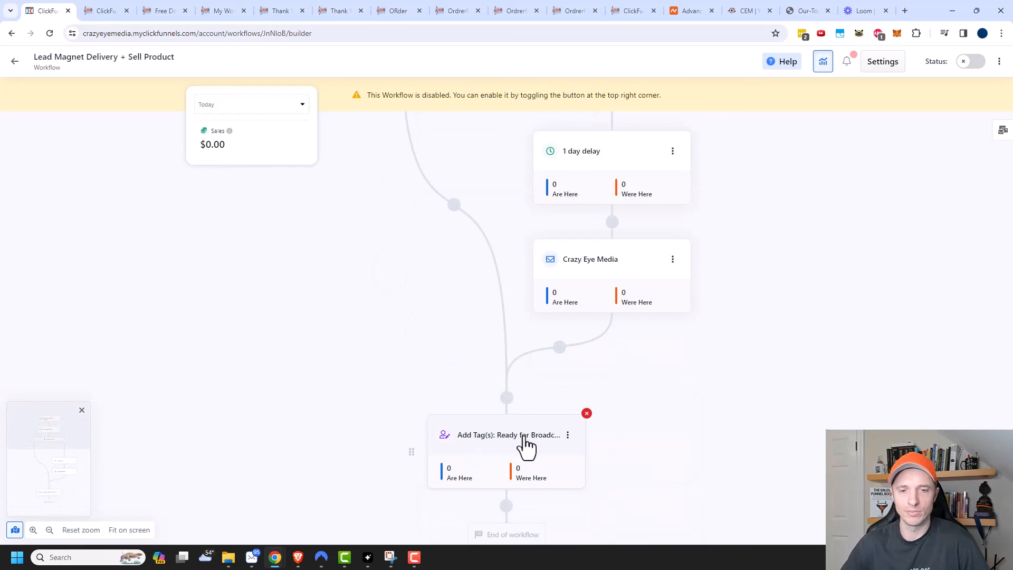
scroll(509, 419, "up", 2)
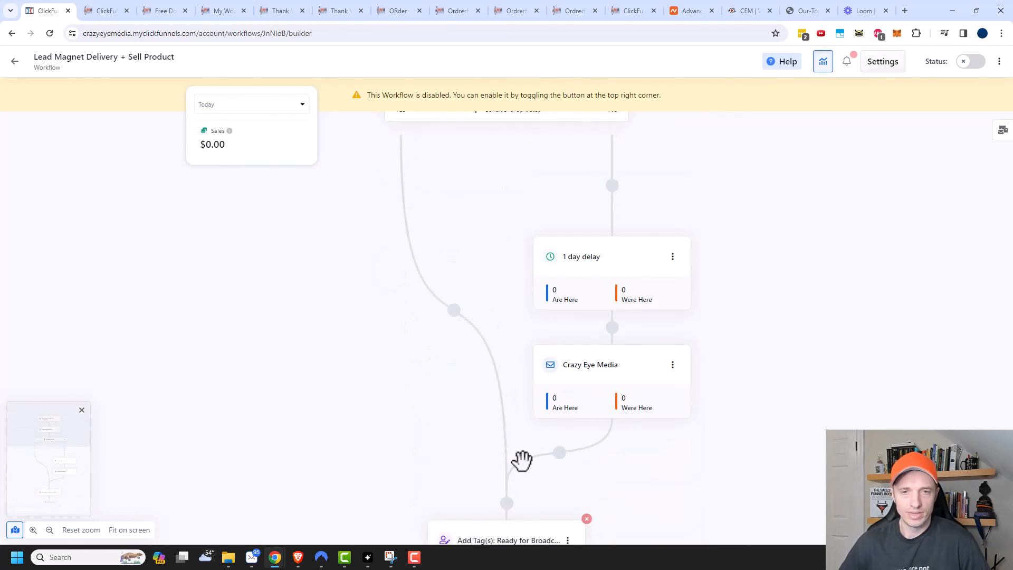
scroll(527, 477, "up", 4)
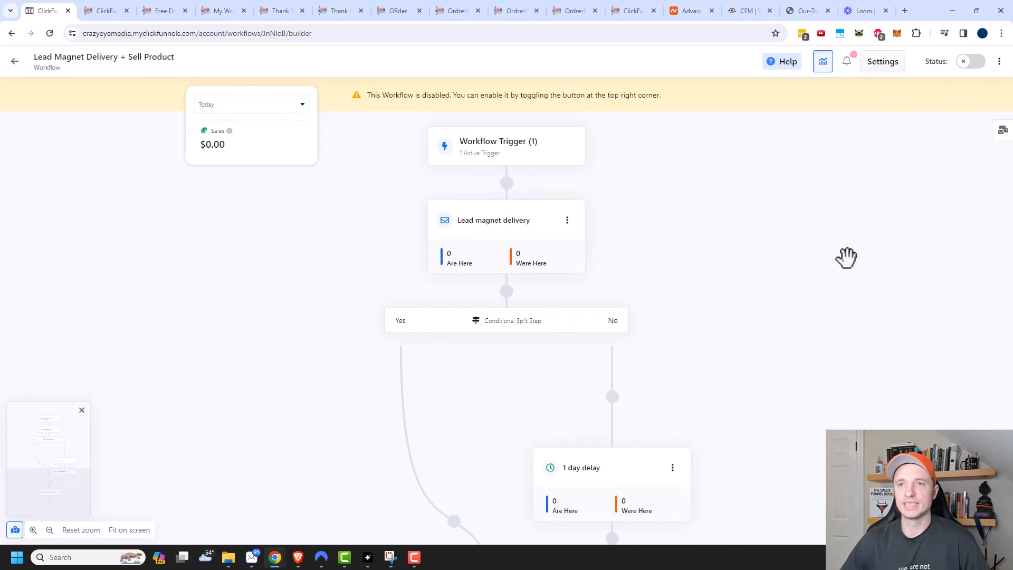
Step: Enable the Lead Magnet Delivery + Sell Product workflow and check its Opt-In trigger
left_click(963, 62)
left_click(616, 333)
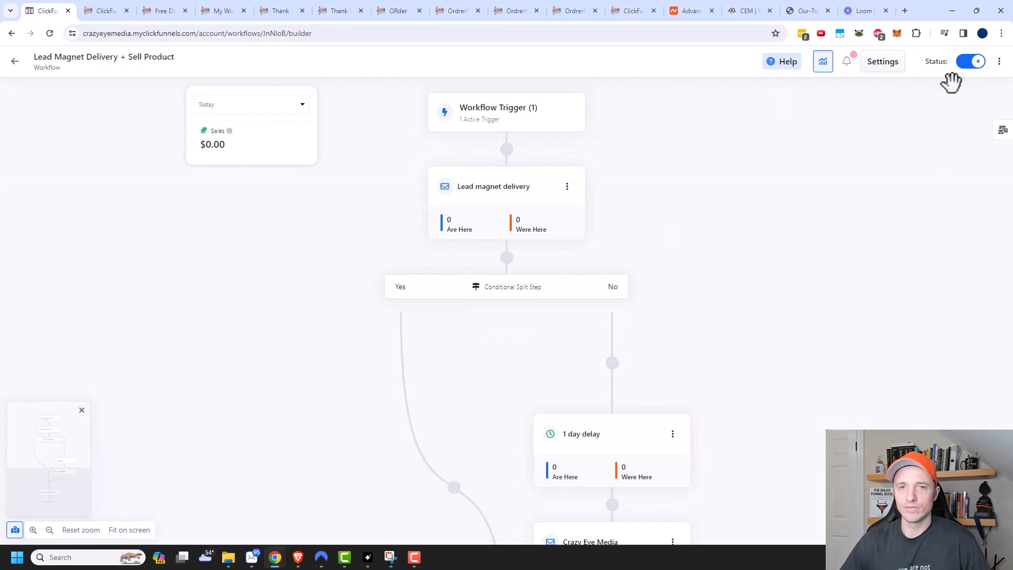
left_click(482, 119)
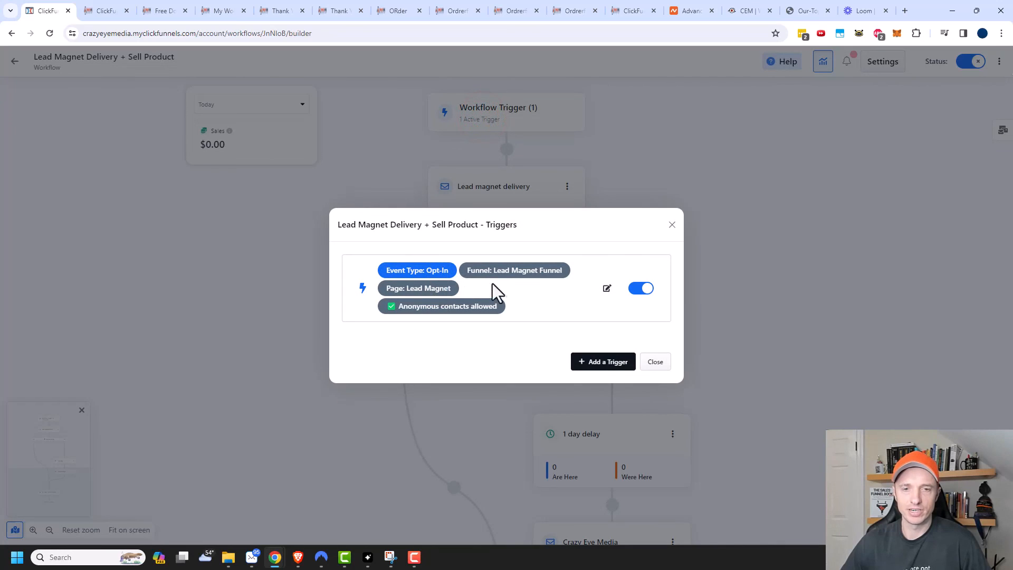
left_click(673, 225)
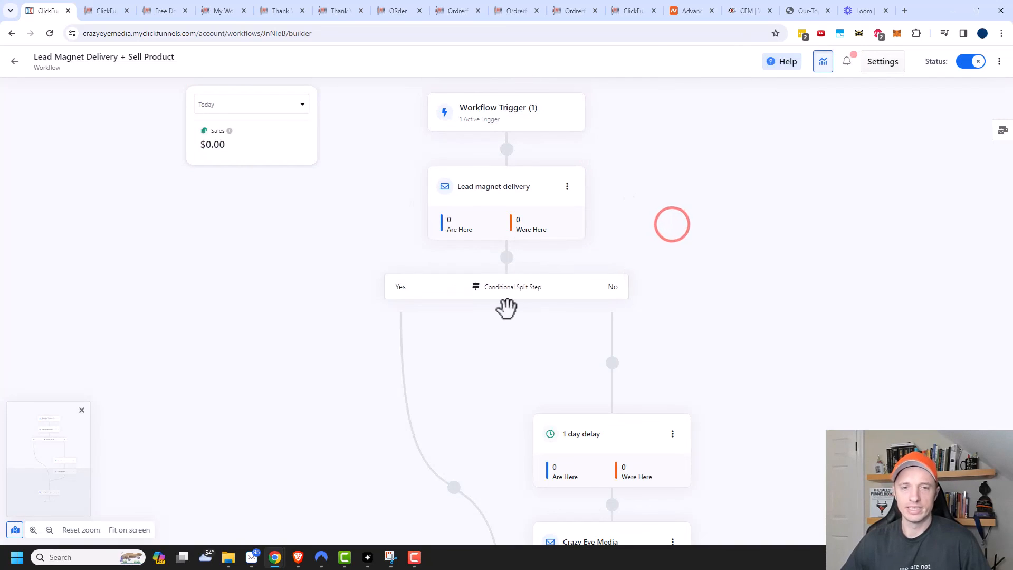
scroll(527, 182, "down", 6)
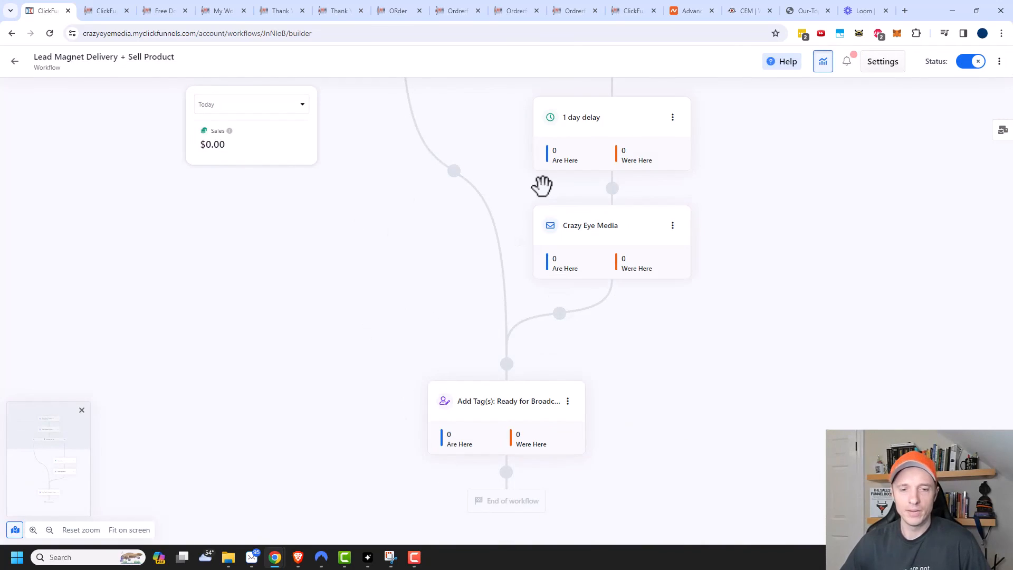
Step: Return from the workflow builder to the Marketing > Workflows list
left_click(15, 61)
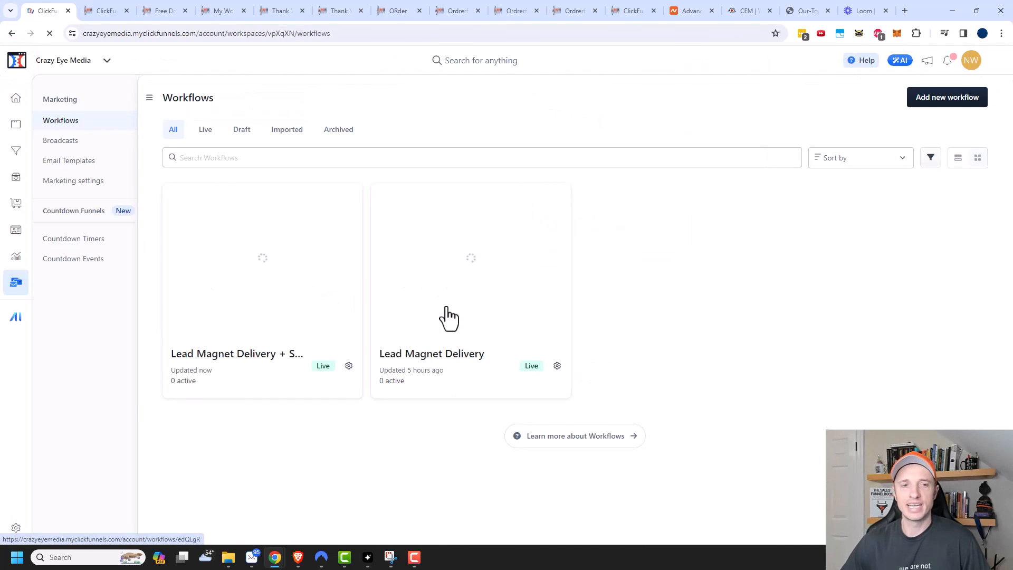